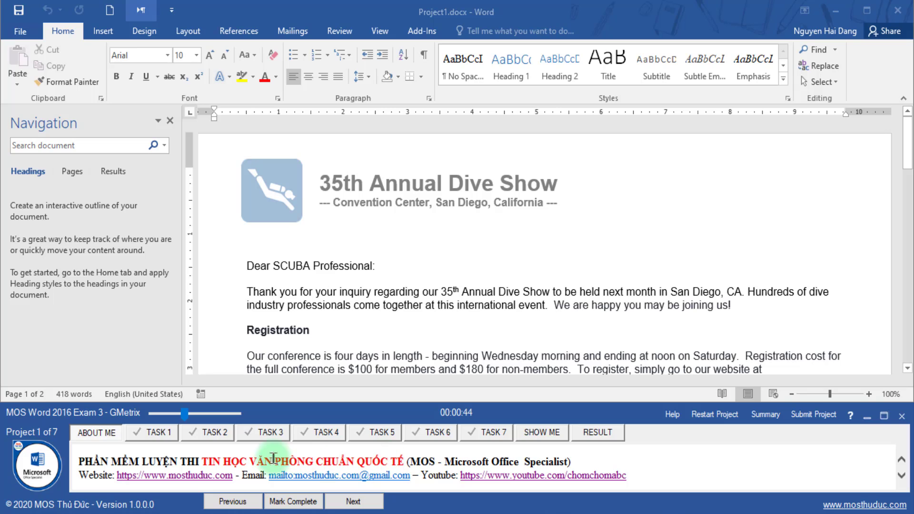
Search the document for the sentence 'Below are highlight sessions you will want to attend:'.
click(160, 432)
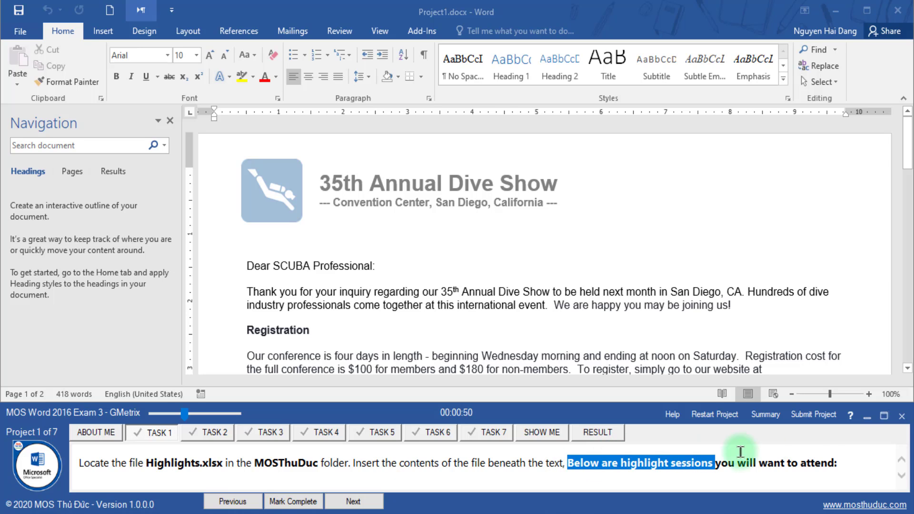
drag(568, 463, 835, 463)
key(ctrl+c)
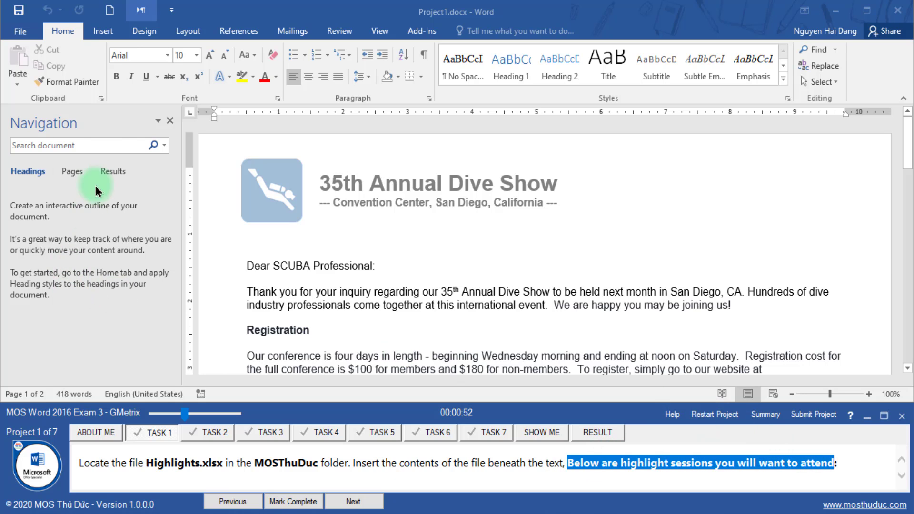
click(95, 145)
key(ctrl+v)
key(Return)
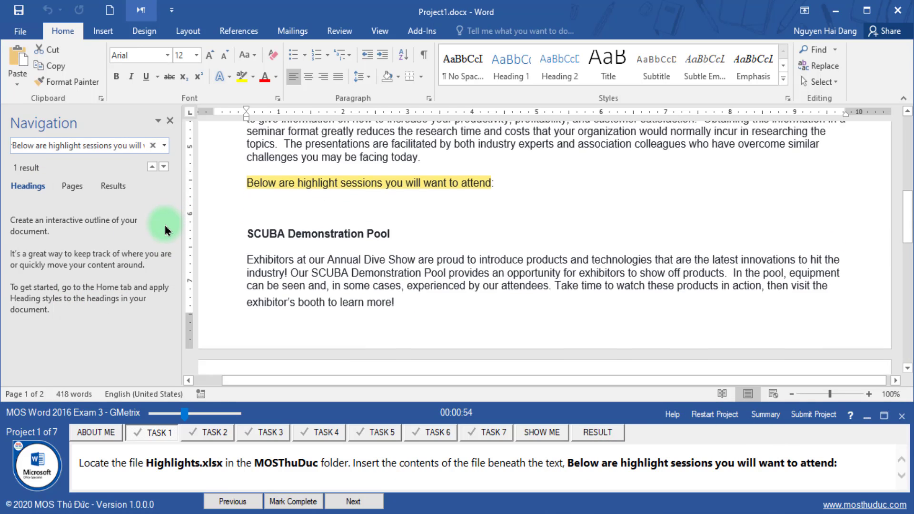
On the blank line below that sentence, bring up the Insert Object options.
click(286, 206)
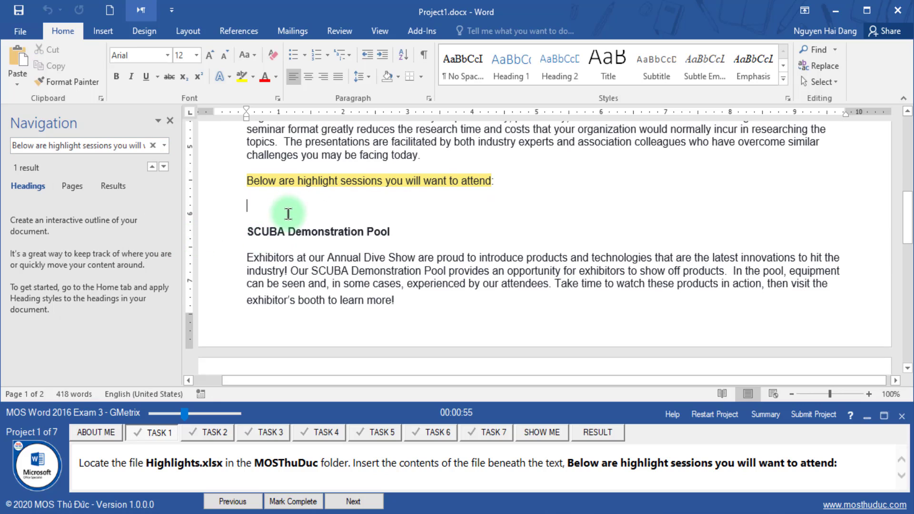
click(107, 33)
click(765, 81)
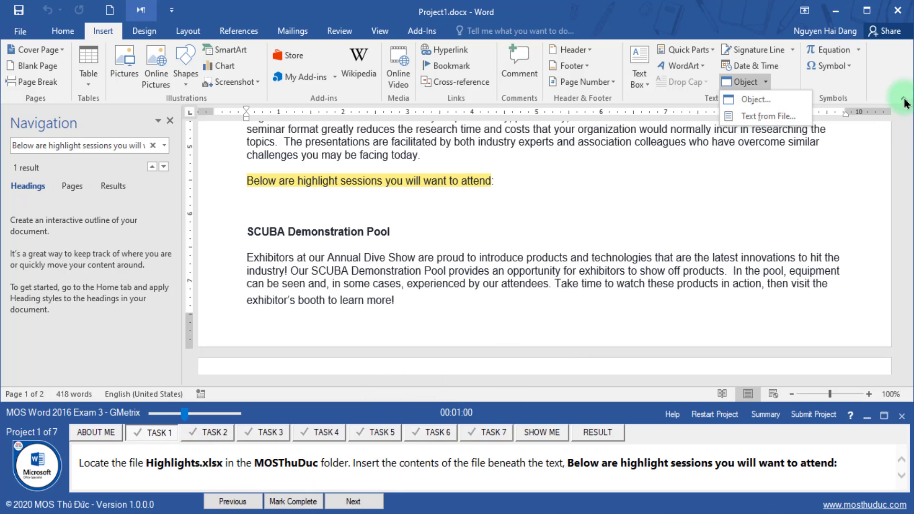
Embed Highlights.xlsx from the MOSThuDuc folder as an object created from file.
click(745, 103)
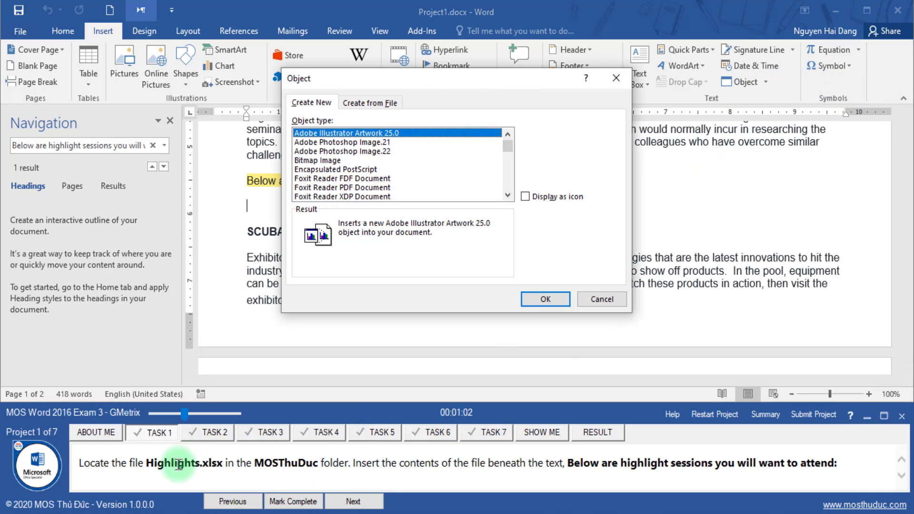
click(374, 103)
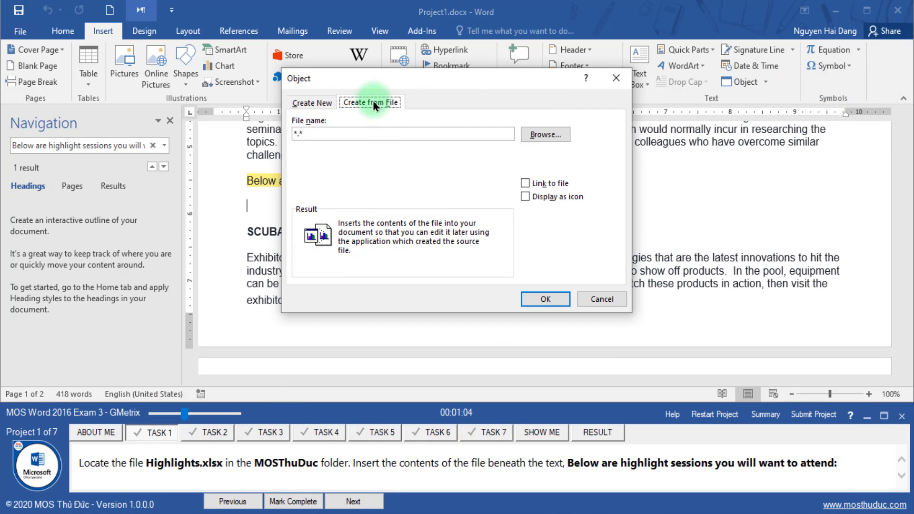
click(531, 136)
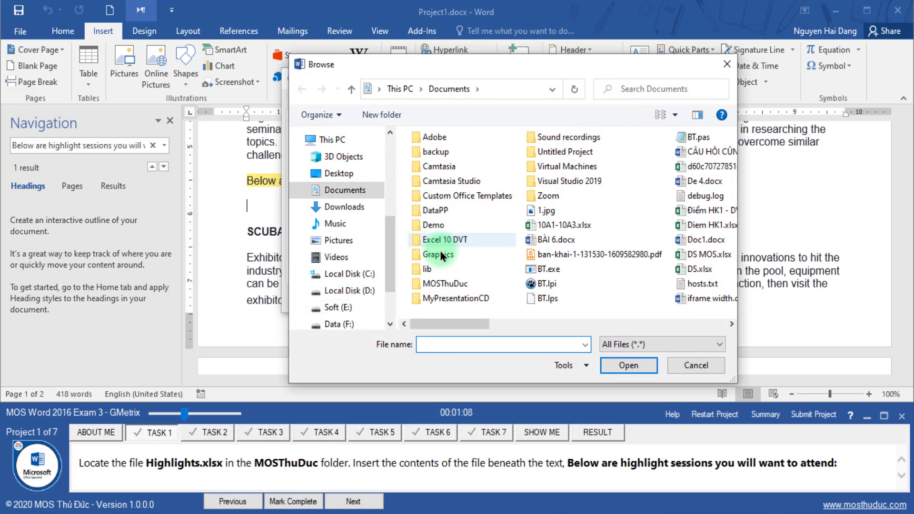
double_click(444, 284)
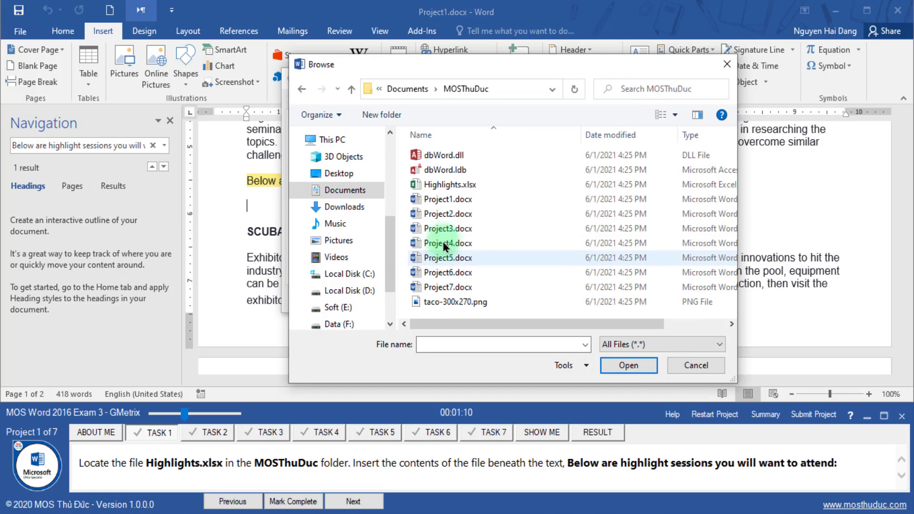
click(445, 190)
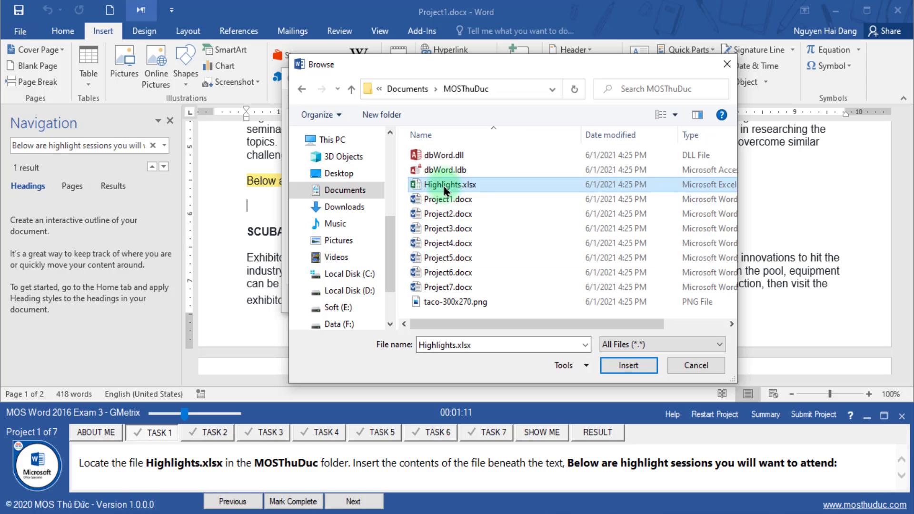
click(619, 366)
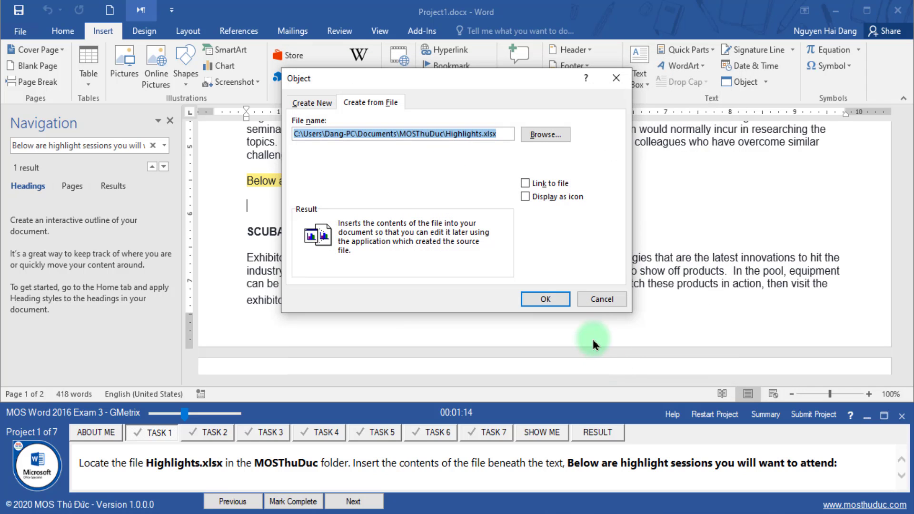
click(552, 304)
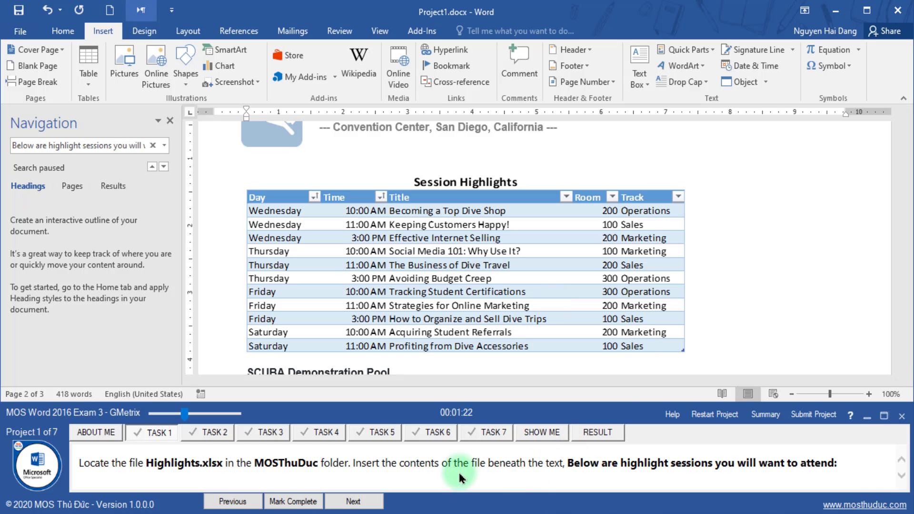
Check off Task 1, then search for and select the registration e-mail address under the signature.
click(305, 501)
click(351, 502)
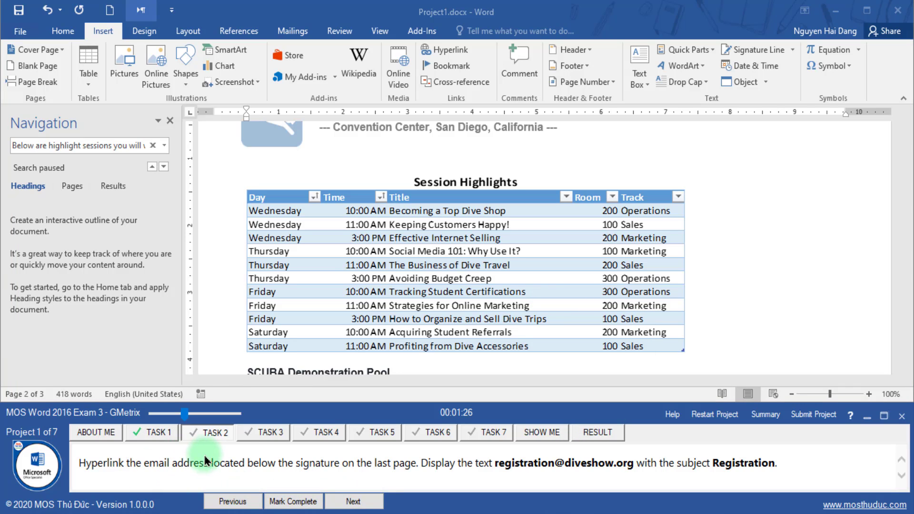
drag(495, 457, 619, 458)
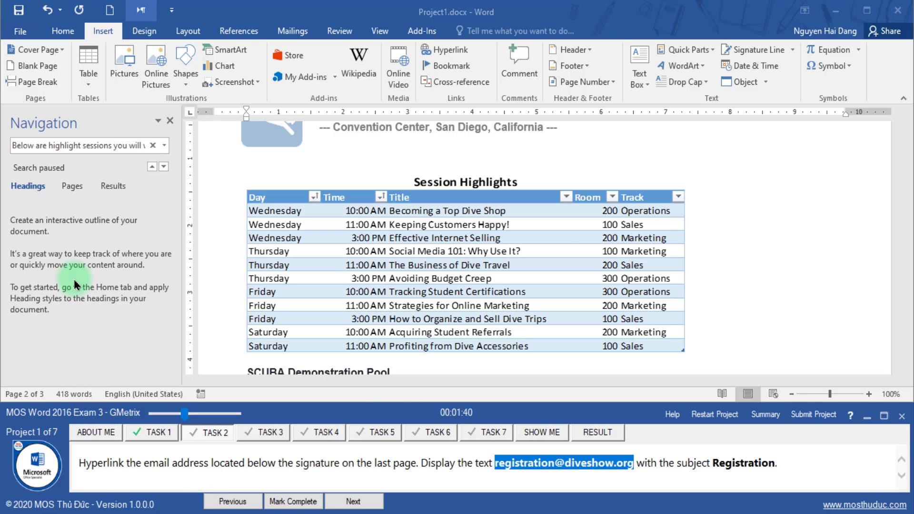
click(154, 146)
key(ctrl+v)
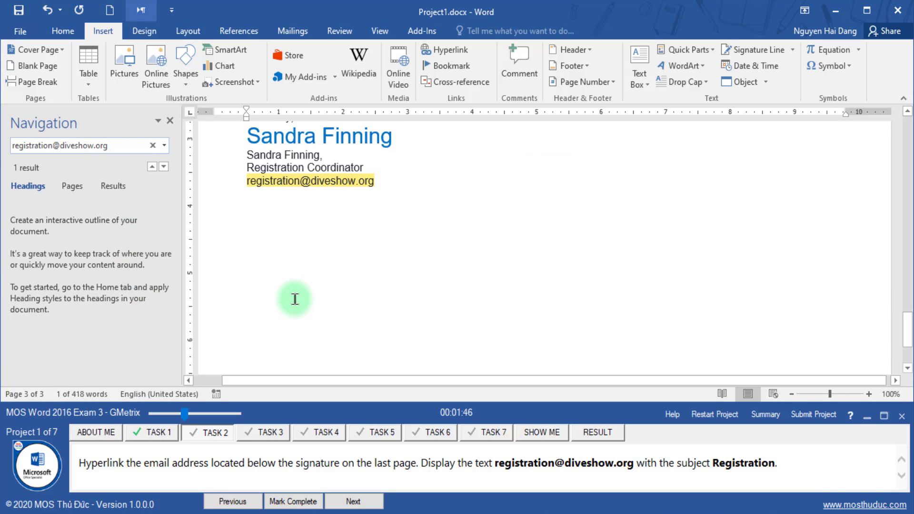
click(113, 186)
click(29, 211)
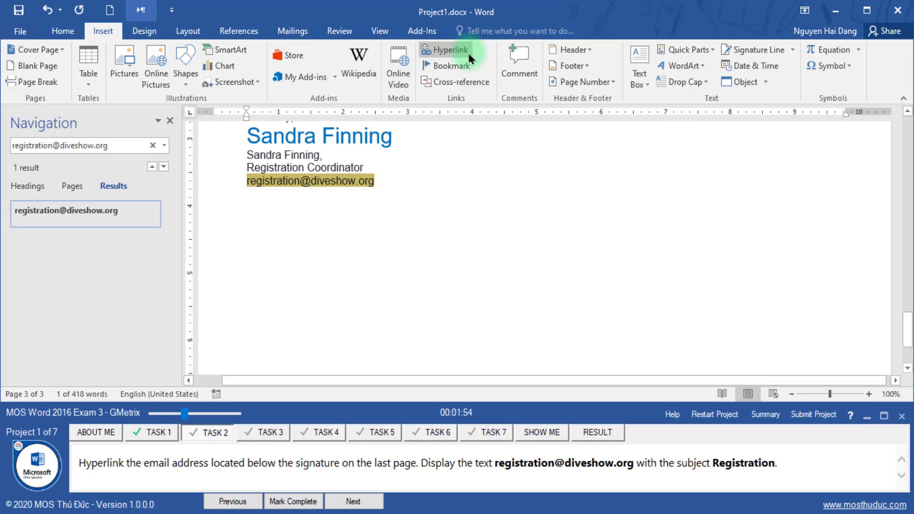
Make the selected address an e-mail hyperlink with the subject 'Registration'.
click(447, 50)
click(271, 271)
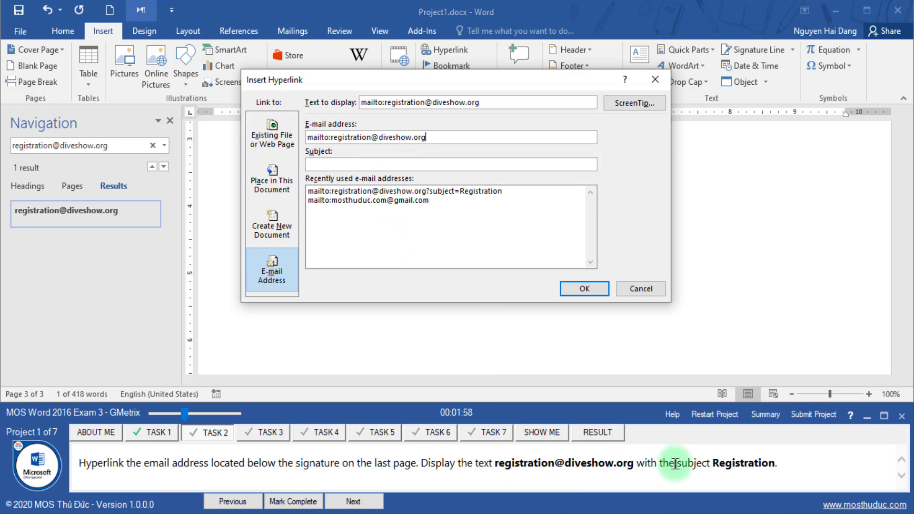
click(733, 466)
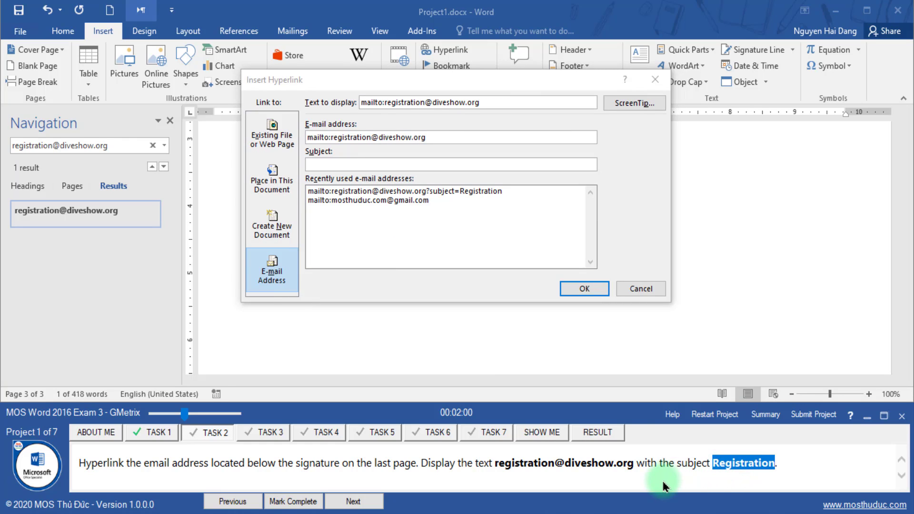
click(329, 164)
text(Registration)
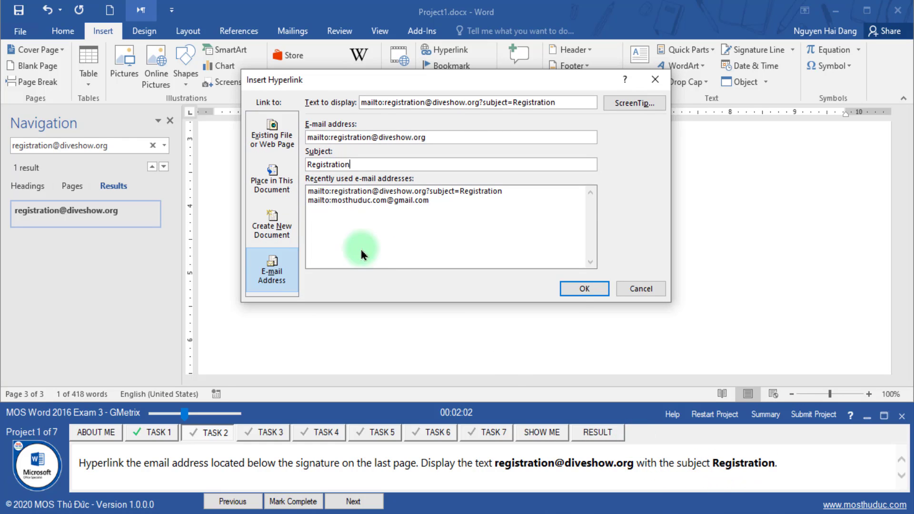
click(581, 289)
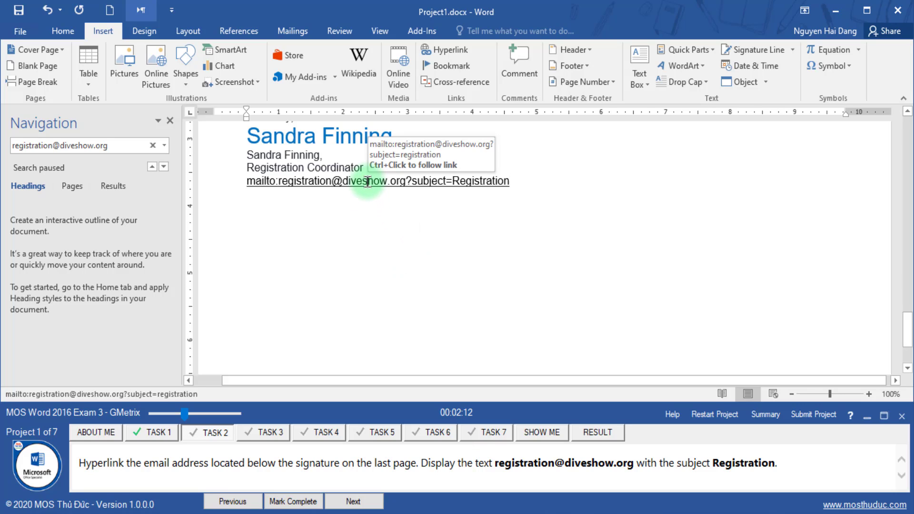
Remove '?subject=Registration' from the hyperlink's Text to display and apply the edit.
click(434, 51)
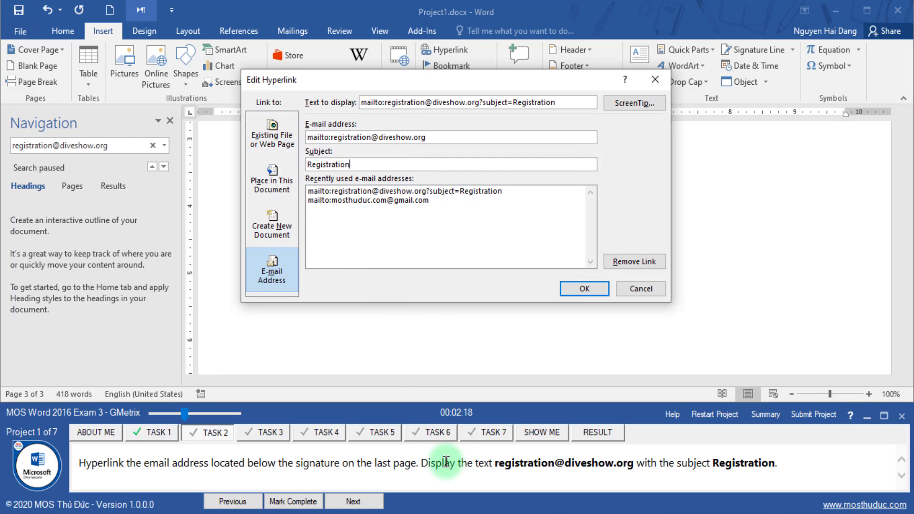
click(486, 462)
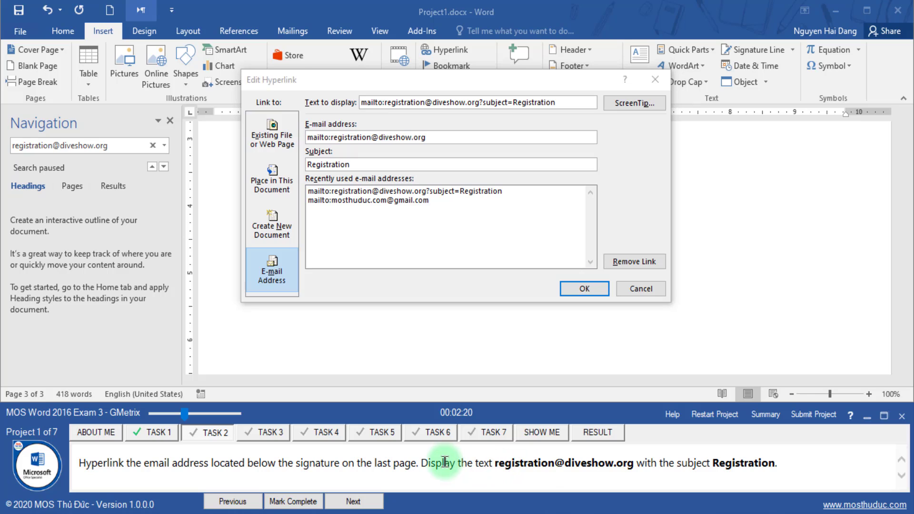
drag(421, 465, 636, 463)
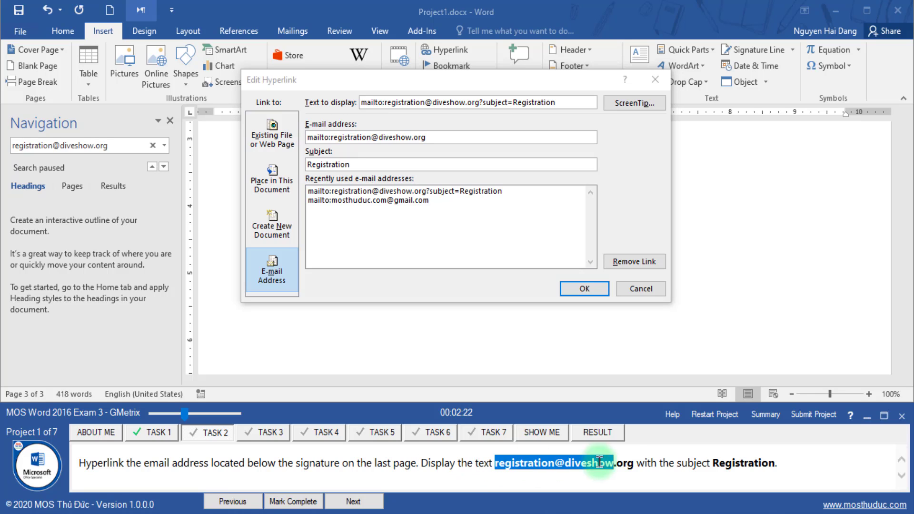
click(480, 103)
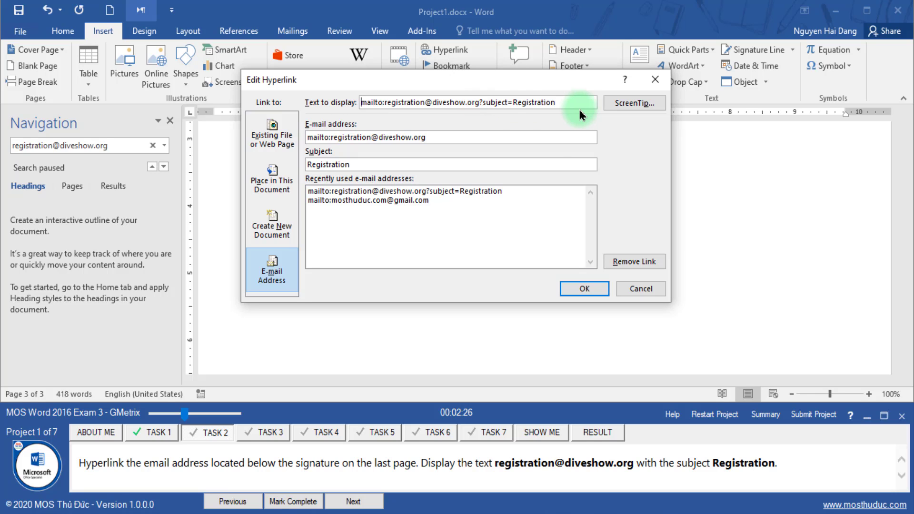
click(481, 103)
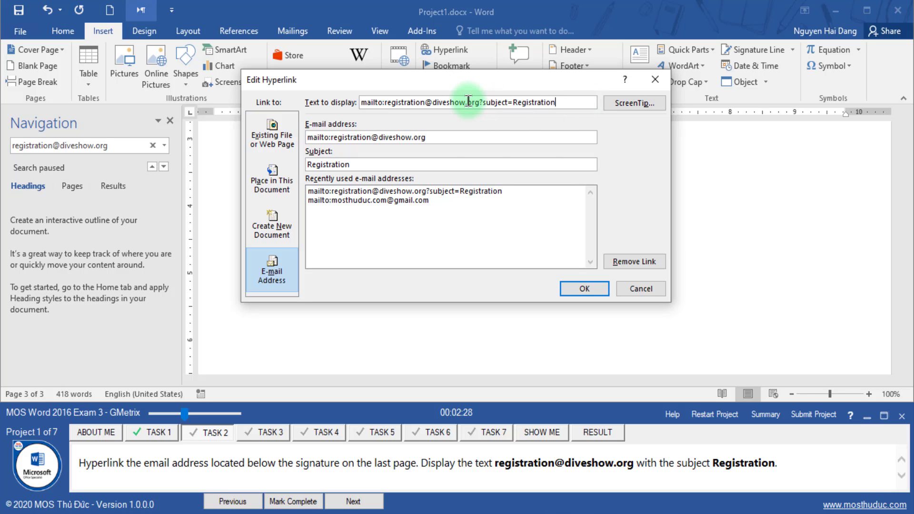
drag(479, 102, 578, 107)
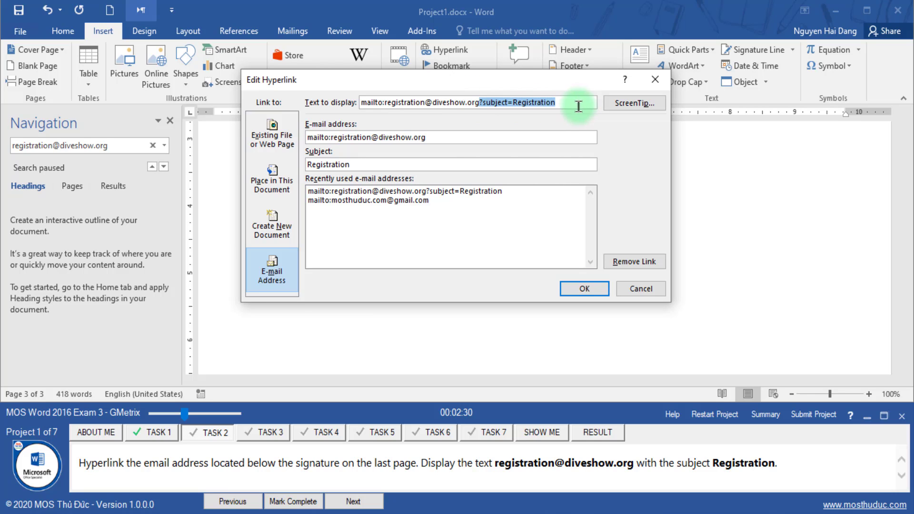
key(BackSpace)
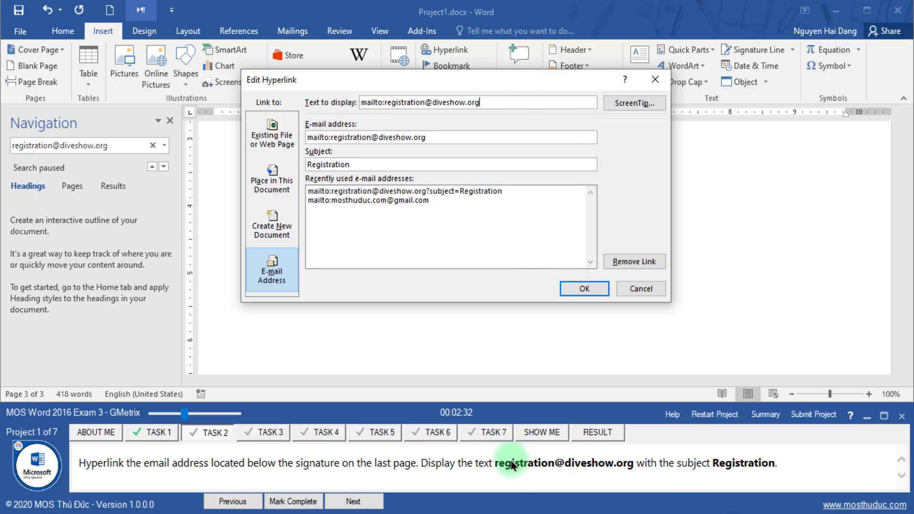
double_click(438, 463)
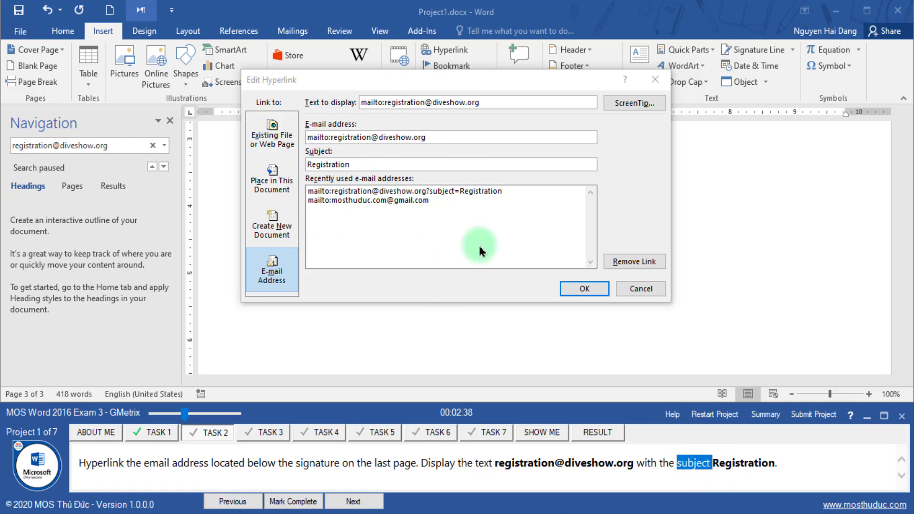
click(576, 288)
click(469, 322)
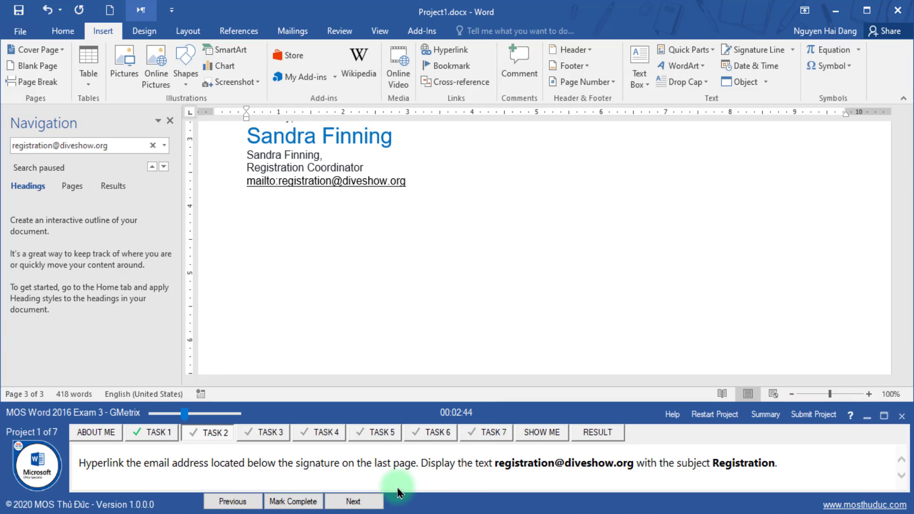
Check off Task 2 and bring up the Task 3 instructions.
click(281, 503)
click(353, 502)
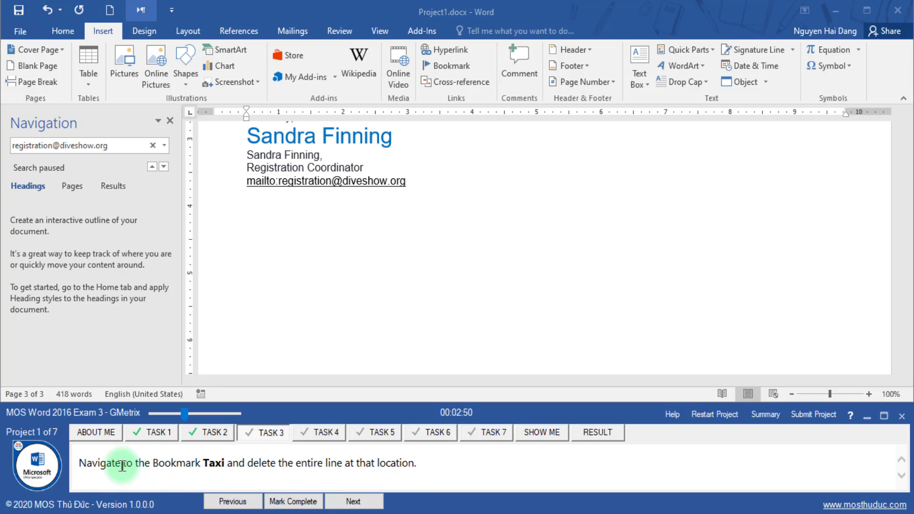
double_click(90, 463)
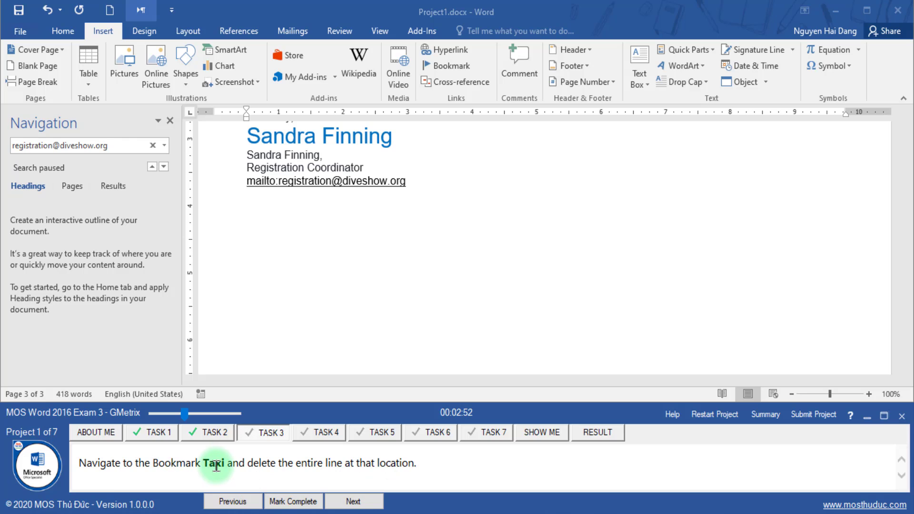
Jump to the Taxi bookmark with Go To.
click(165, 149)
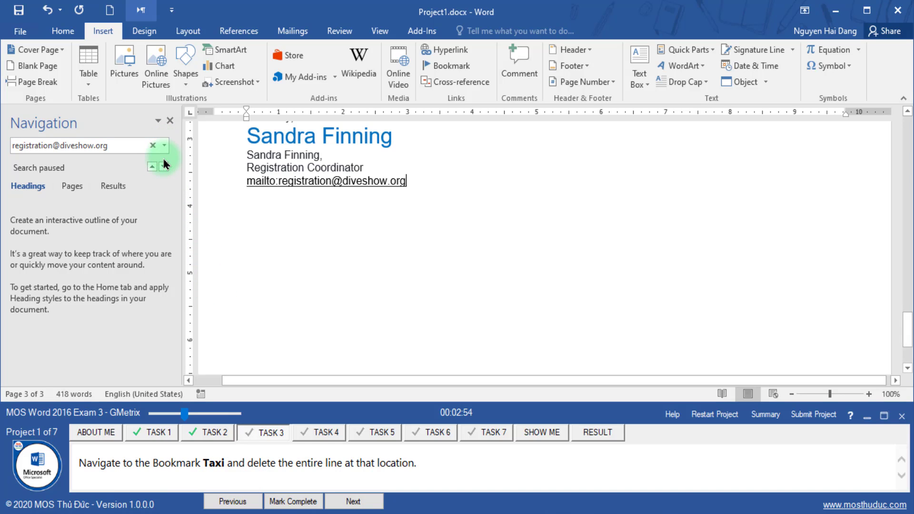
click(164, 145)
click(183, 214)
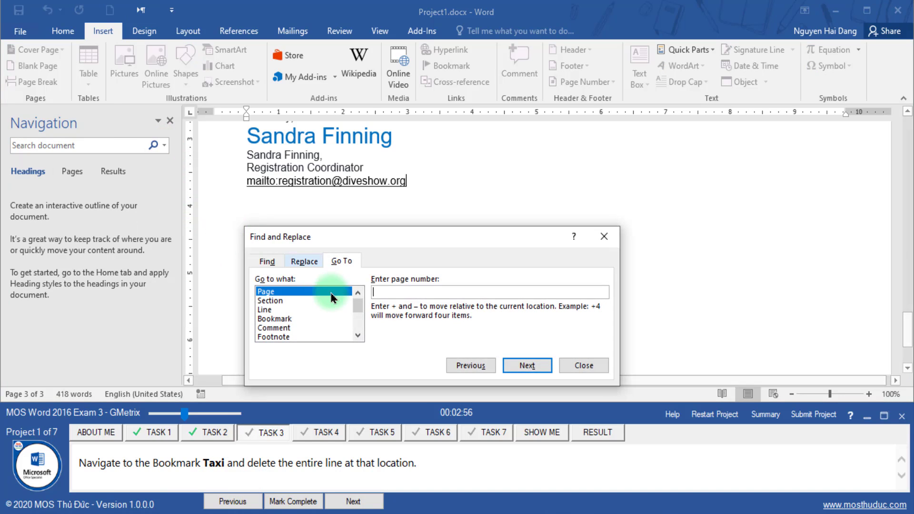
click(300, 320)
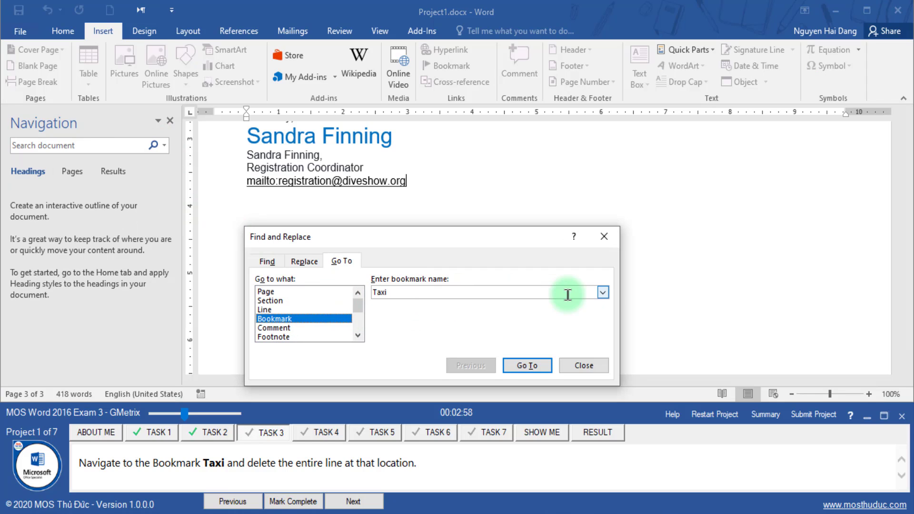
click(603, 292)
click(607, 300)
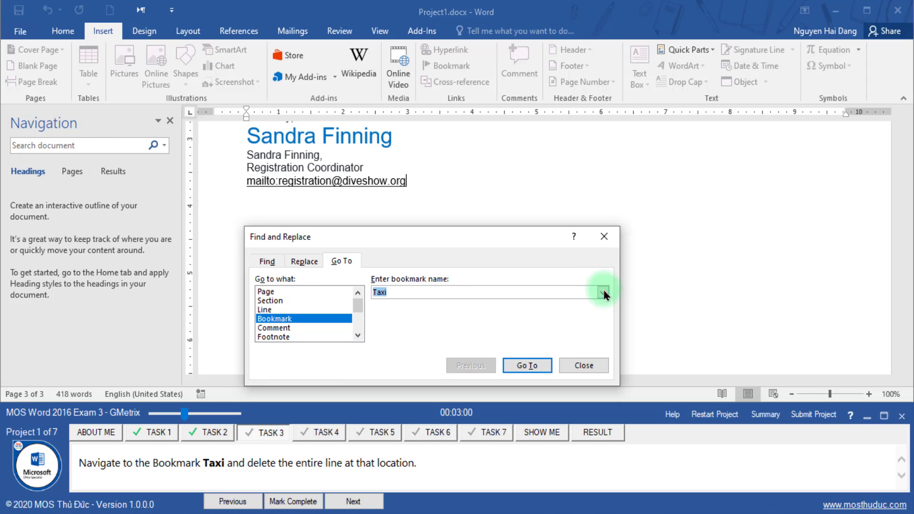
click(535, 365)
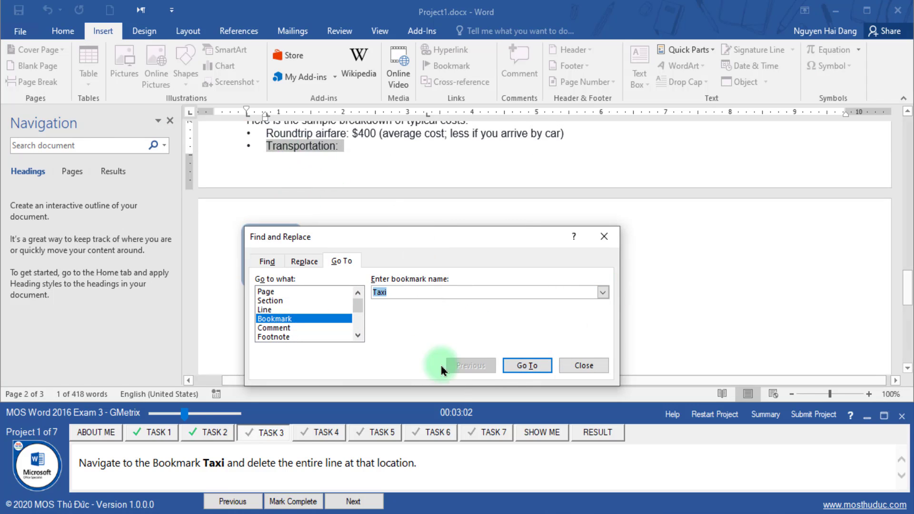
click(569, 366)
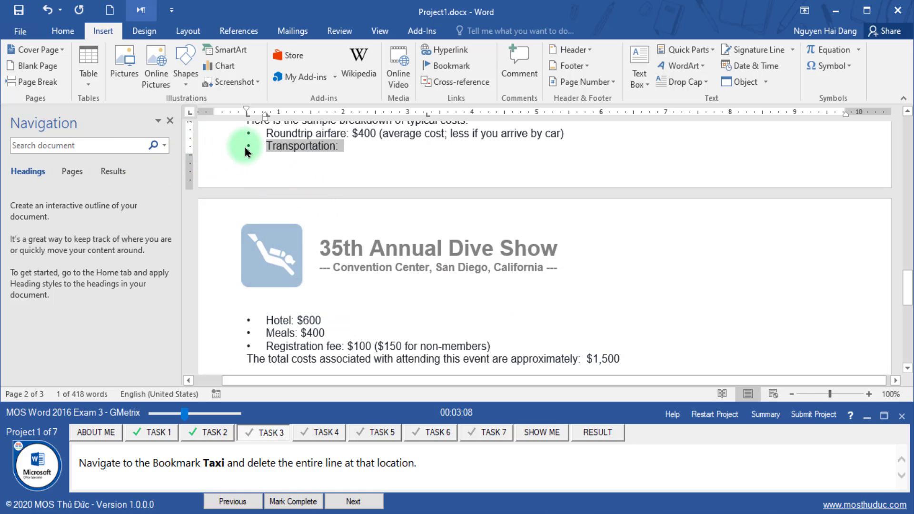
Delete the Transportation: line at the bookmark and check off Task 3.
click(210, 151)
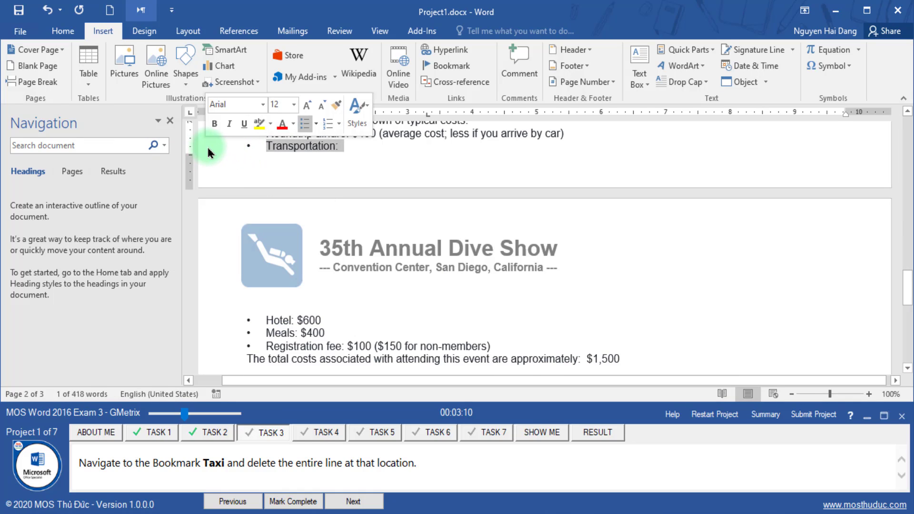
key(Delete)
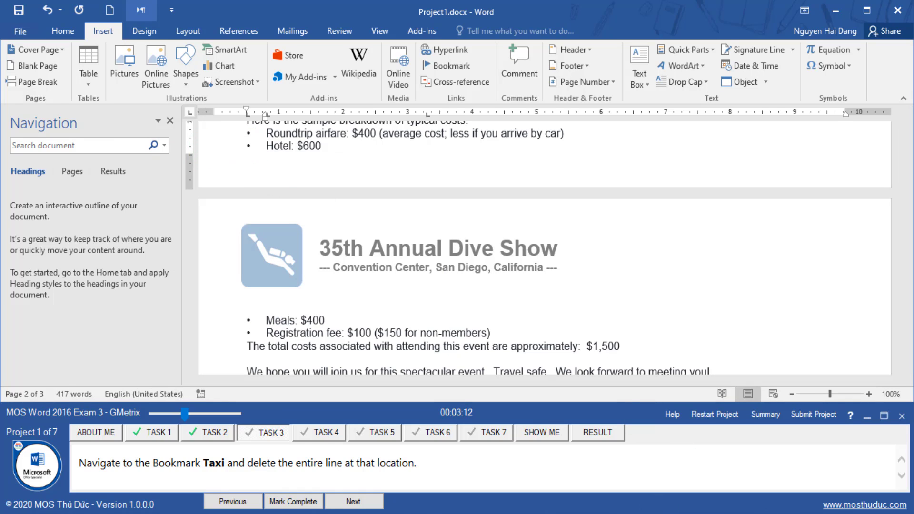
click(302, 504)
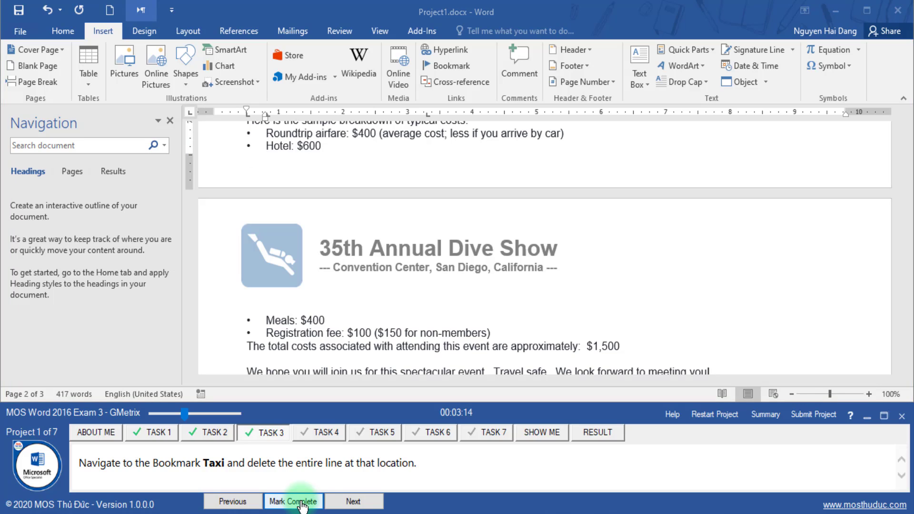
click(353, 500)
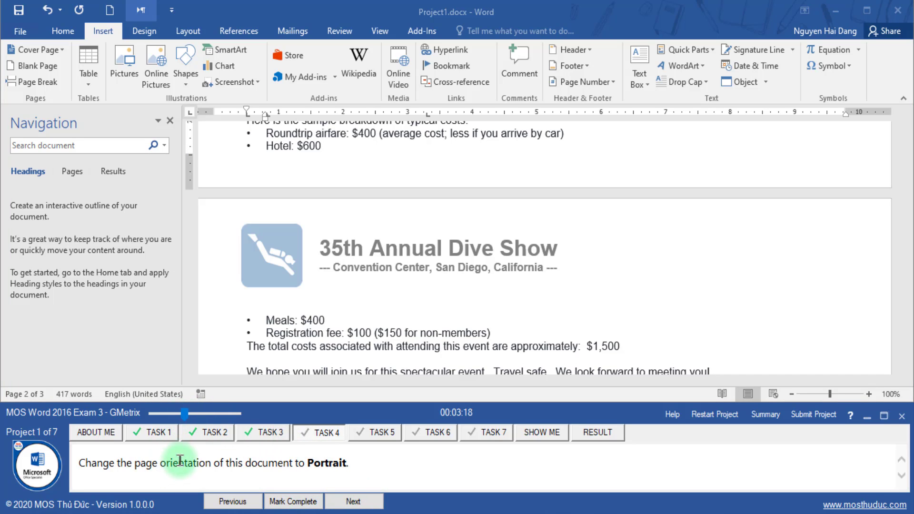
Set the page orientation to Portrait and check off Task 4.
click(158, 11)
click(188, 31)
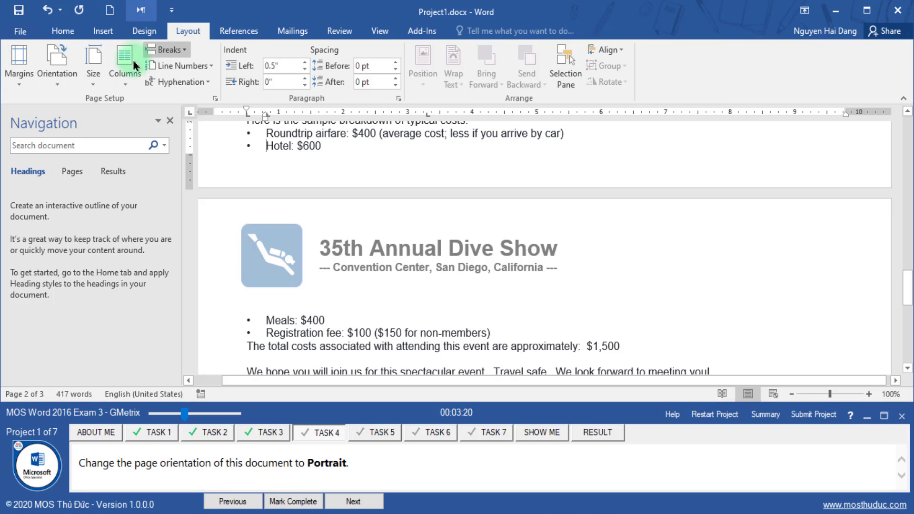
click(57, 65)
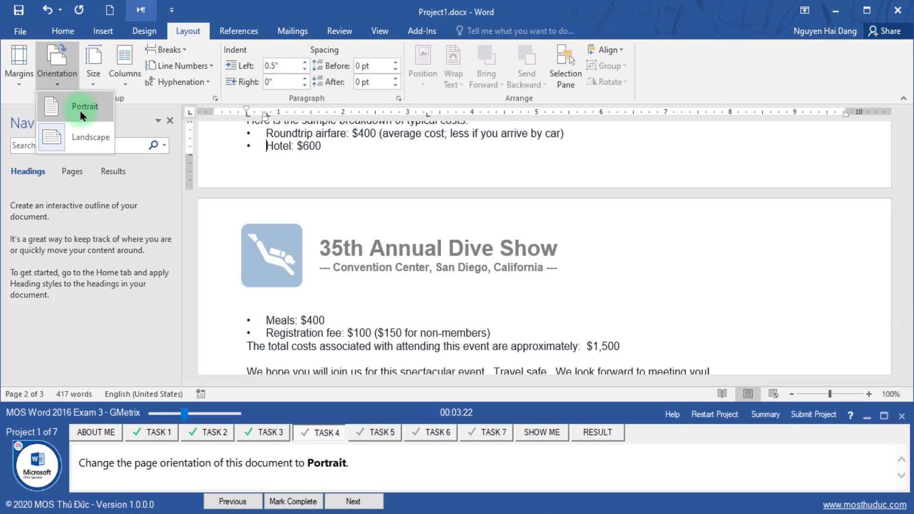
click(83, 114)
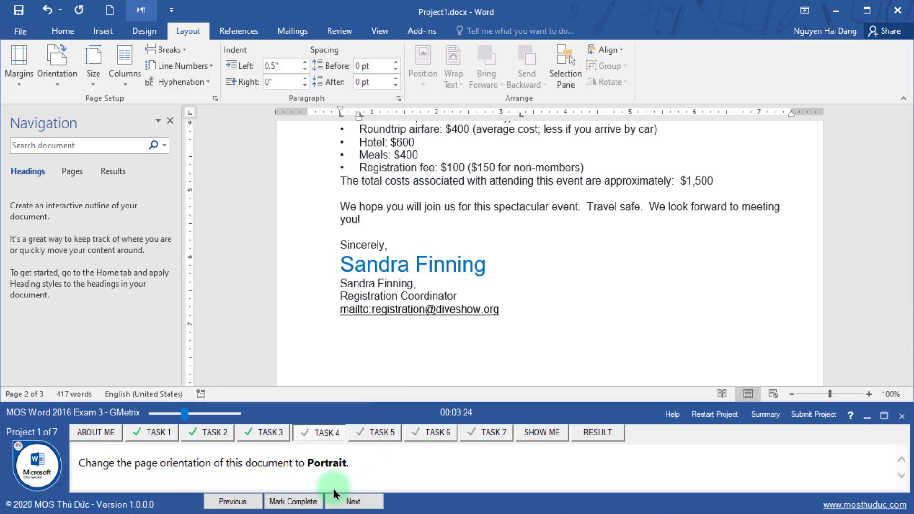
click(302, 501)
click(338, 501)
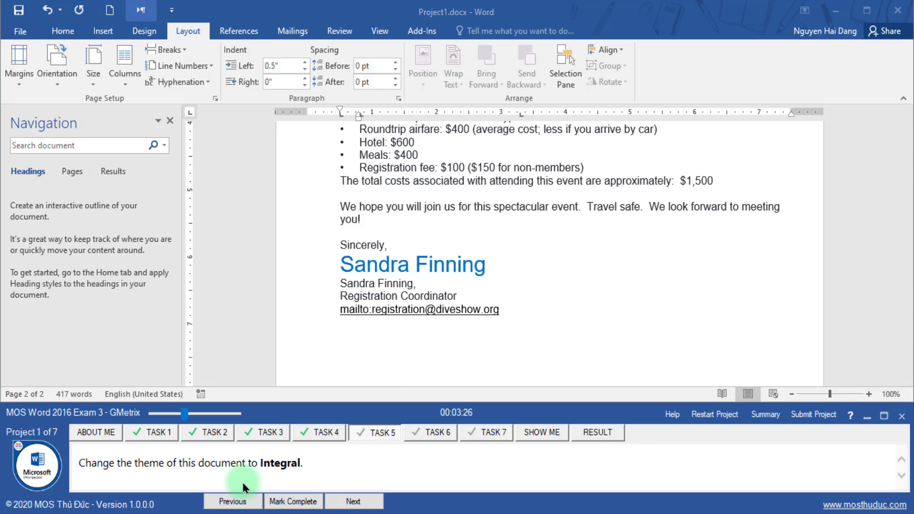
Apply the Integral theme to the document and check off Task 5.
double_click(151, 463)
drag(204, 463, 273, 462)
drag(134, 462, 177, 463)
click(143, 31)
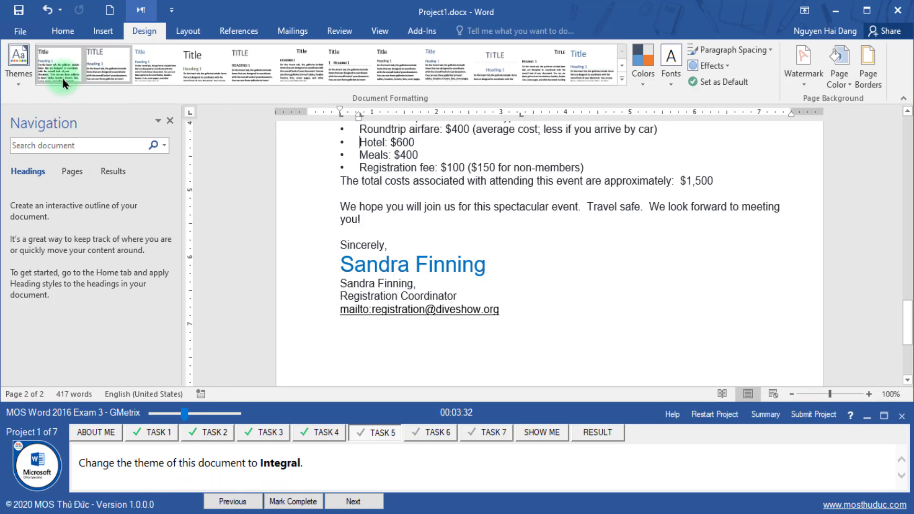
click(19, 71)
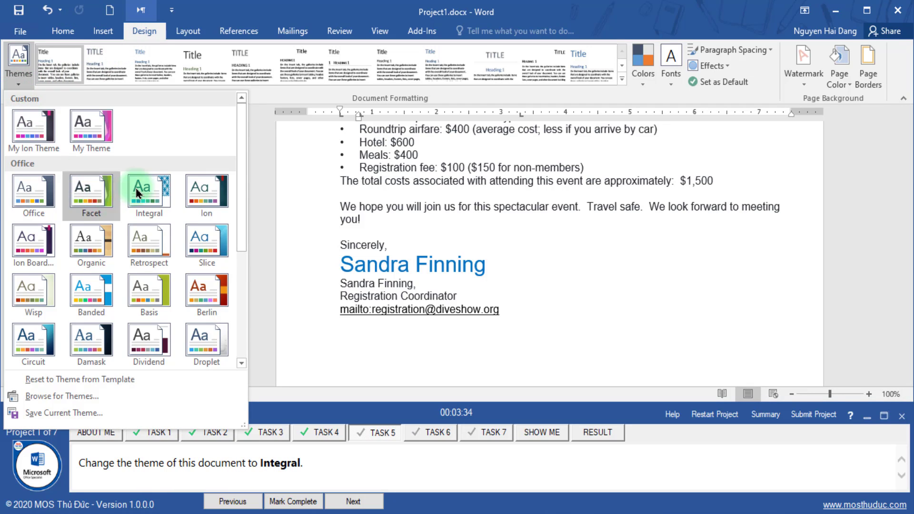
click(148, 213)
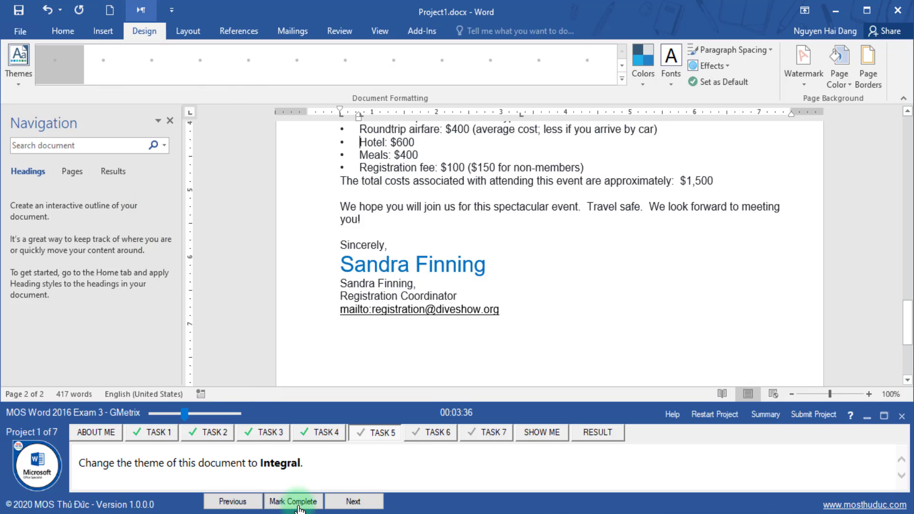
click(285, 501)
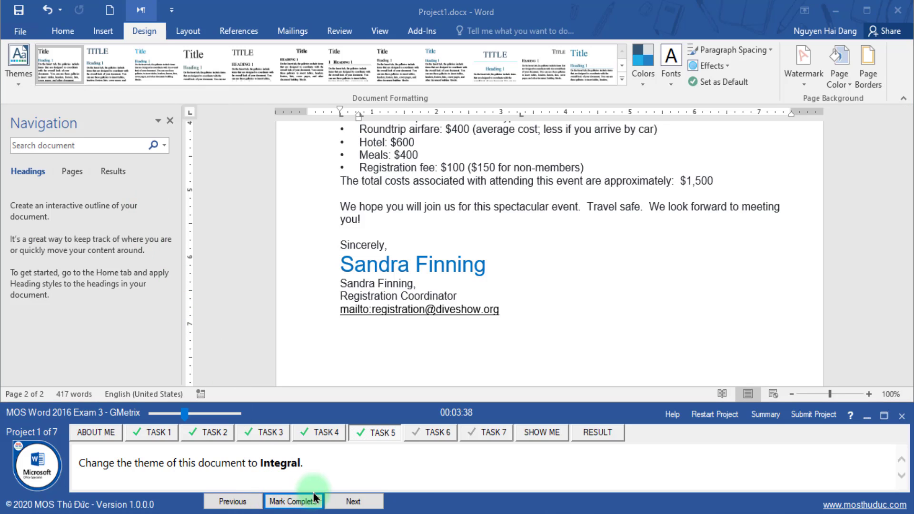
click(352, 501)
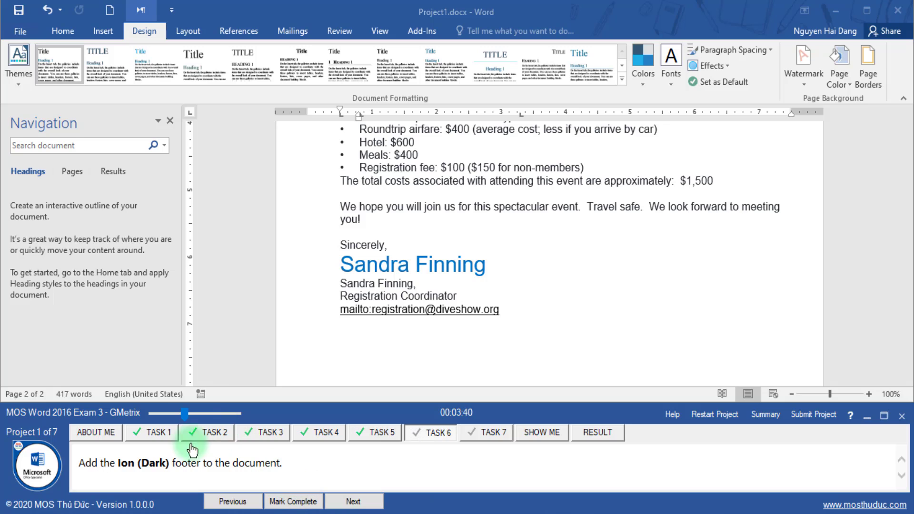
Insert the Ion (Dark) footer and check off Task 6.
drag(98, 462, 181, 464)
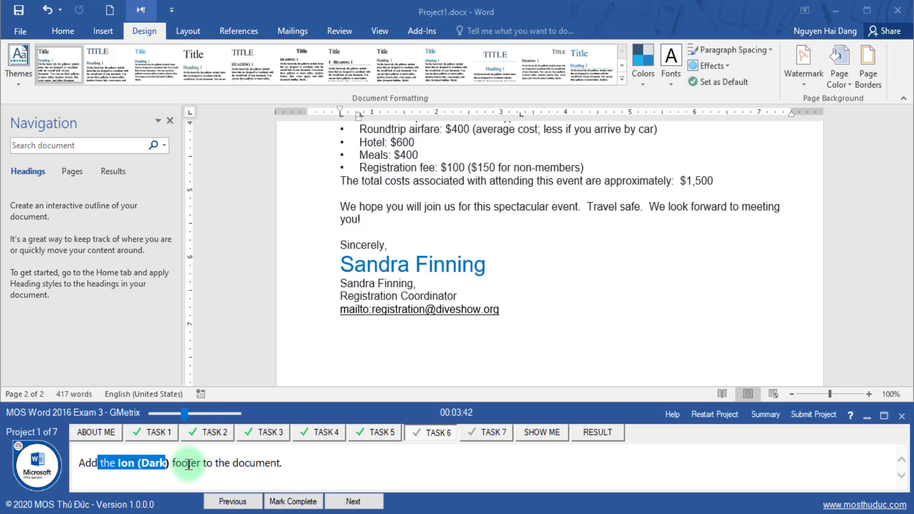
click(103, 32)
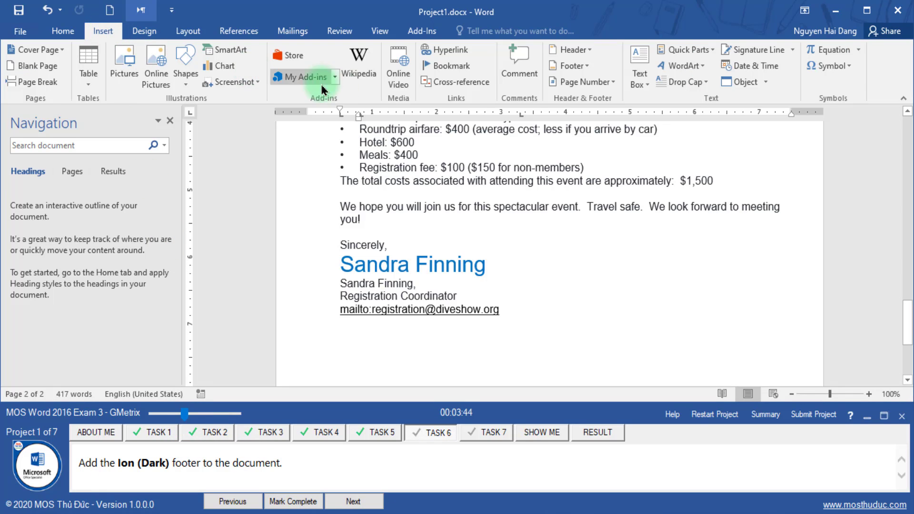
click(585, 65)
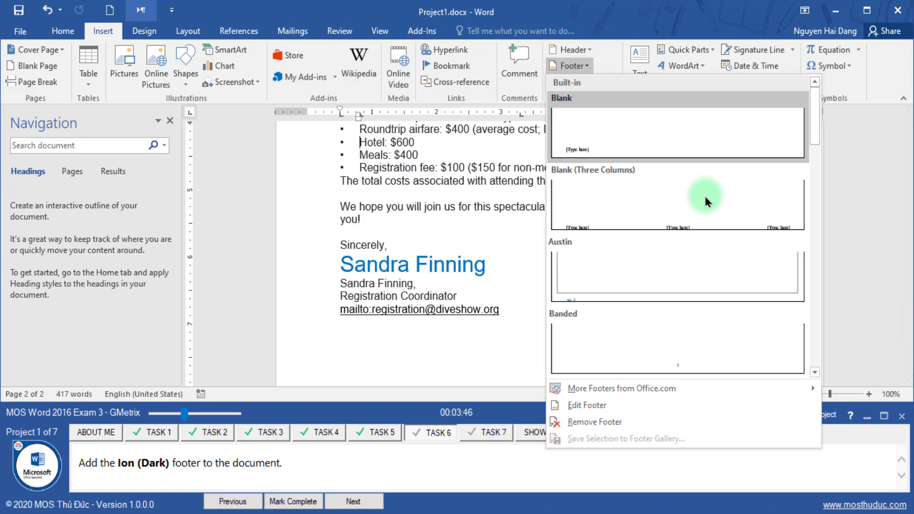
drag(818, 132, 820, 230)
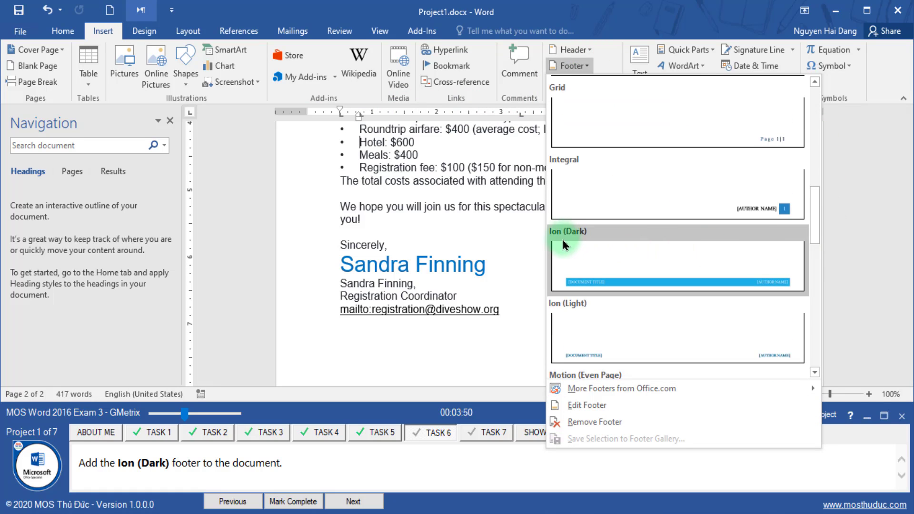
click(652, 265)
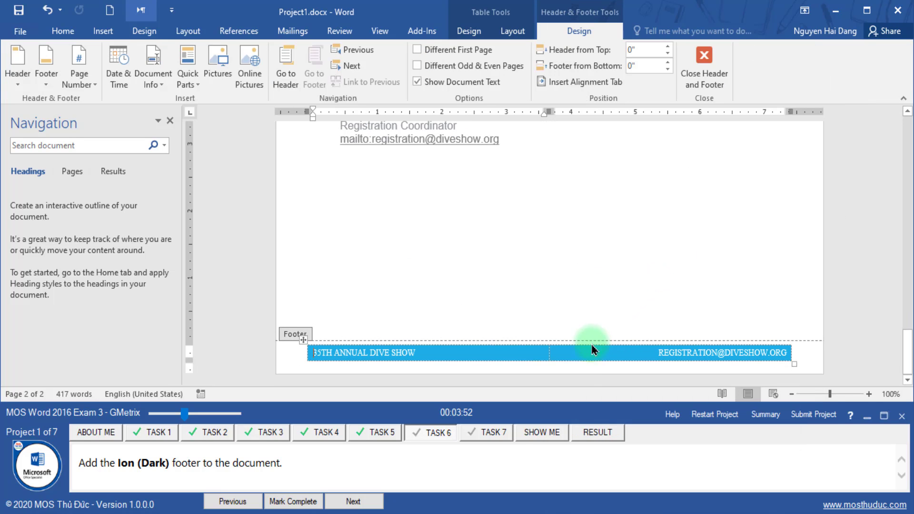
click(312, 502)
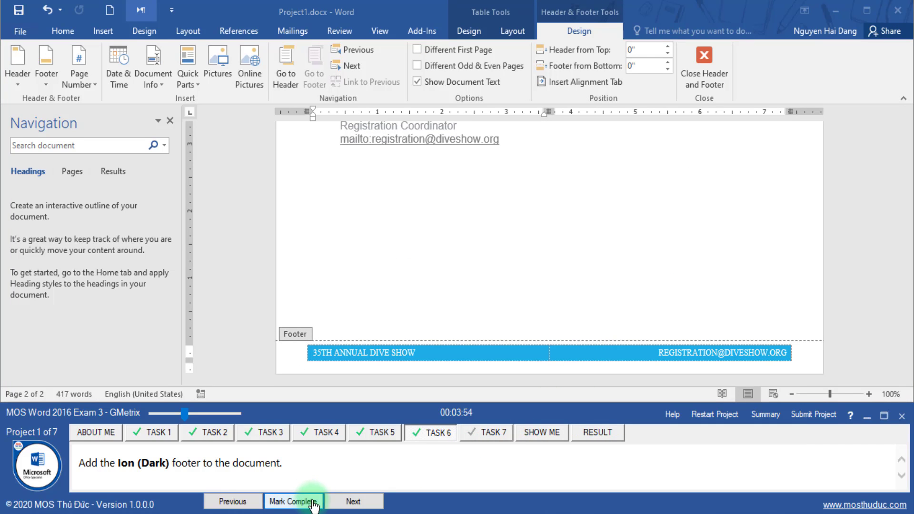
click(360, 507)
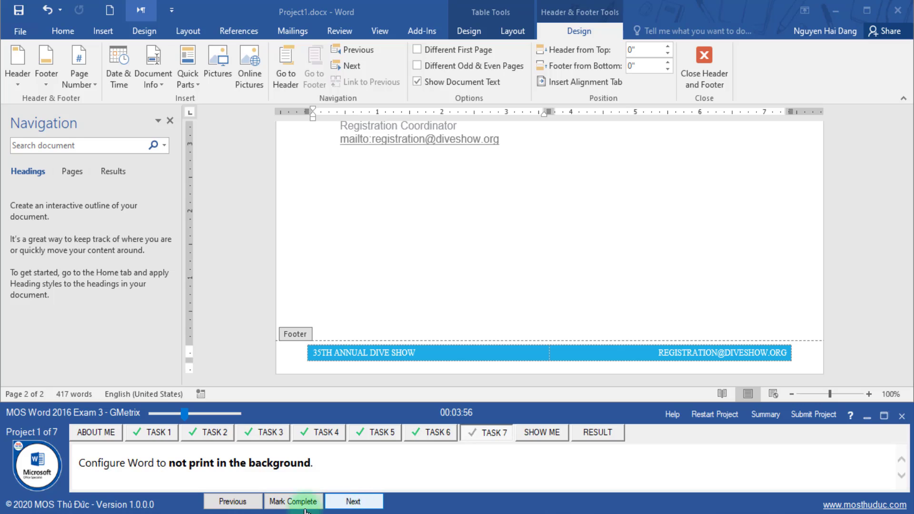
Scroll Word Options' Advanced page down to the Print settings.
drag(120, 461, 234, 461)
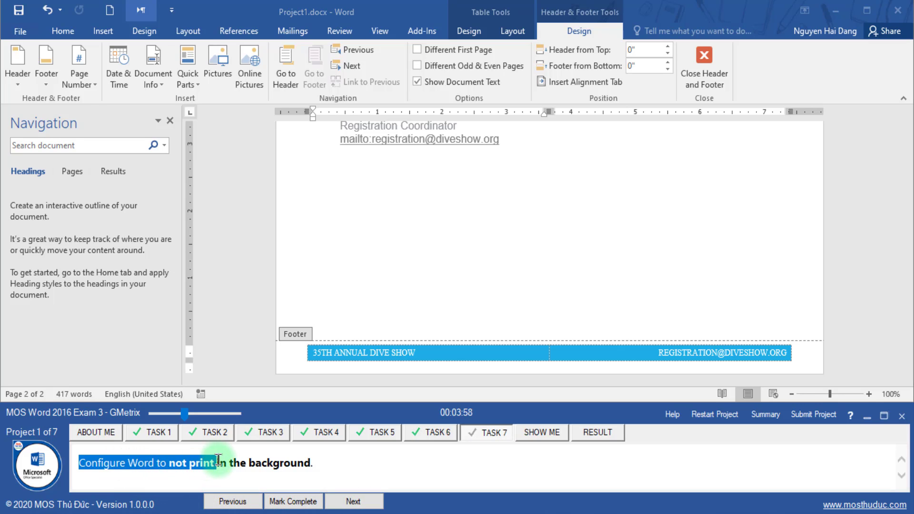
click(240, 461)
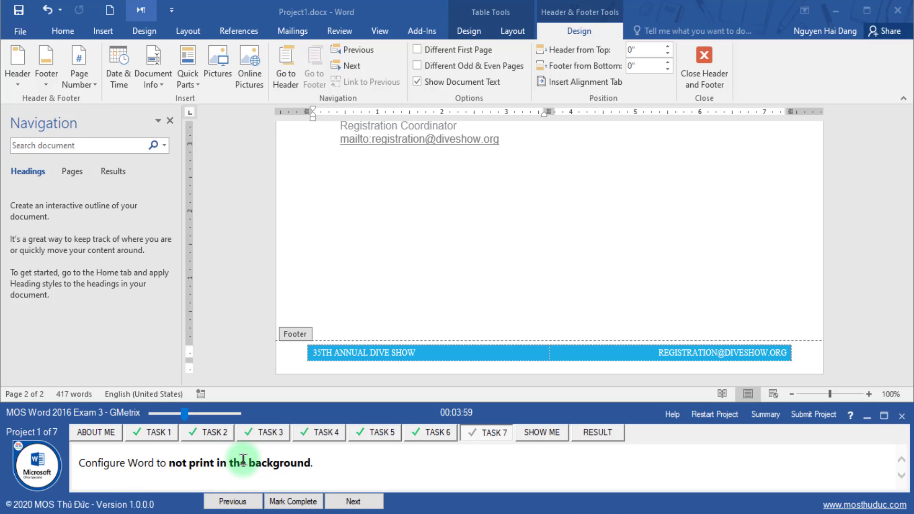
click(4, 32)
click(53, 346)
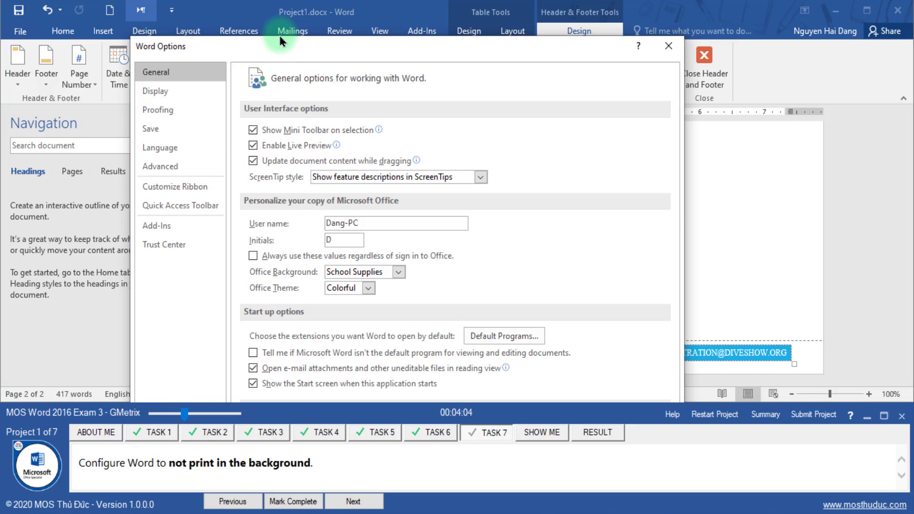
drag(280, 38, 274, 98)
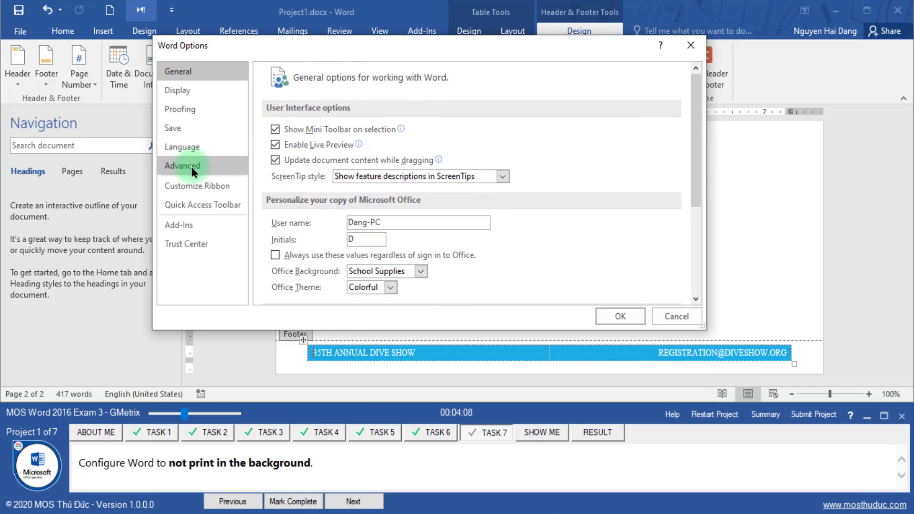
click(210, 165)
scroll(361, 219, down, 2)
scroll(362, 219, down, 5)
scroll(476, 200, down, 5)
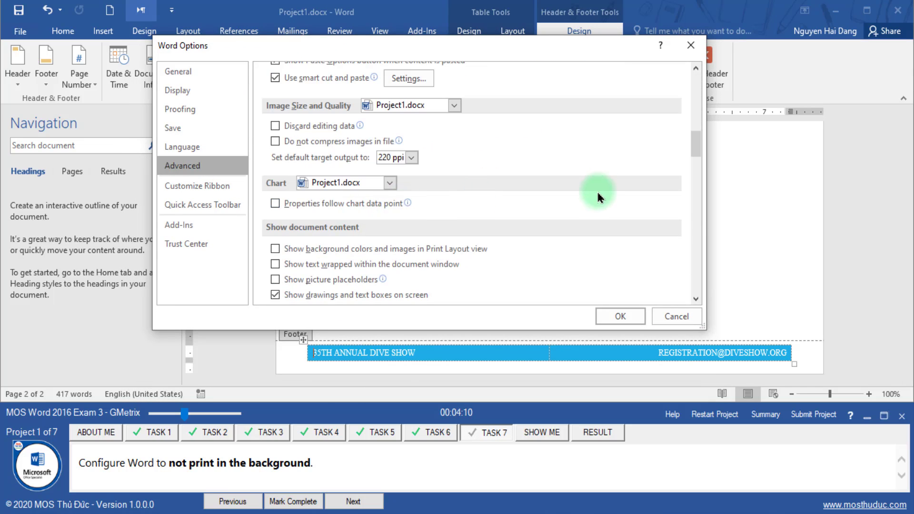
scroll(590, 200, down, 3)
scroll(585, 209, down, 3)
scroll(583, 207, down, 2)
scroll(581, 205, down, 4)
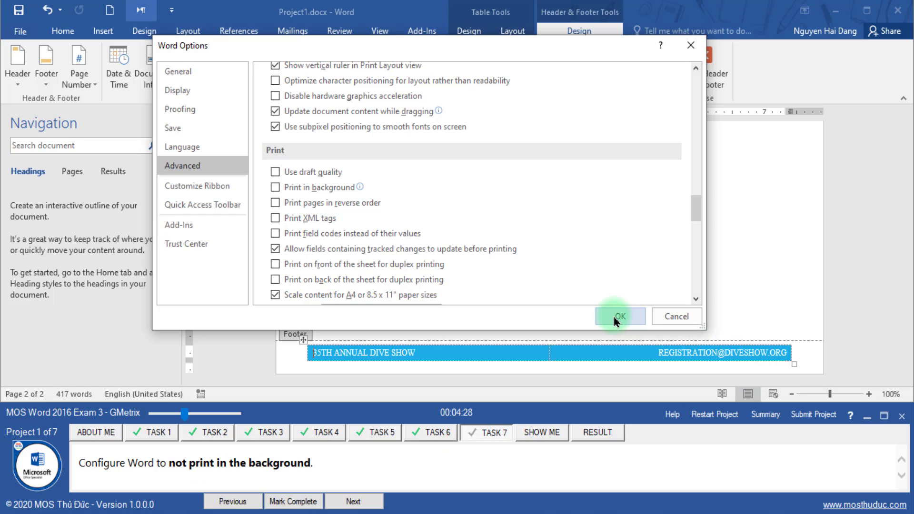
Save Print in background as off, close the footer, and check off the task.
click(616, 316)
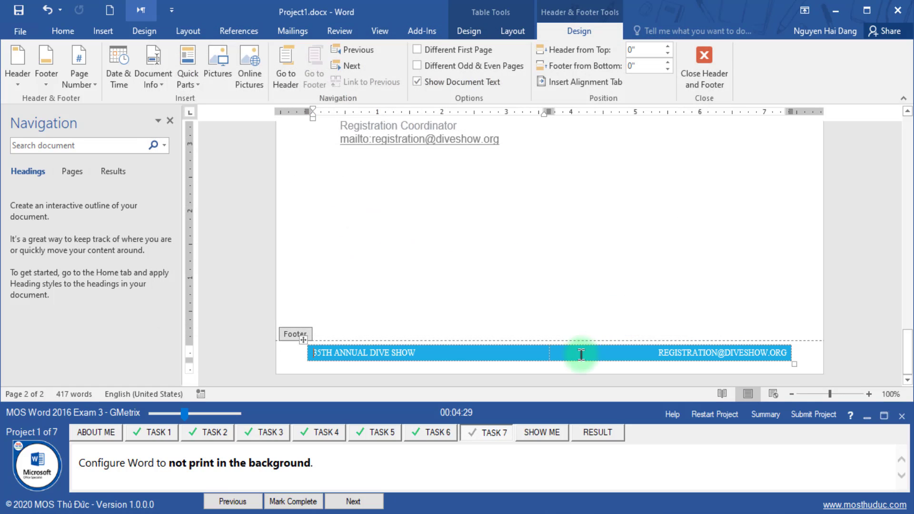
click(705, 67)
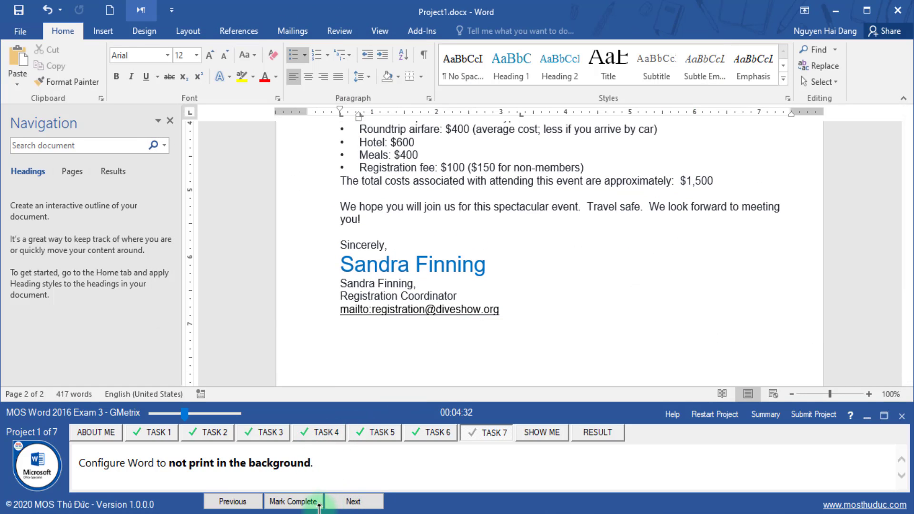
click(319, 504)
Finish Project 1 and save the letter as it closes.
click(814, 414)
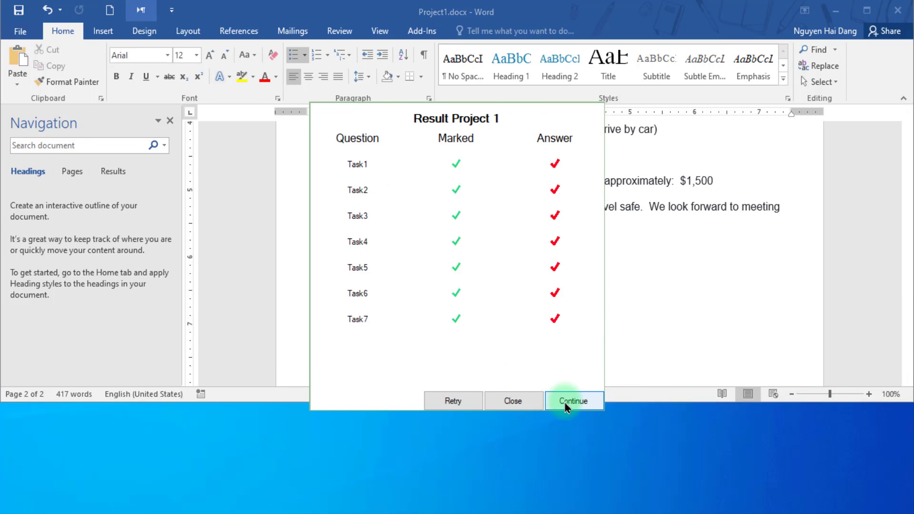
click(566, 401)
click(407, 291)
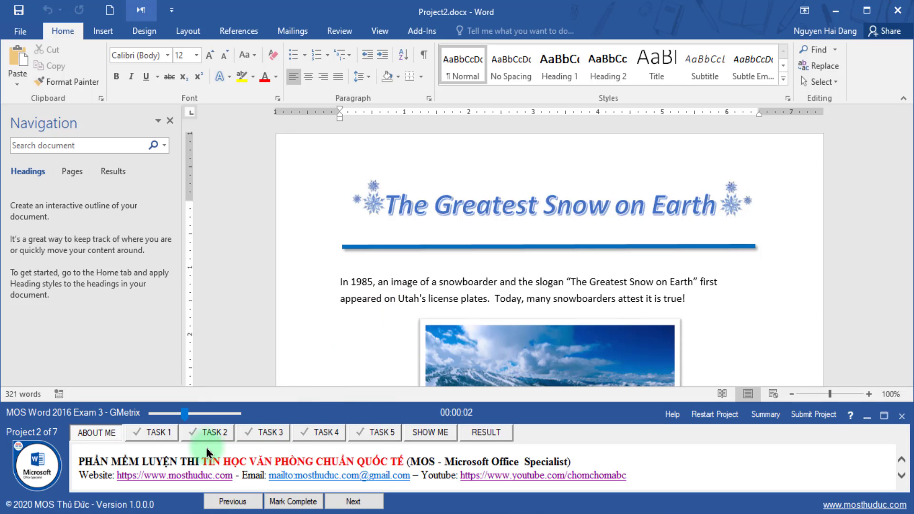
Apply the Lines (Distinctive) style set to Project2 and check off Task 1.
click(153, 432)
drag(109, 463, 286, 463)
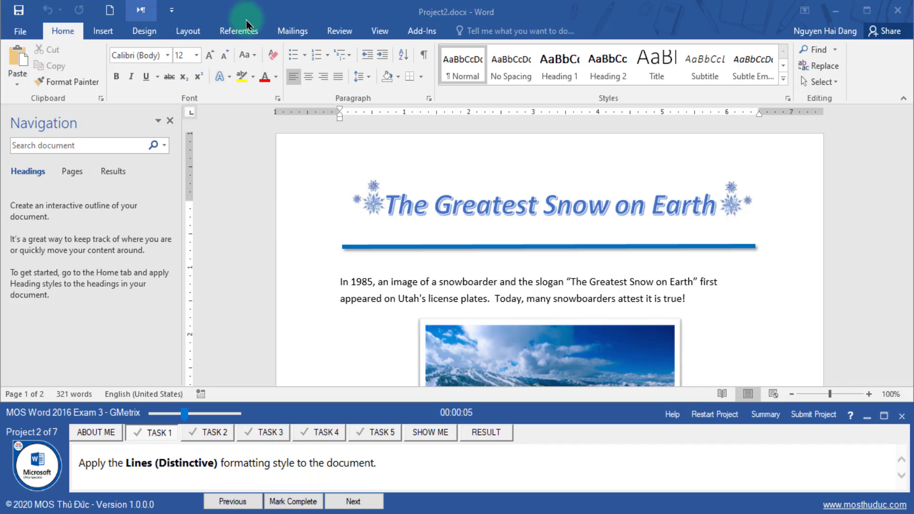
click(144, 31)
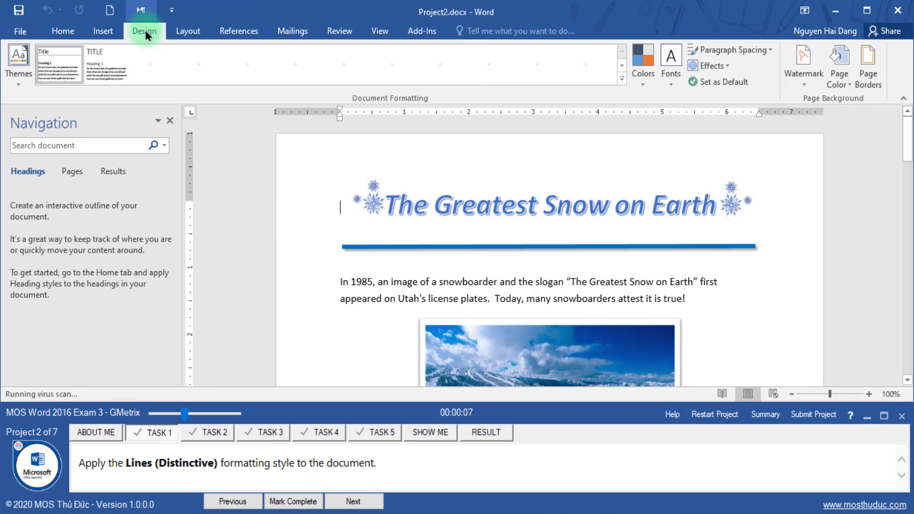
click(622, 79)
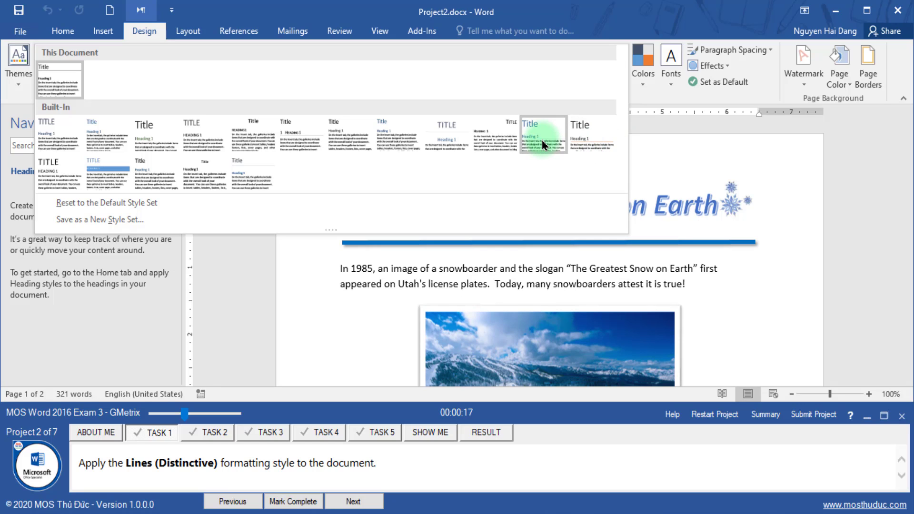
click(497, 146)
click(304, 501)
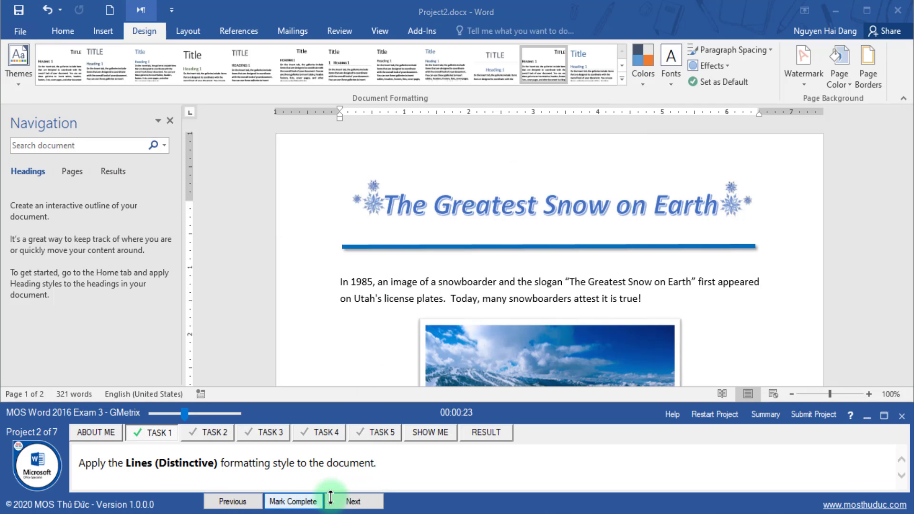
click(341, 498)
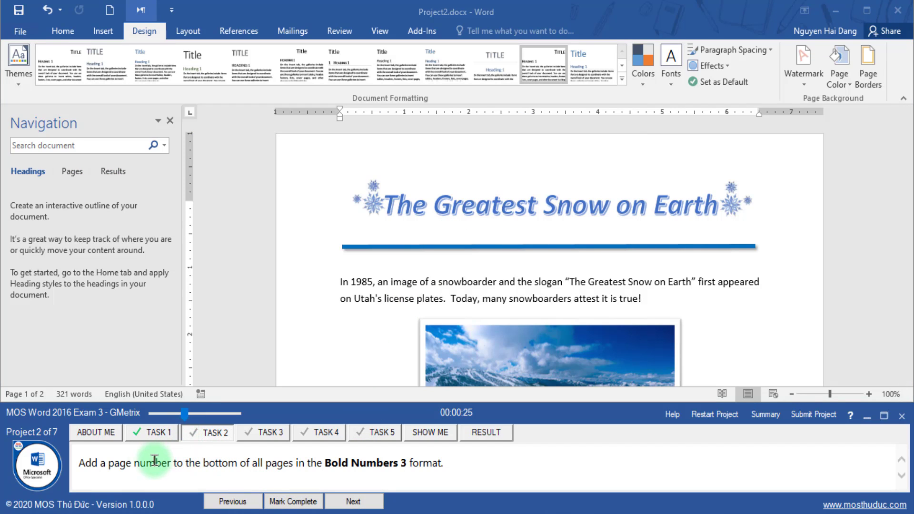
Insert a Bold Numbers 3 'Page X of Y' page number at the bottom of the page.
drag(90, 463, 347, 464)
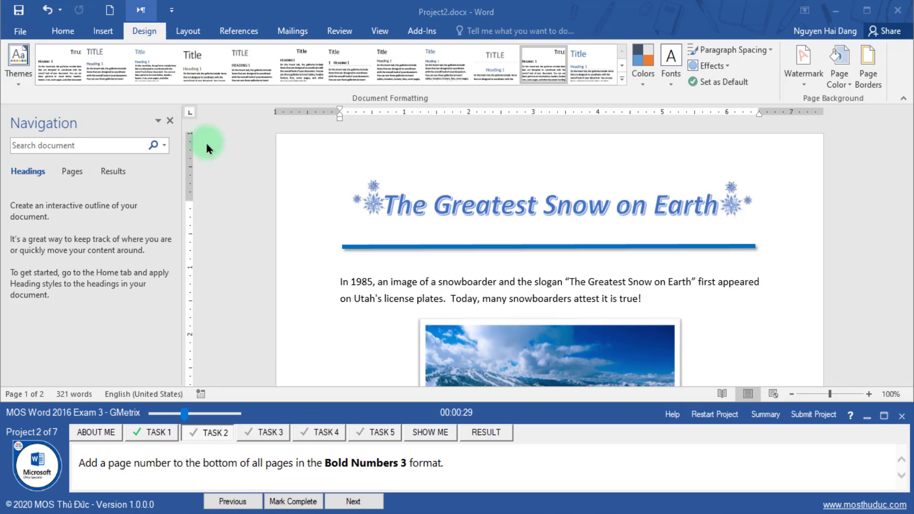
click(100, 32)
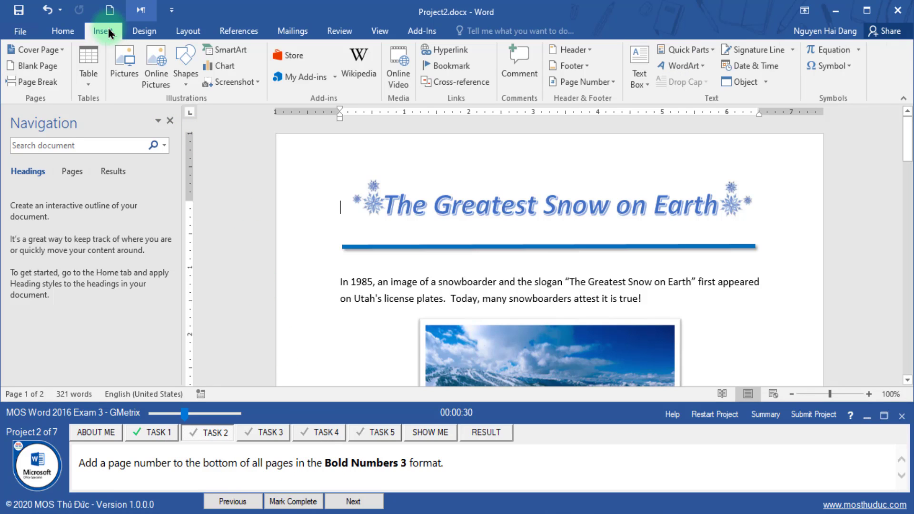
click(615, 83)
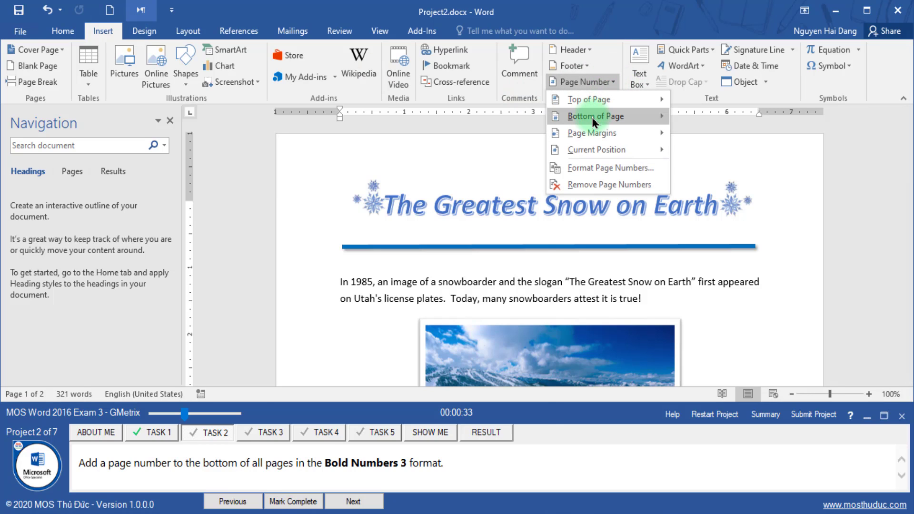
mouse_move(595, 116)
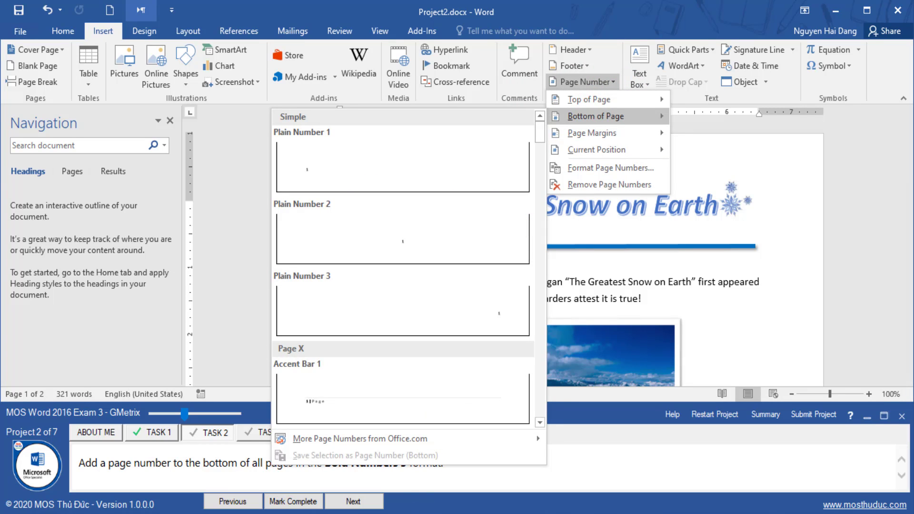
click(329, 463)
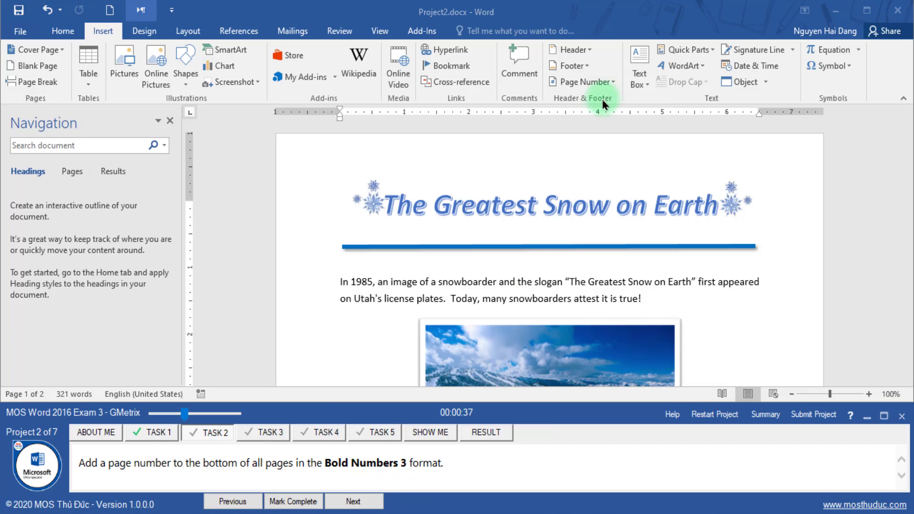
click(615, 87)
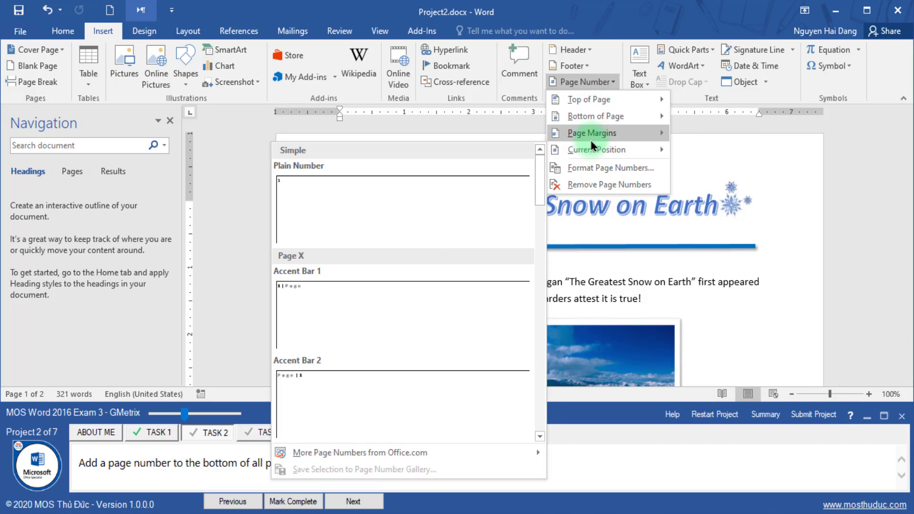
mouse_move(595, 116)
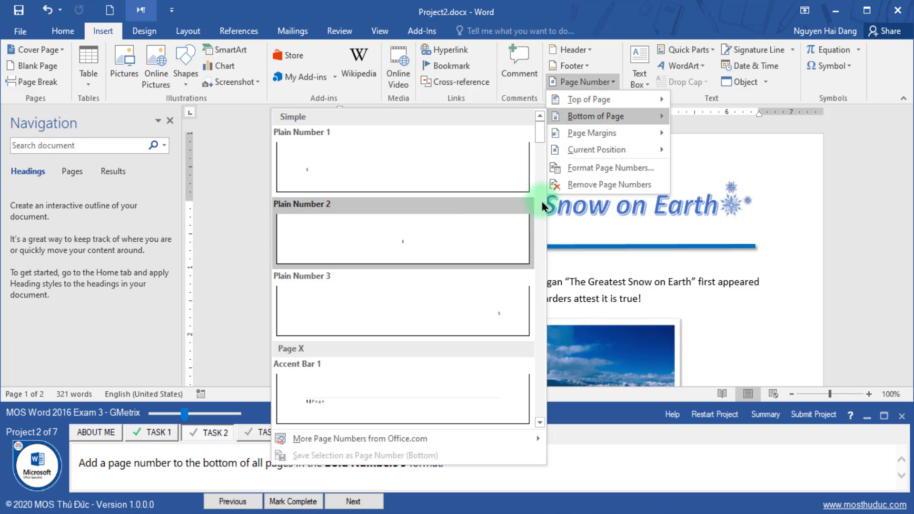
drag(539, 125, 546, 183)
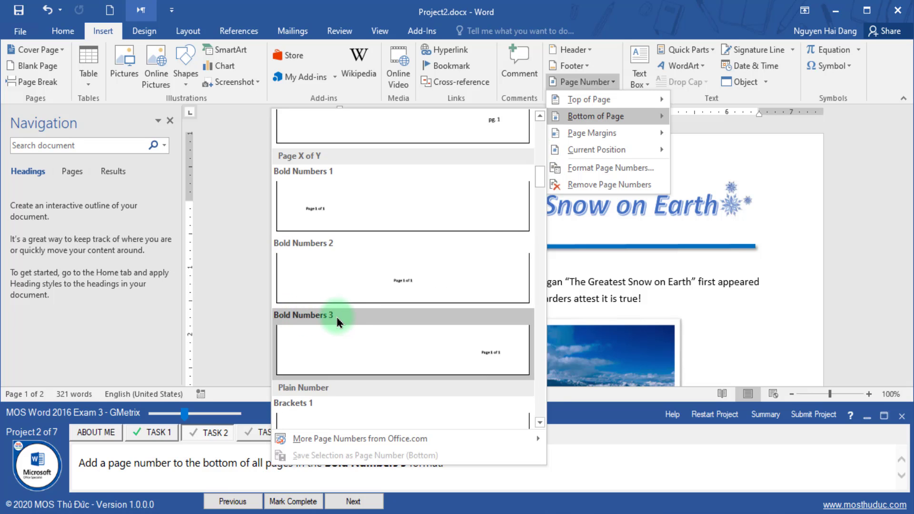
click(339, 338)
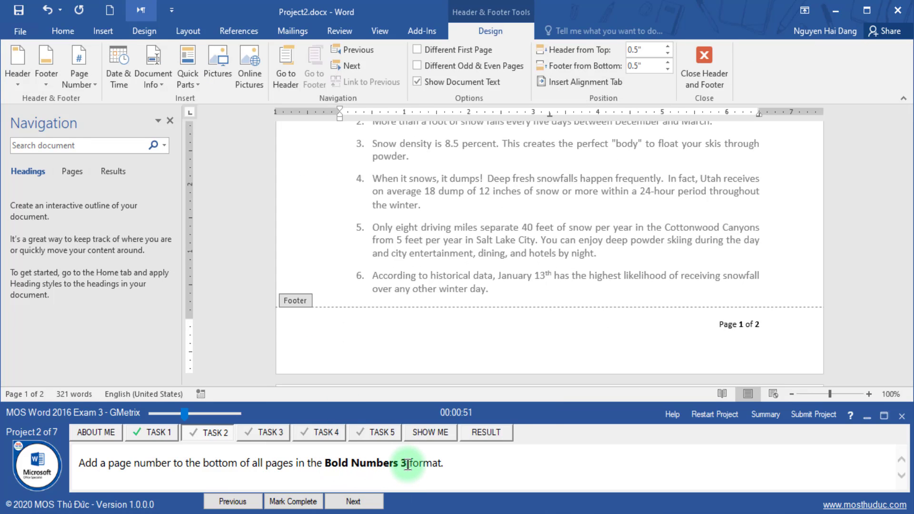
Close the footer, mark the page number task complete, and advance to the watermark task.
click(704, 61)
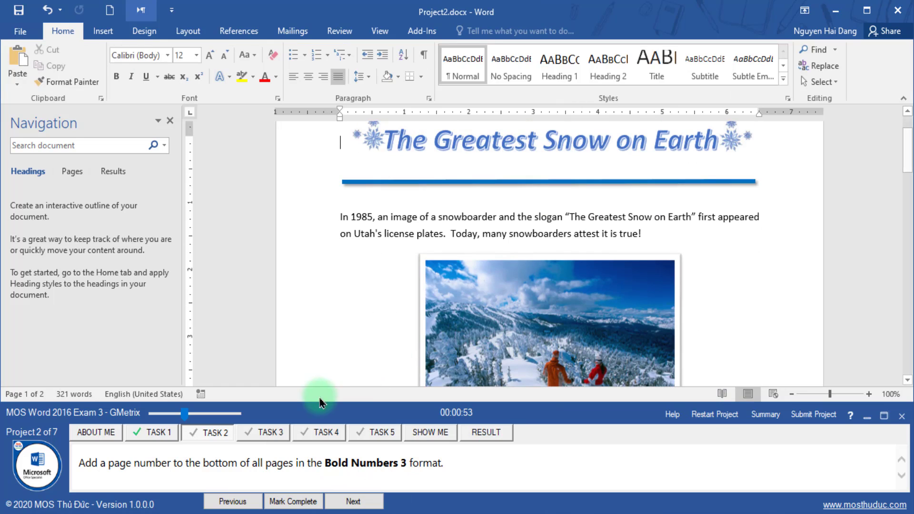
click(293, 500)
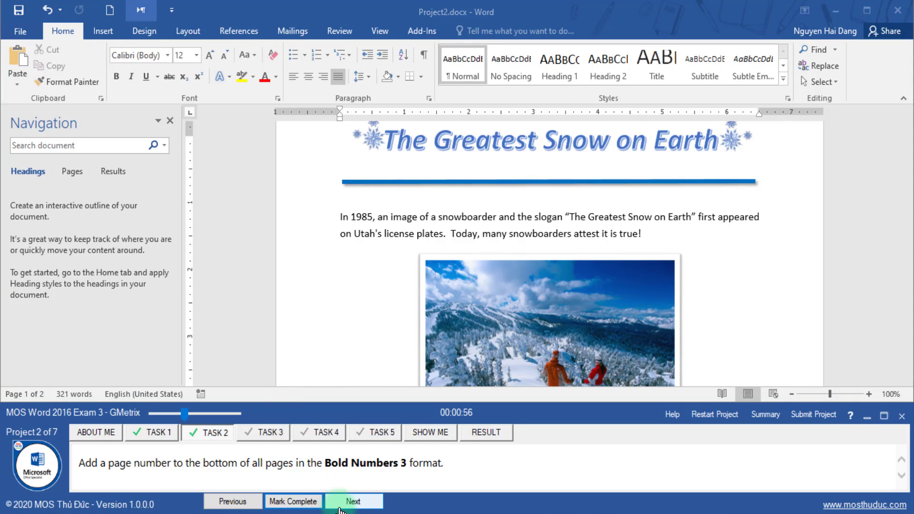
click(352, 502)
Apply the DRAFT 1 watermark from the Disclaimers section of the Watermark gallery.
mouse_move(78, 464)
mouse_down()
mouse_move(241, 468)
mouse_move(352, 456)
mouse_up()
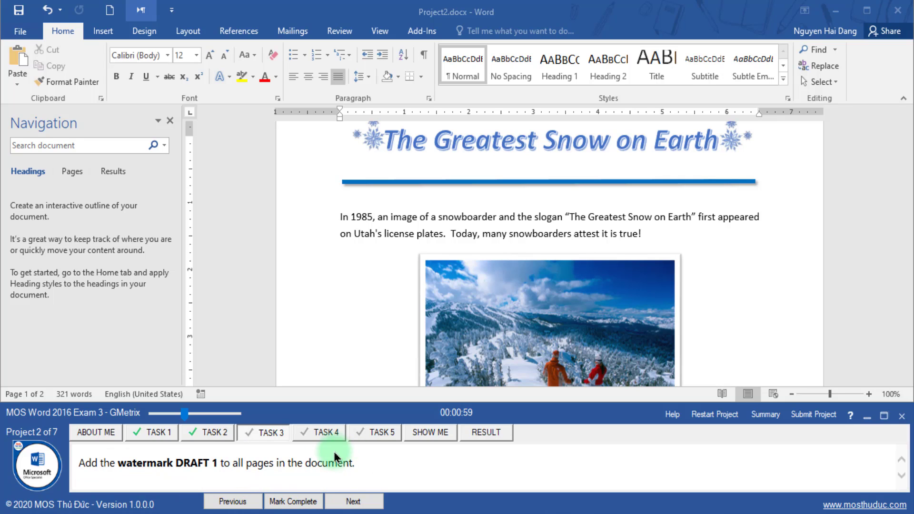
drag(198, 419, 204, 419)
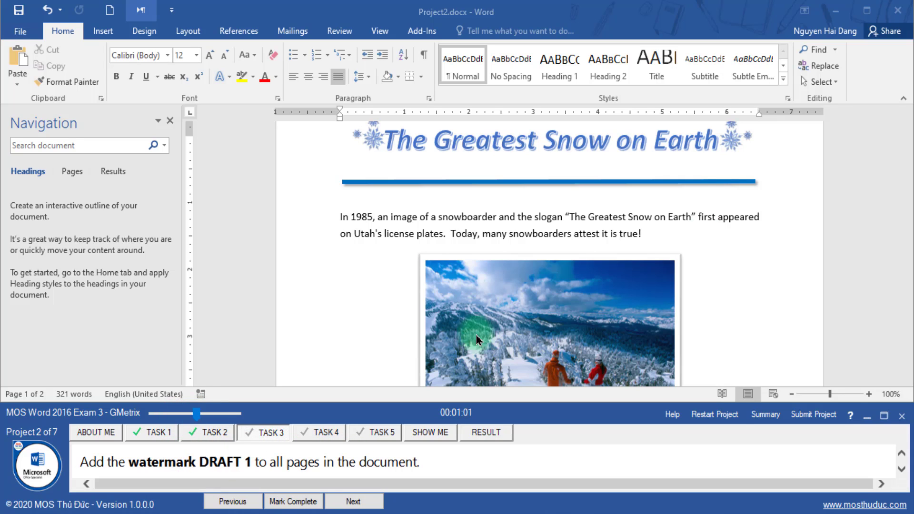
click(148, 37)
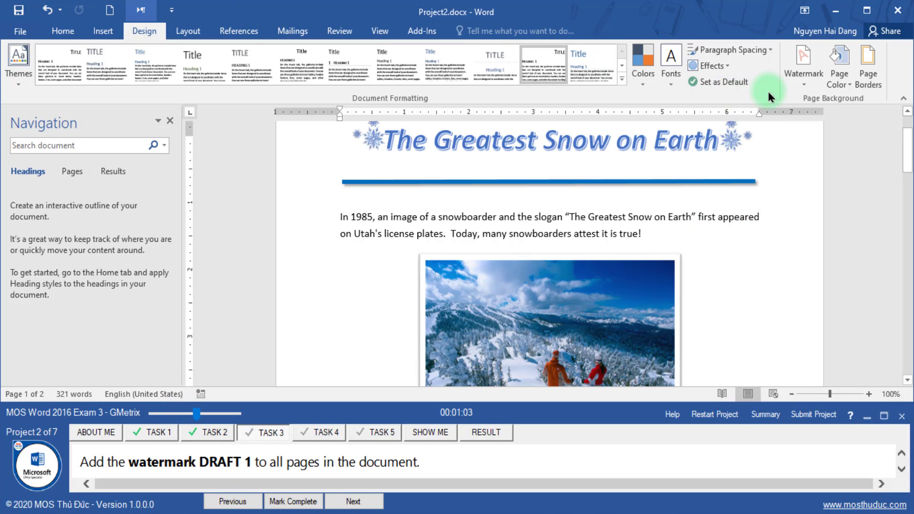
click(803, 85)
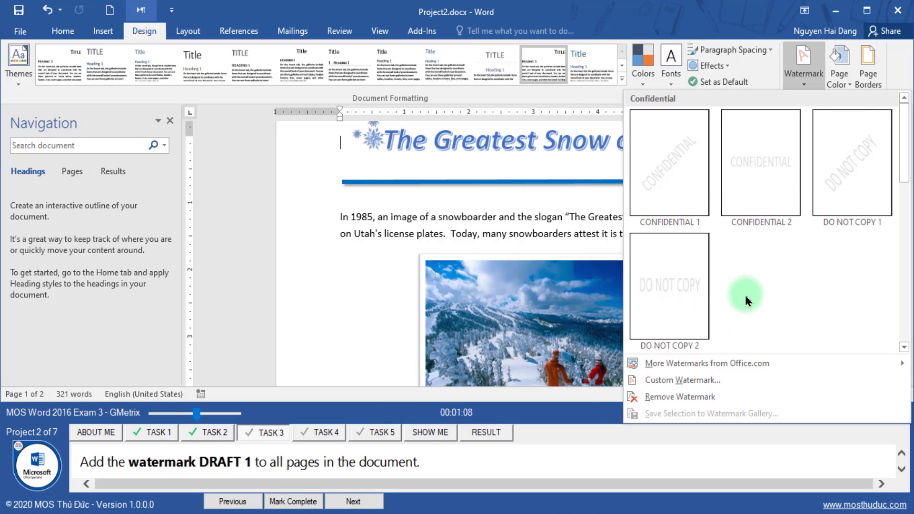
scroll(746, 295, down, 3)
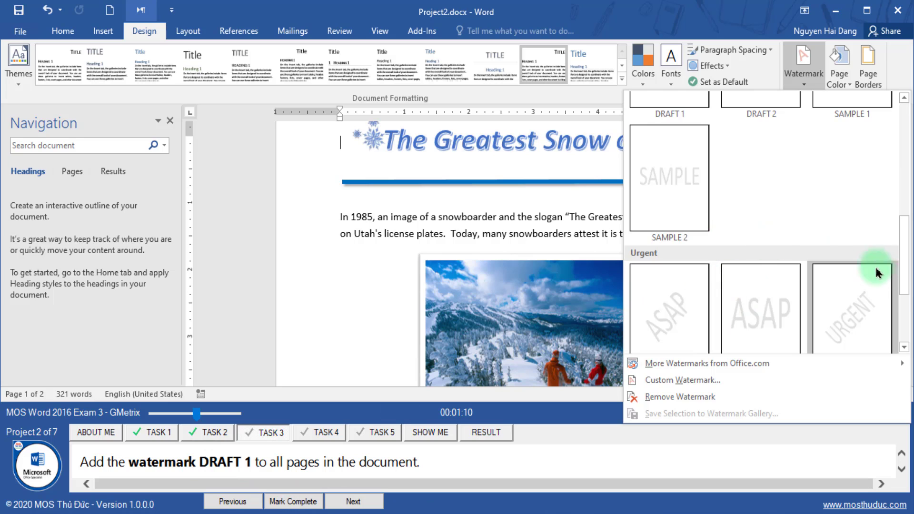
drag(903, 286, 899, 245)
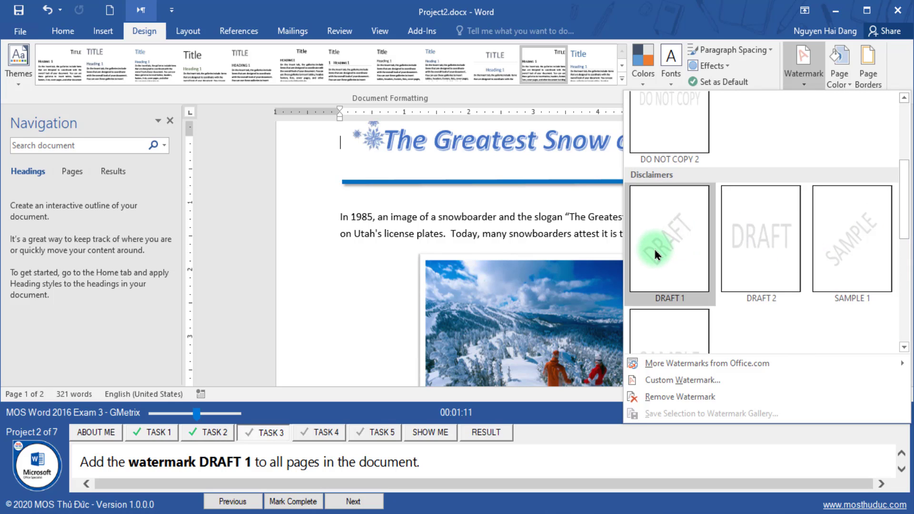
click(655, 254)
Scroll through the pages to confirm the watermark and mark the task complete.
scroll(607, 275, down, 5)
scroll(575, 241, down, 3)
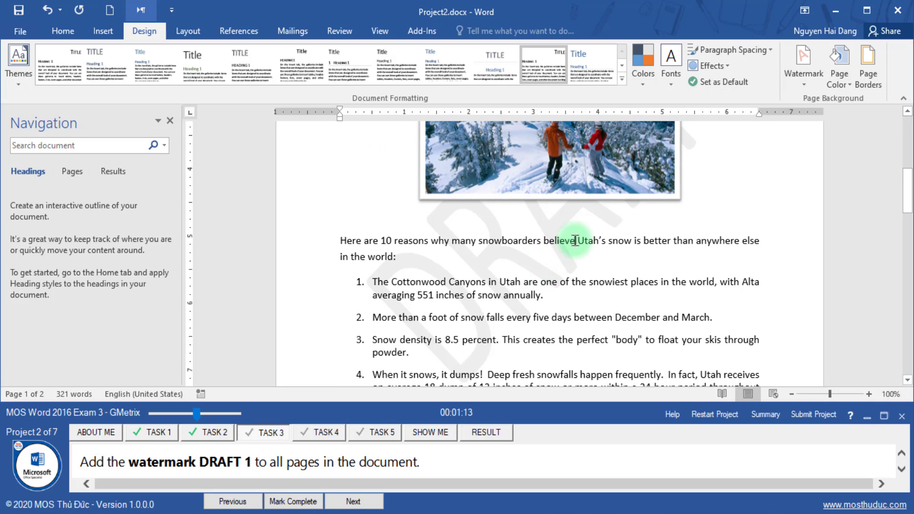
scroll(469, 305, down, 3)
scroll(456, 316, down, 5)
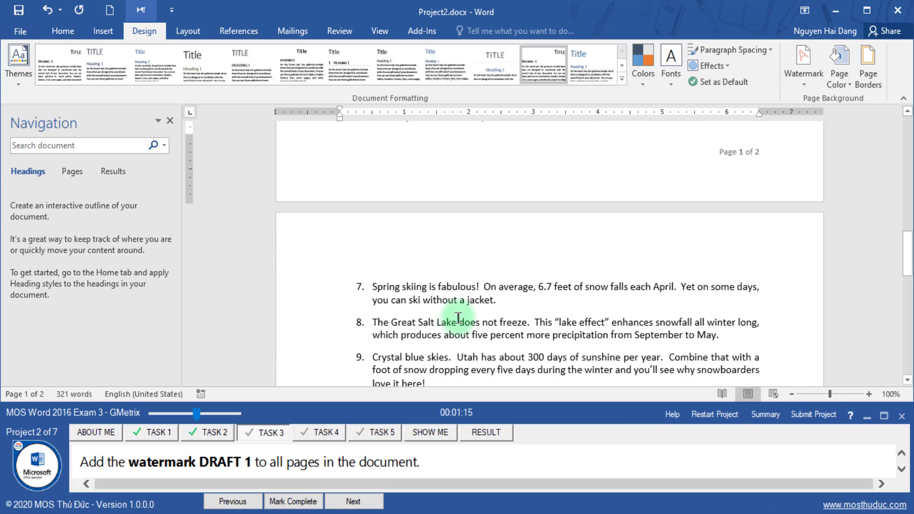
scroll(459, 318, down, 5)
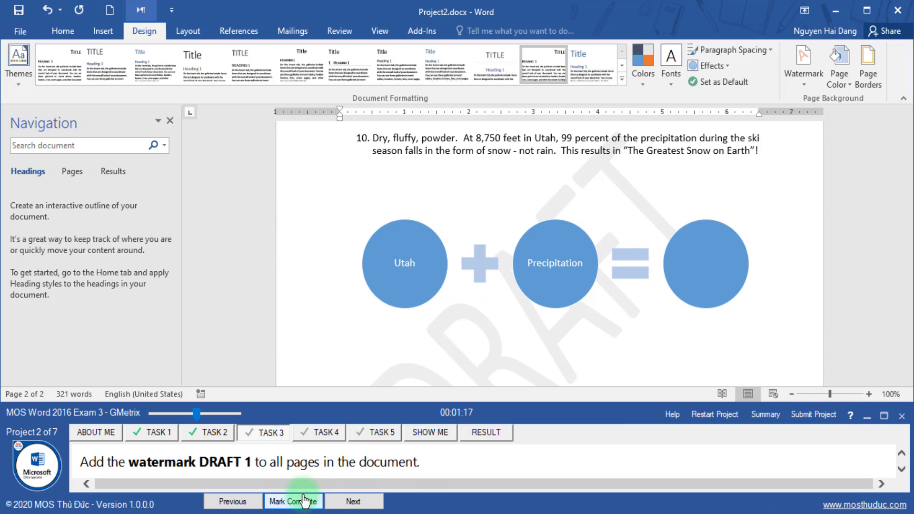
click(343, 502)
Open Find and Replace and enter snowboarder as the text to find.
click(223, 434)
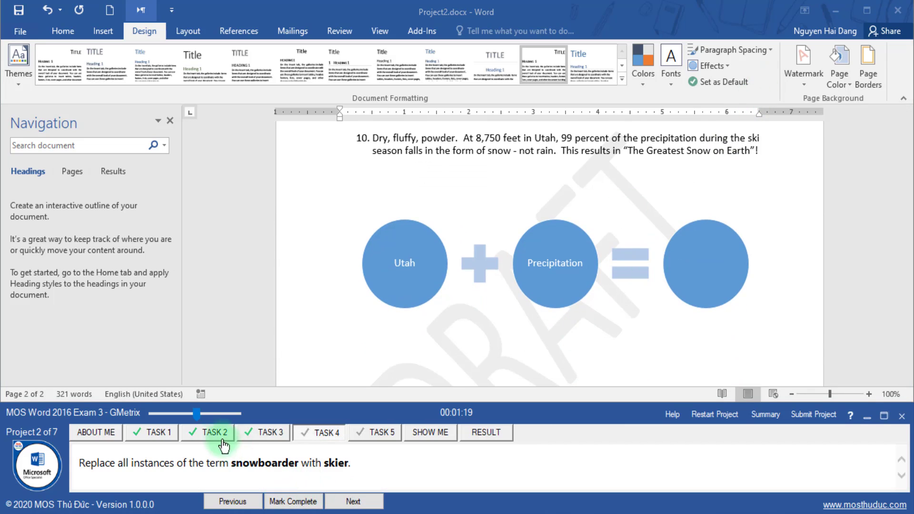
drag(201, 420, 212, 418)
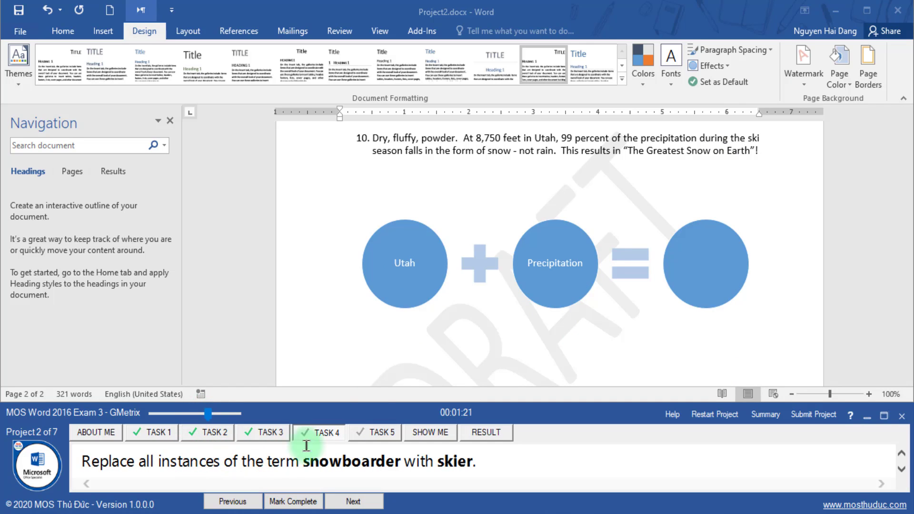
click(67, 32)
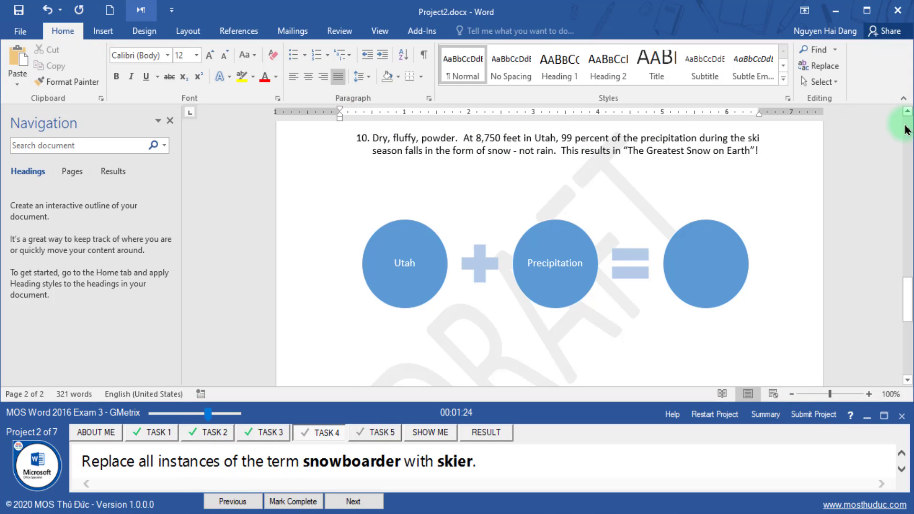
click(815, 67)
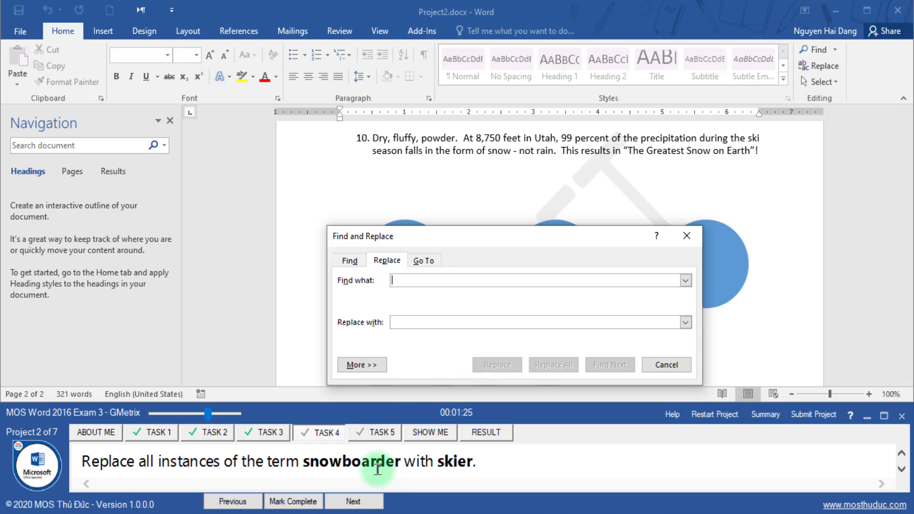
double_click(376, 461)
key(ctrl+c)
click(424, 281)
key(ctrl+v)
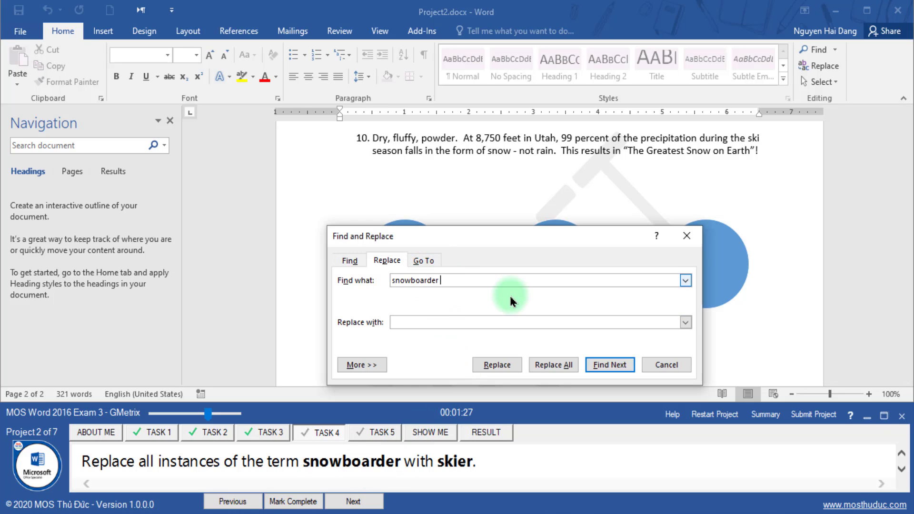
Replace all occurrences with skier and confirm the four replacements.
double_click(455, 461)
key(ctrl+c)
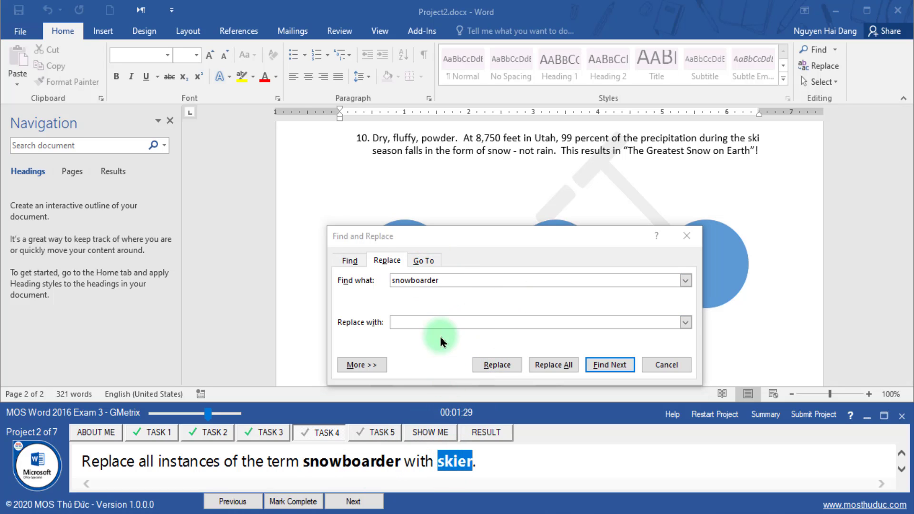
click(426, 320)
key(ctrl+v)
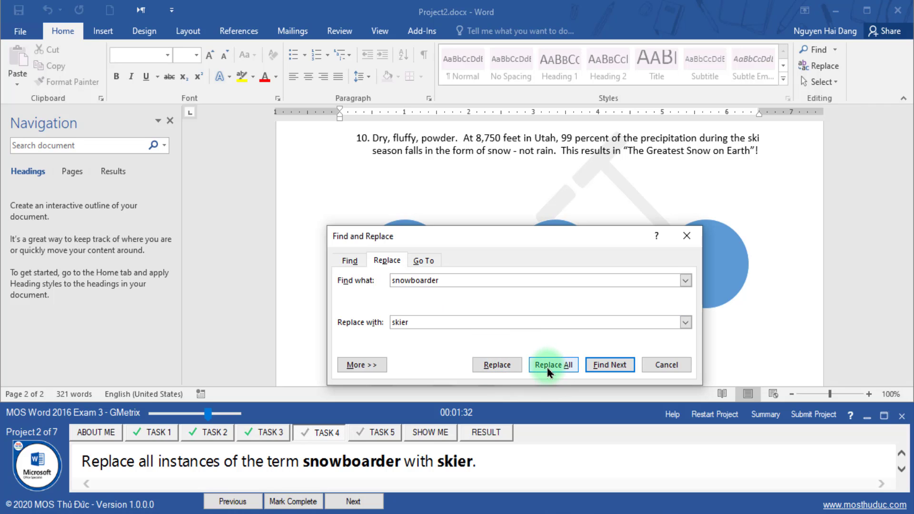
click(551, 368)
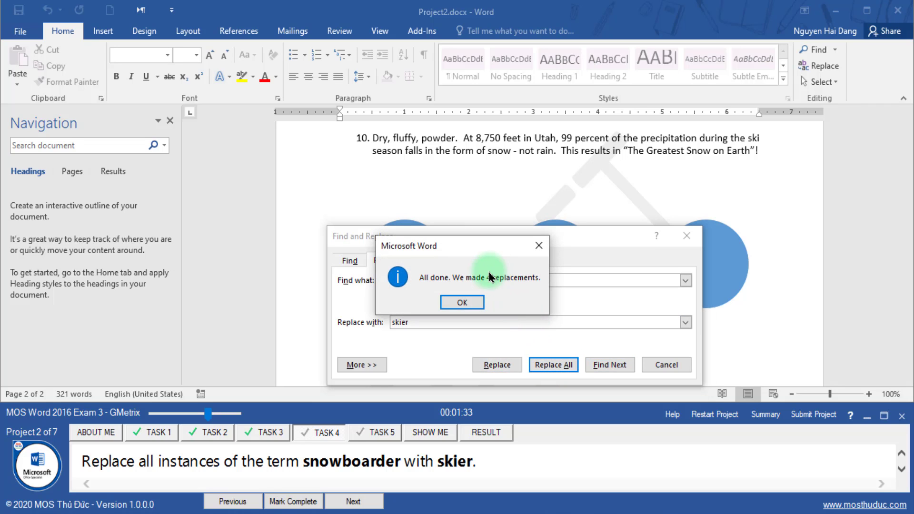
click(480, 299)
Close the dialog, mark the replacement task complete, and advance to the SmartArt task.
click(610, 365)
click(666, 365)
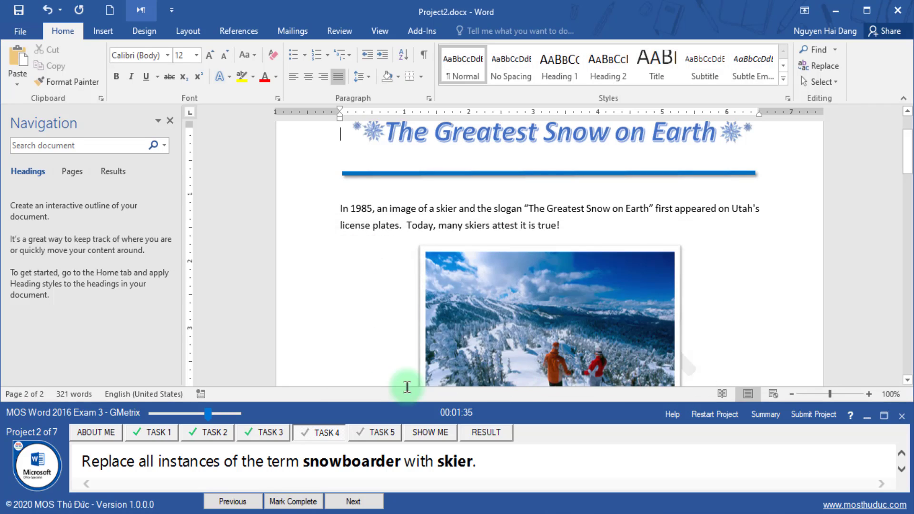
click(325, 445)
click(307, 502)
click(353, 501)
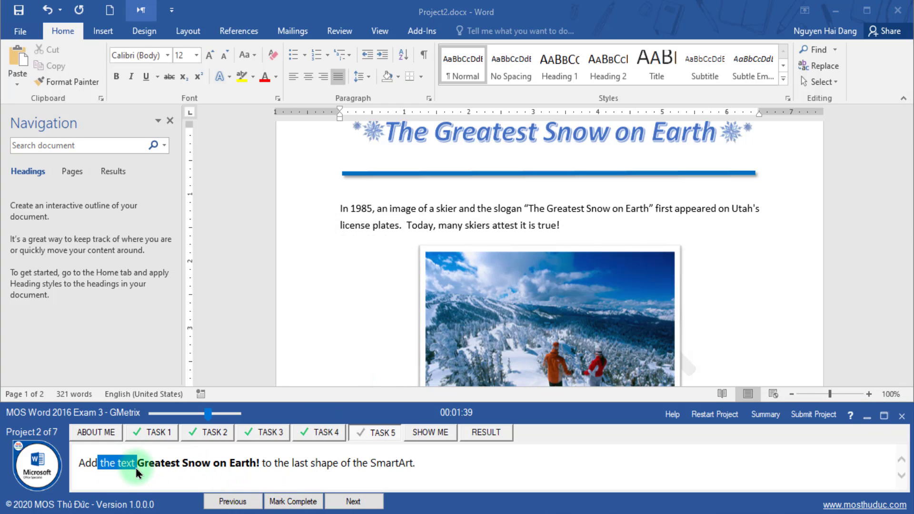
Type 'Greatest Snow on Earth!' into the last circle of the page 2 SmartArt equation.
drag(137, 463, 262, 463)
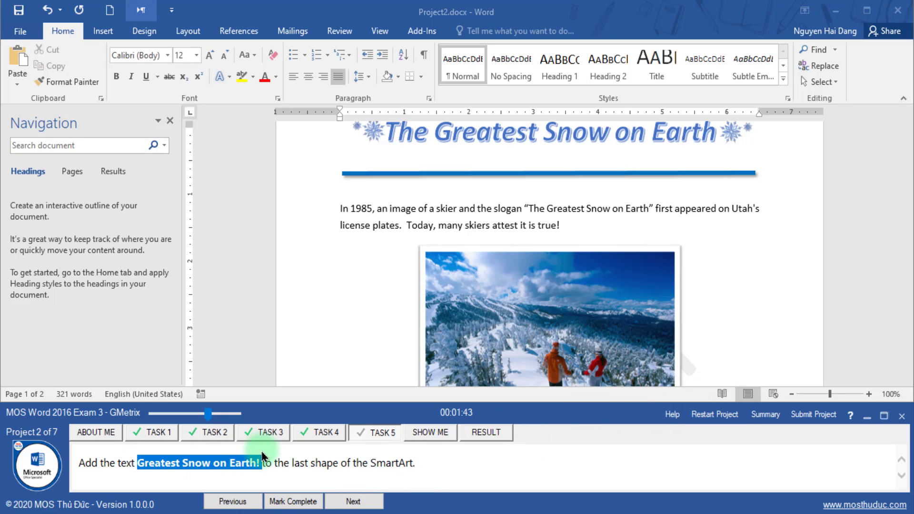
double_click(324, 463)
click(72, 171)
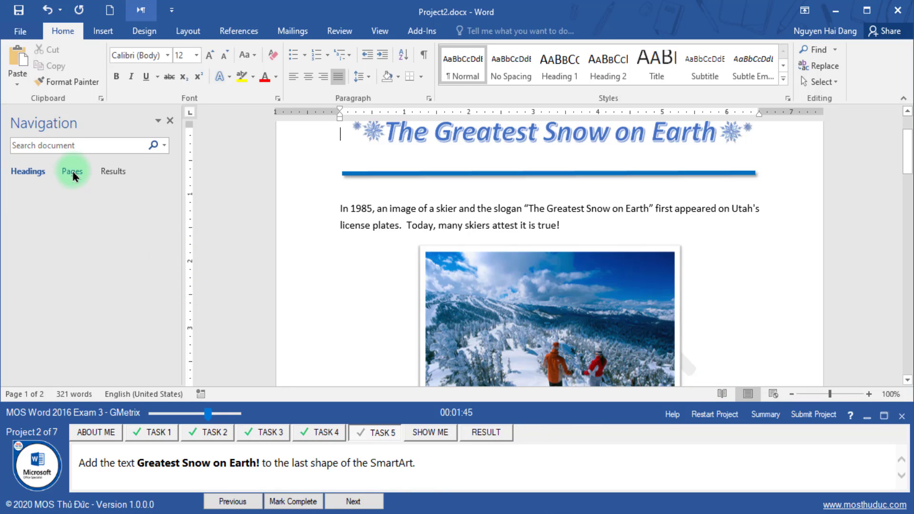
scroll(83, 269, down, 3)
click(83, 270)
click(616, 360)
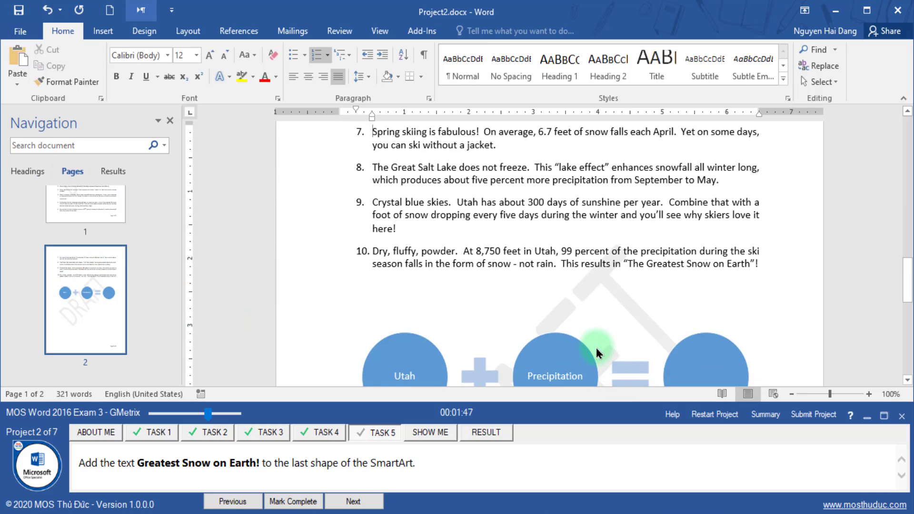
click(299, 238)
click(284, 224)
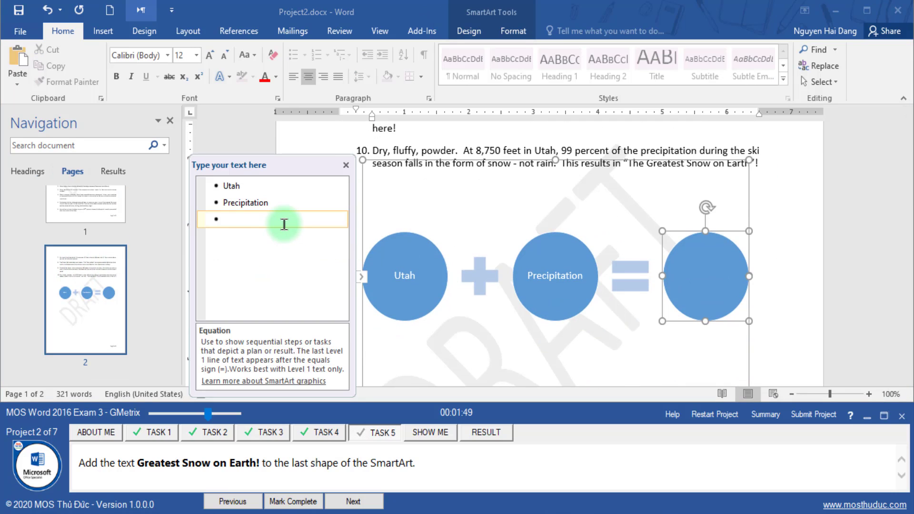
text(Greatest Snow on Earth!)
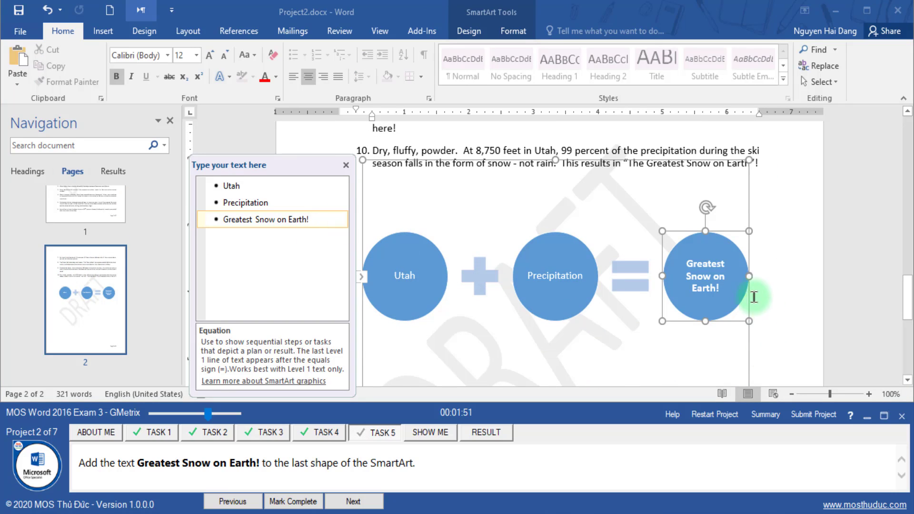
click(751, 275)
Mark the task complete, submit the project, and close without saving.
click(305, 503)
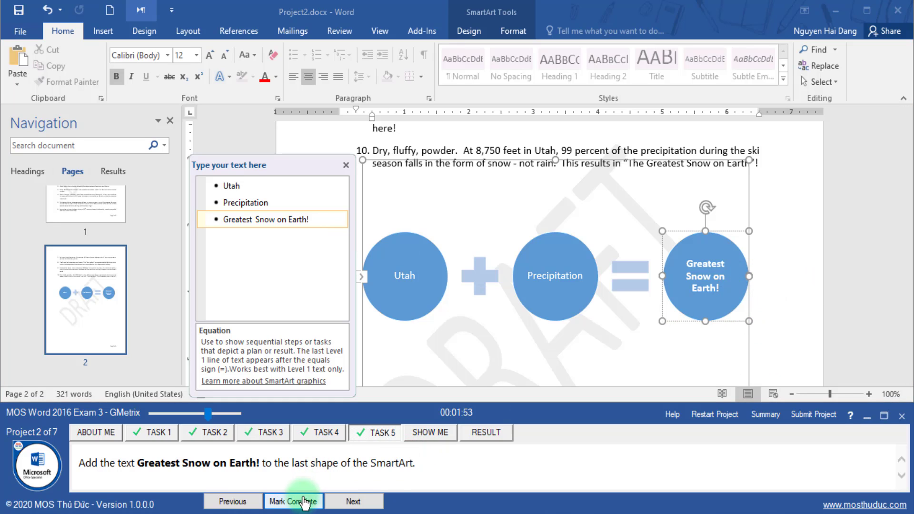
click(831, 419)
click(577, 342)
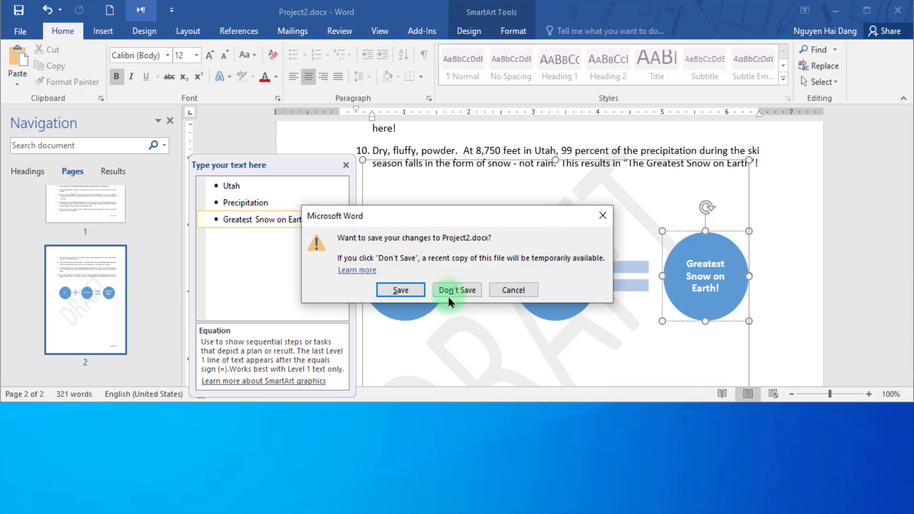
click(400, 290)
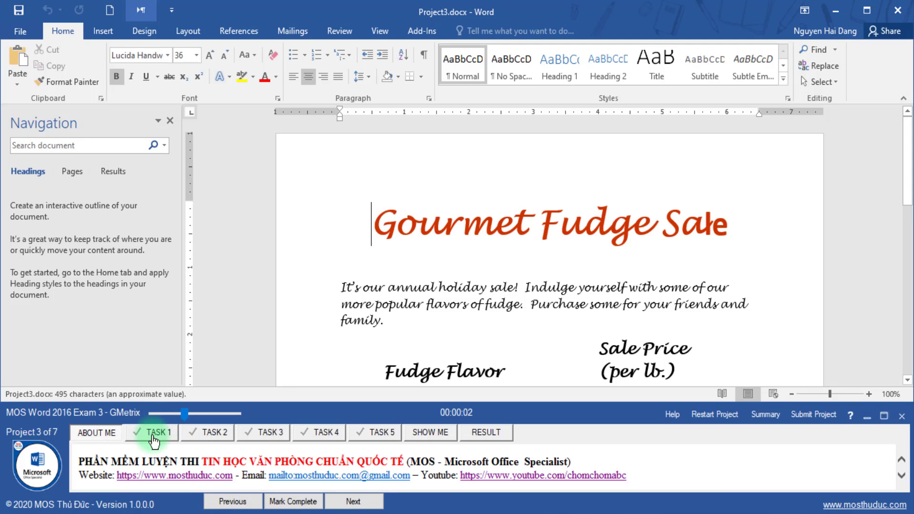
Open AutoCorrect Options from Word's Proofing settings.
click(153, 436)
drag(101, 463, 125, 463)
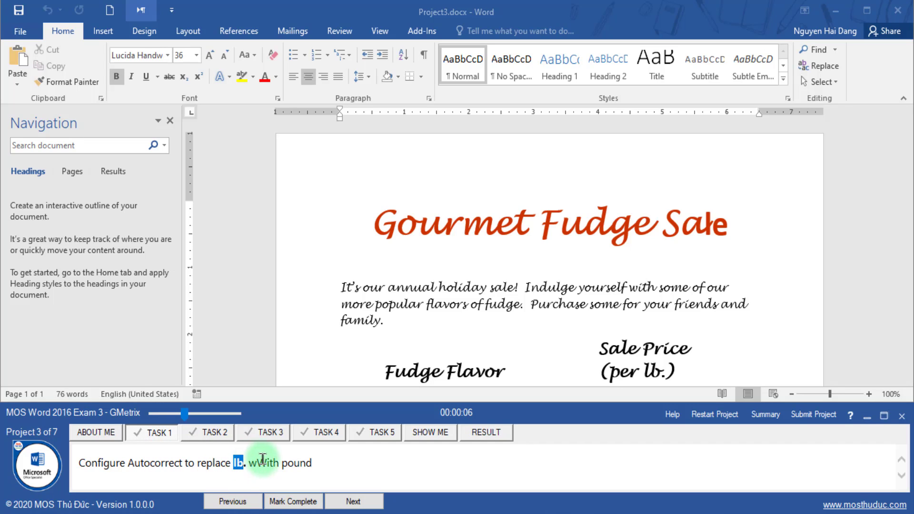
click(20, 30)
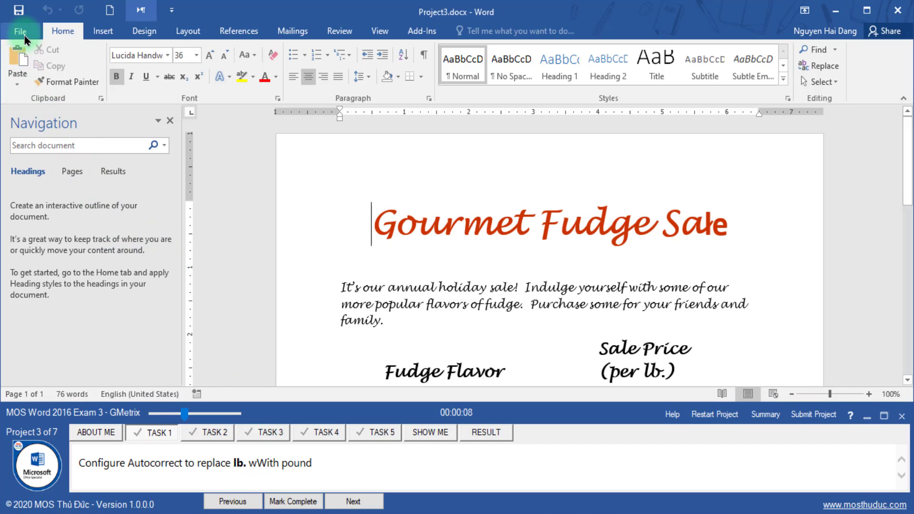
click(40, 351)
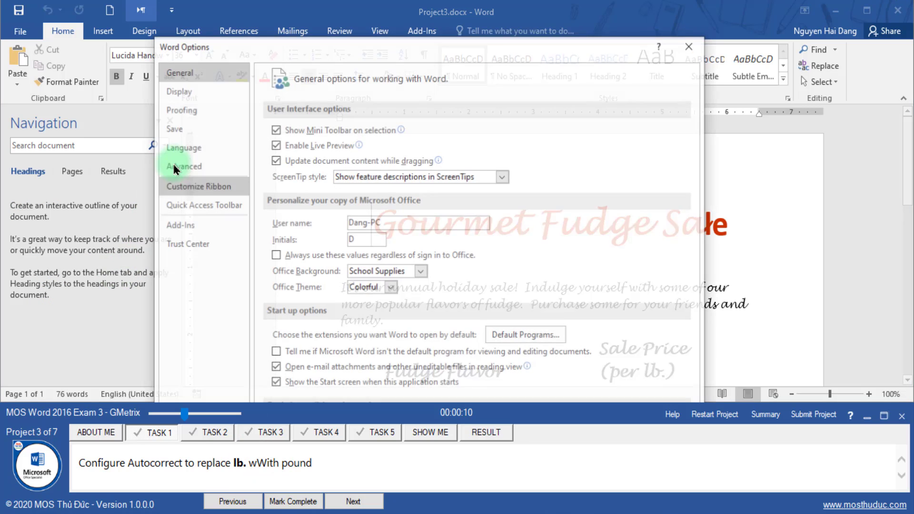
click(187, 110)
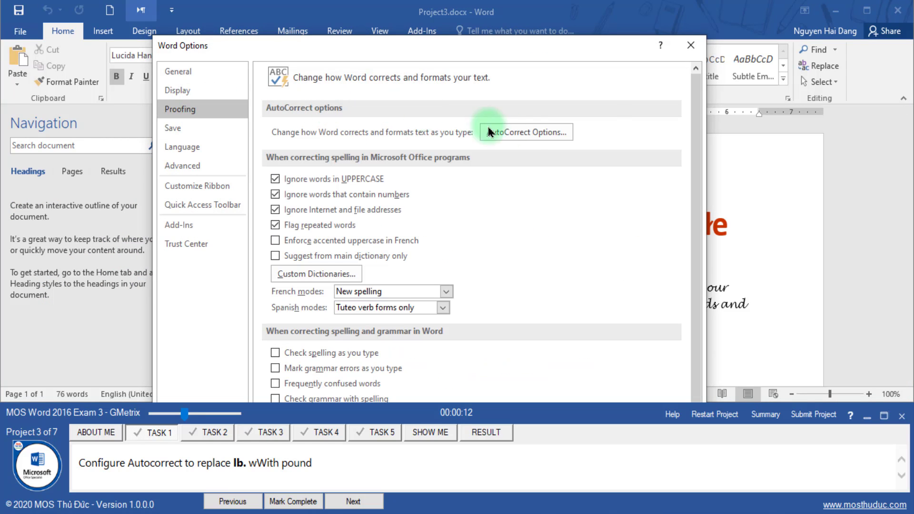
click(524, 132)
Add an AutoCorrect entry replacing lb. with pound and close the options.
text(i)
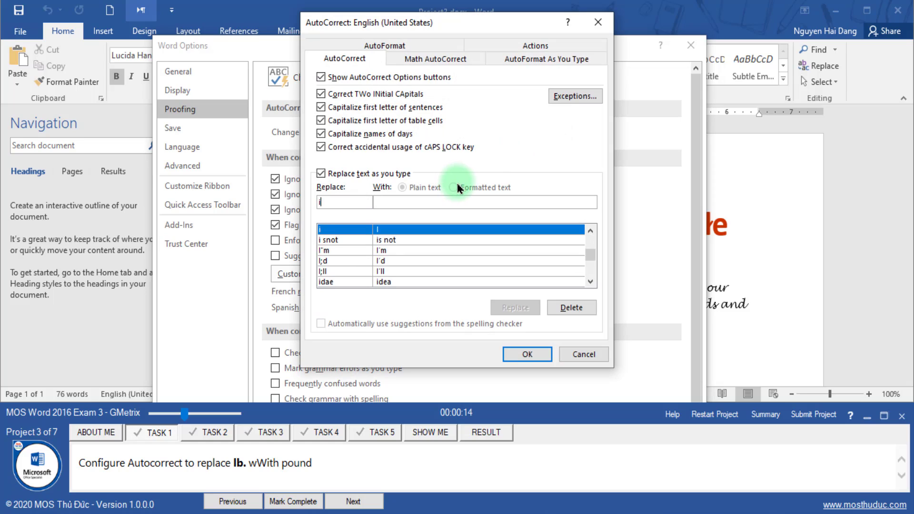
text(b.)
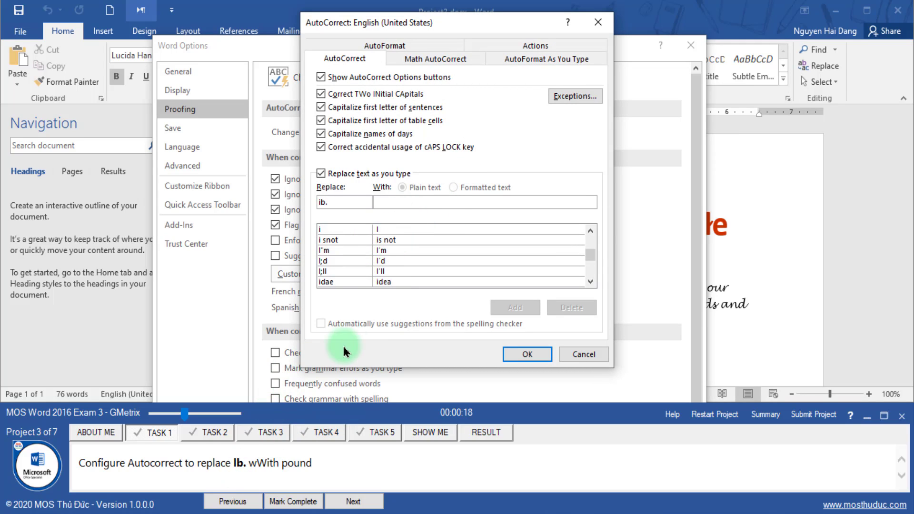
key(BackSpace)
key(BackSpace)
key(BackSpace)
text(lb)
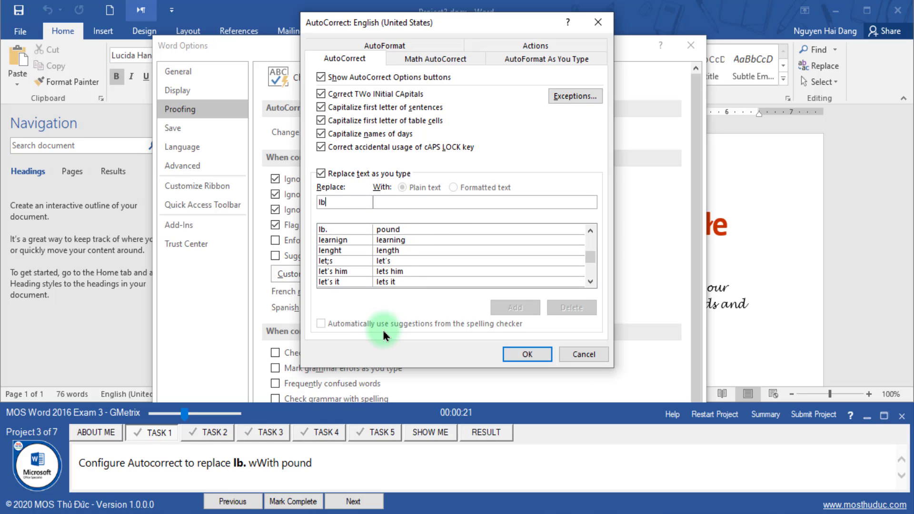
text(.)
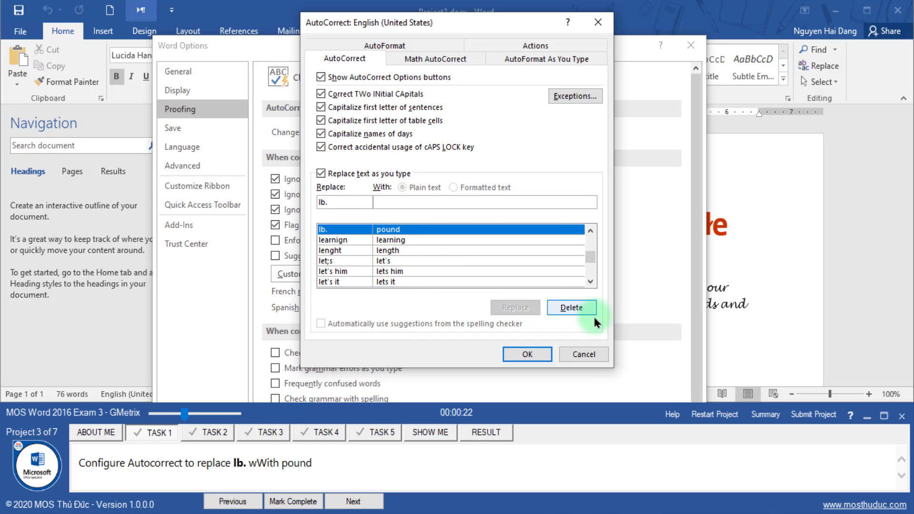
click(591, 315)
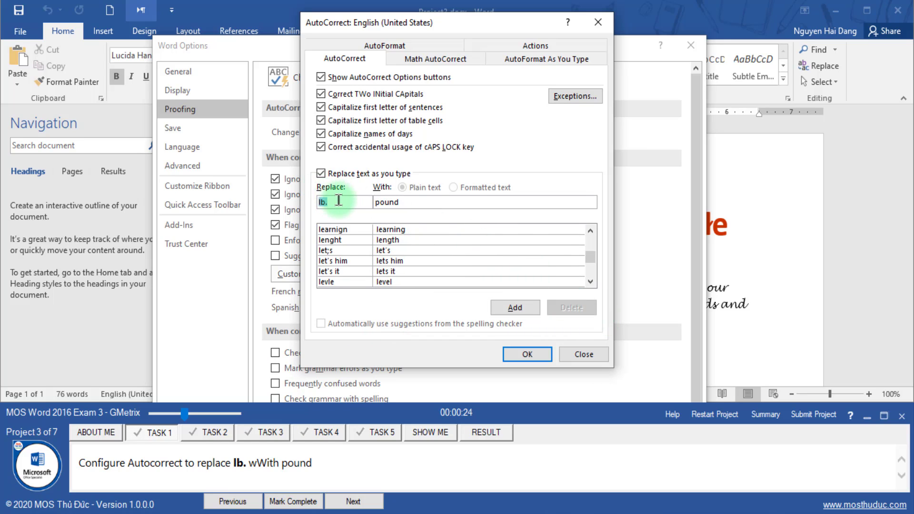
click(515, 308)
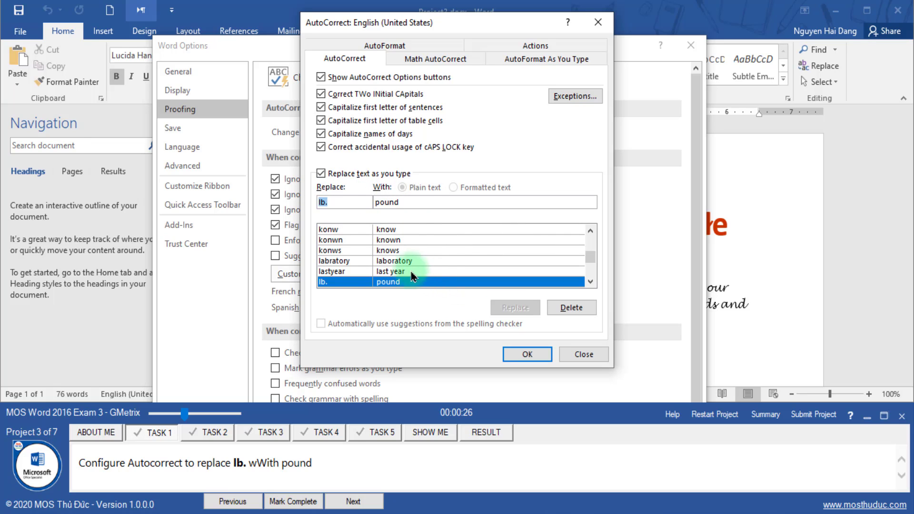
click(527, 354)
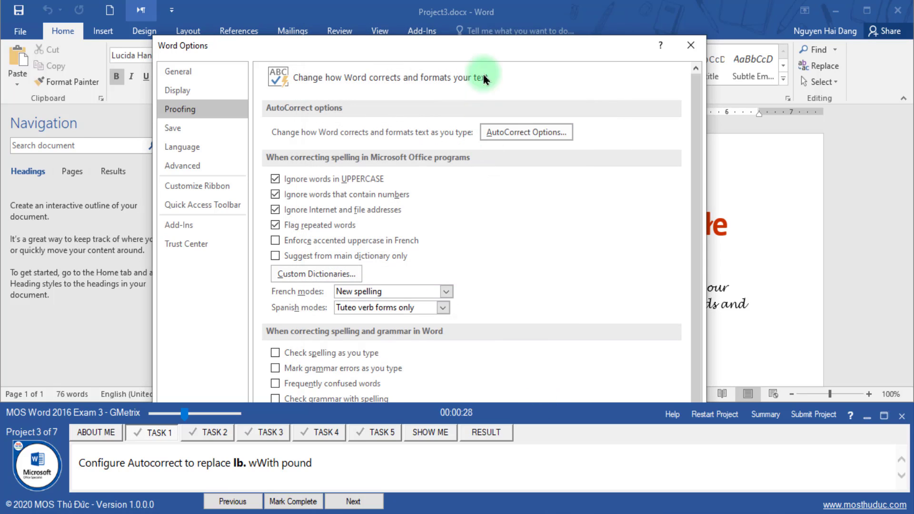
drag(463, 51, 465, 61)
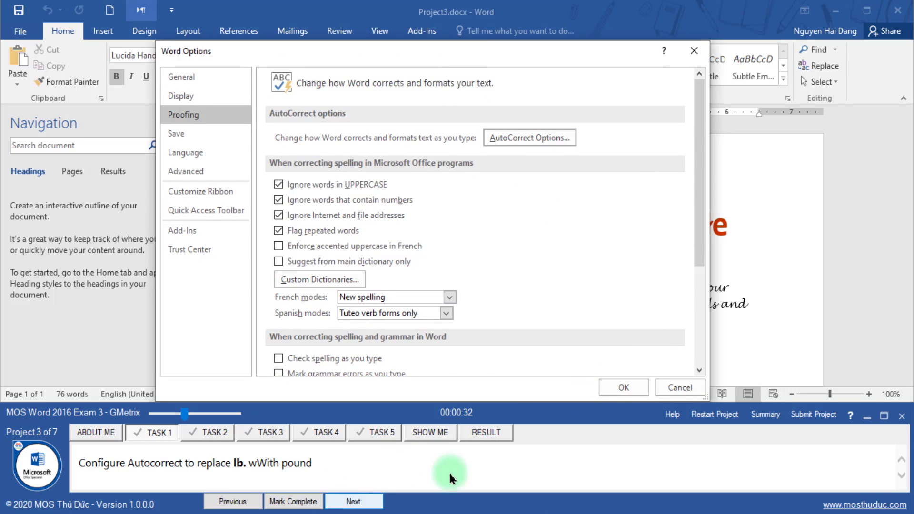
click(621, 387)
Mark the AutoCorrect task complete and advance to Task 2.
click(301, 501)
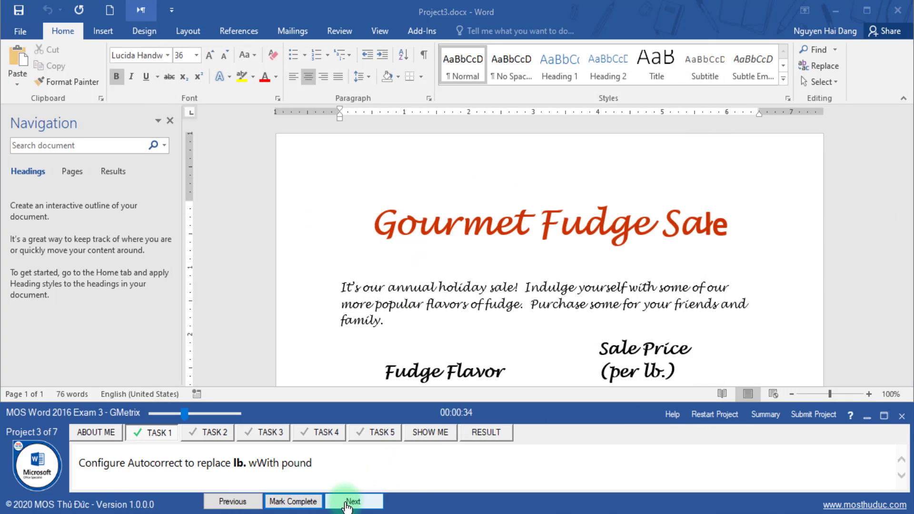
click(348, 503)
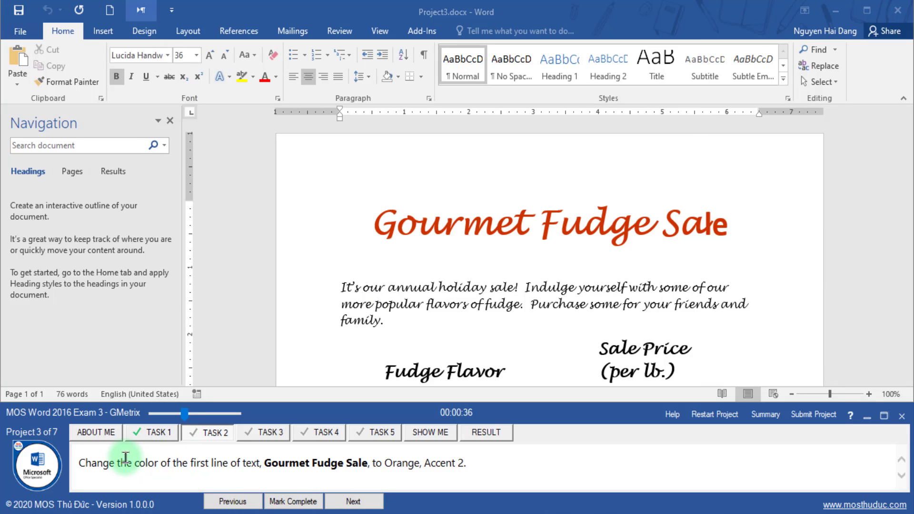
drag(118, 462, 182, 463)
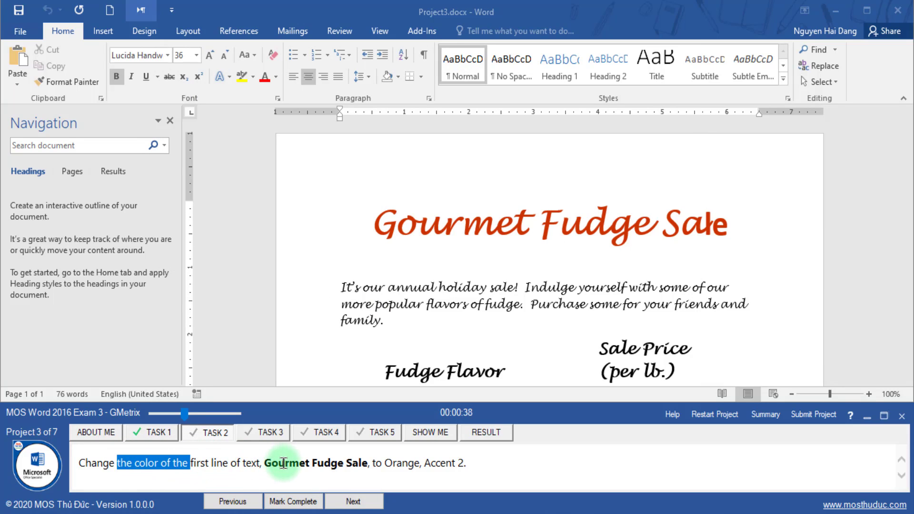
Find the Gourmet Fudge Sale title, colour it Orange, Accent 2, and mark the task complete.
drag(265, 464, 367, 461)
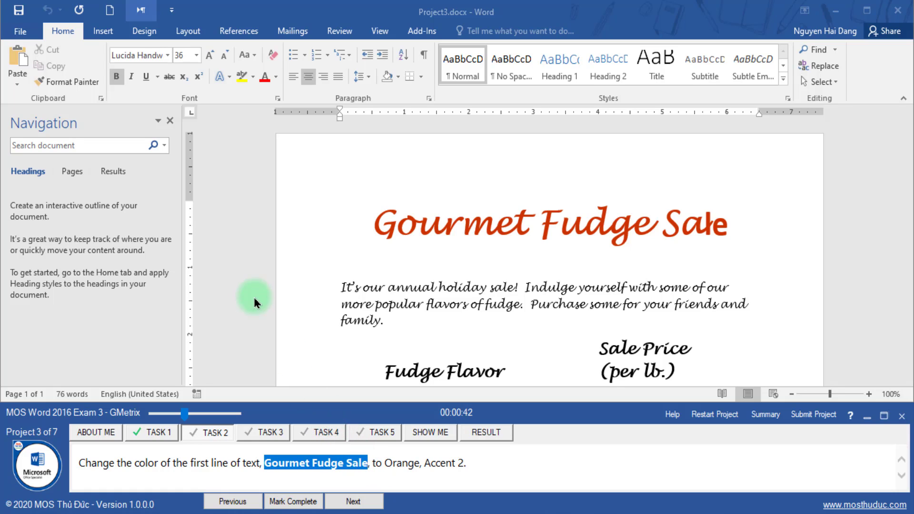
click(103, 144)
text(Gourmet Fudge Sale)
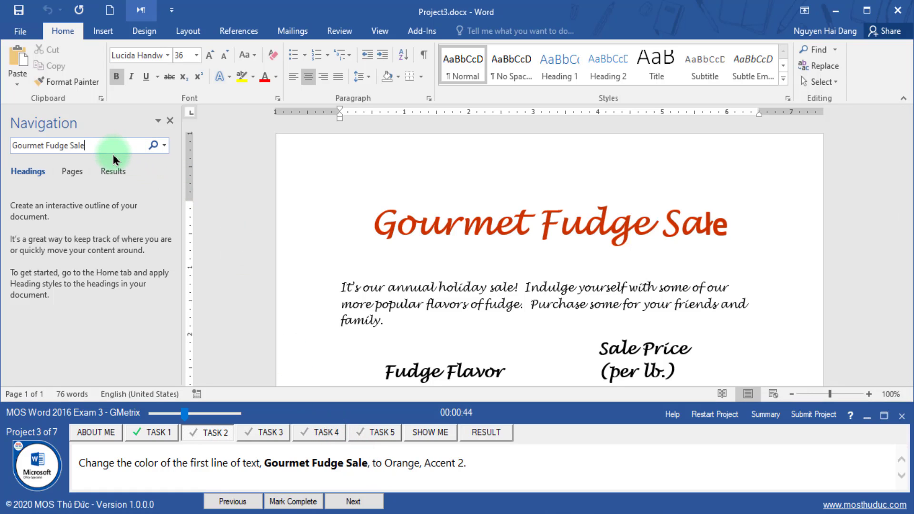
click(114, 186)
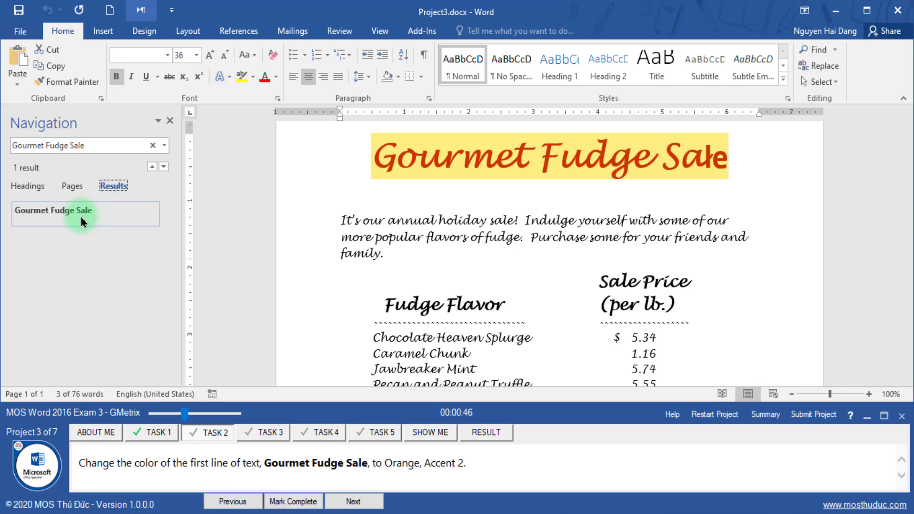
click(52, 211)
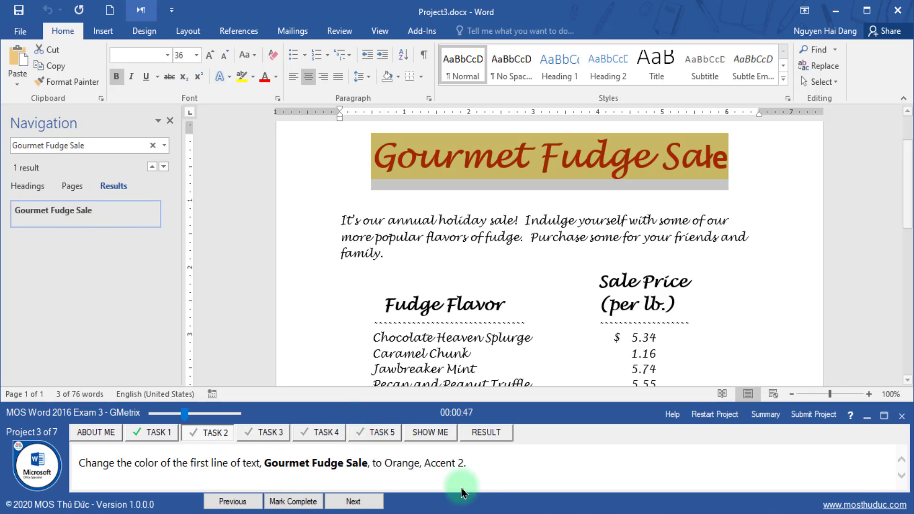
click(276, 76)
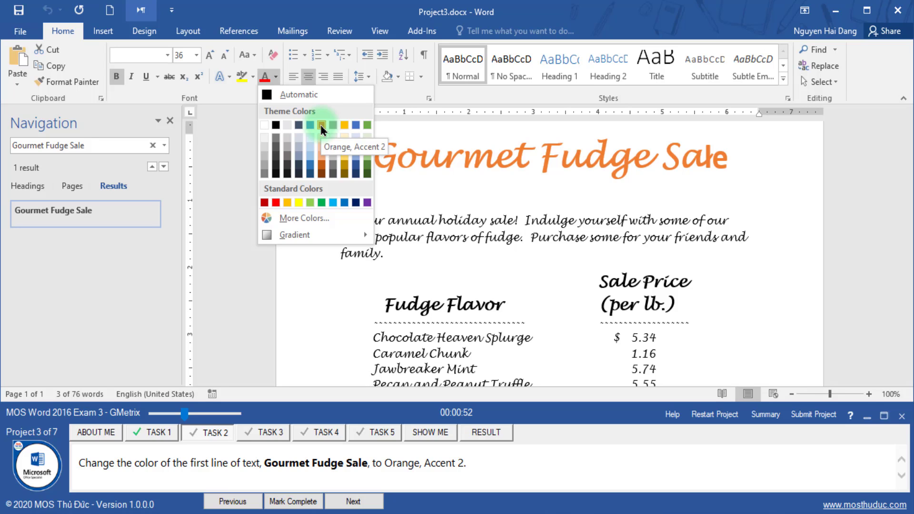
click(322, 125)
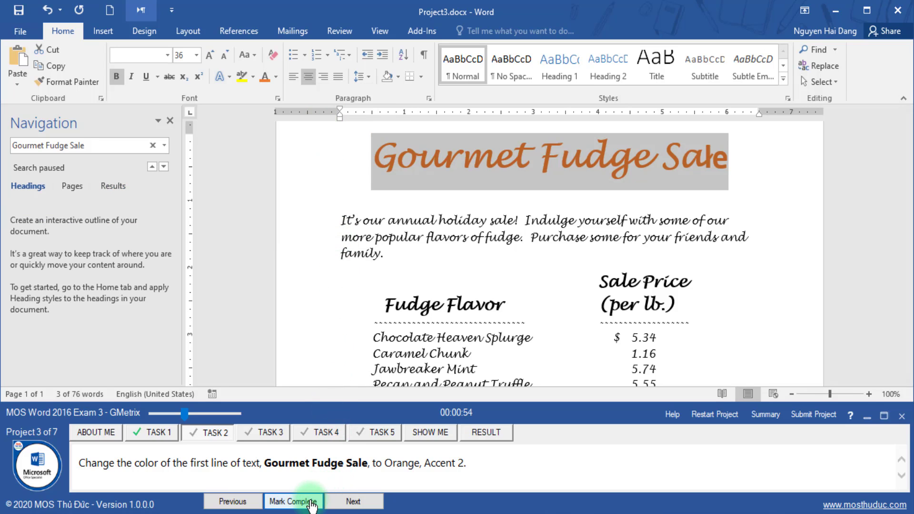
click(312, 502)
click(353, 502)
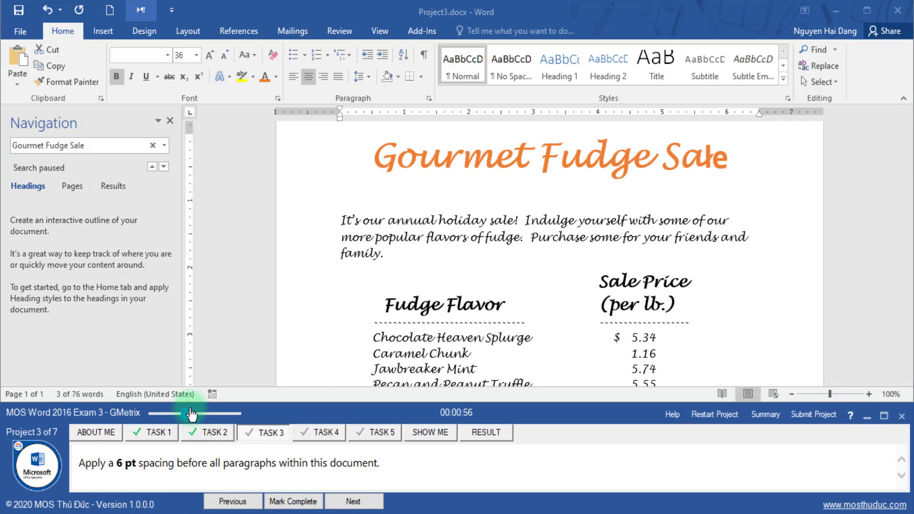
Review the 6 pt spacing requirement and scroll through the flyer's paragraphs.
click(199, 414)
drag(119, 468, 315, 477)
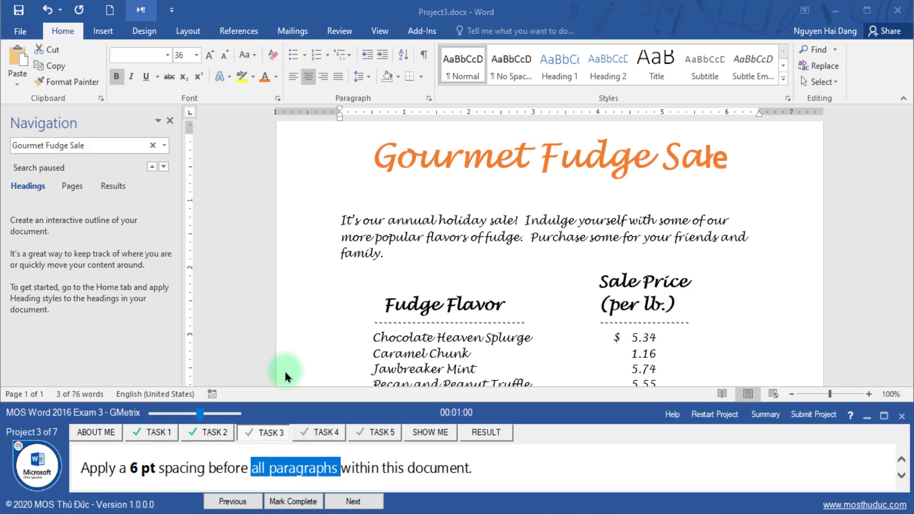
click(276, 327)
key(ctrl+a)
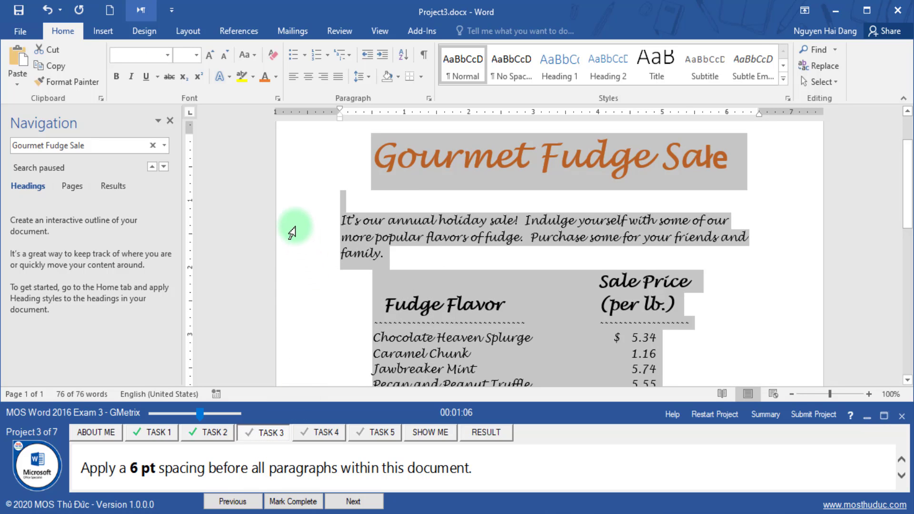
click(292, 223)
scroll(288, 237, down, 3)
scroll(288, 237, down, 3)
scroll(288, 237, down, 2)
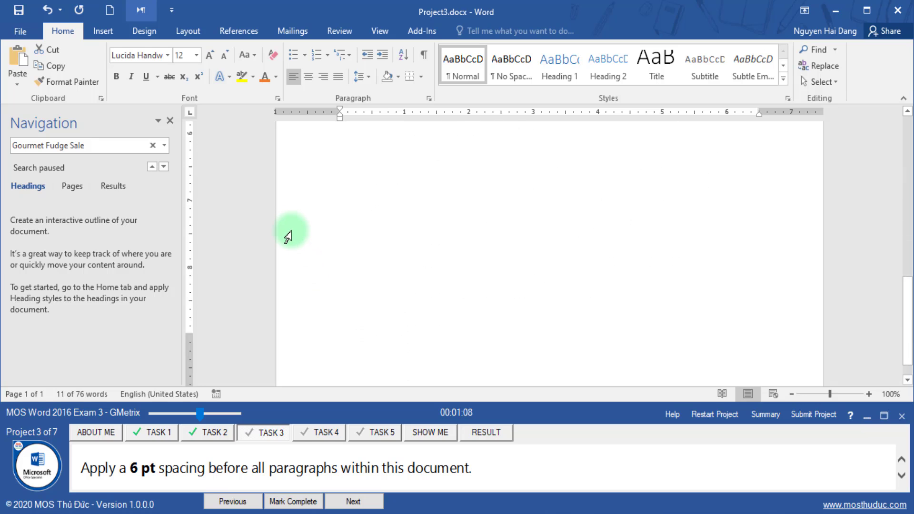
scroll(288, 237, up, 3)
scroll(288, 267, up, 2)
Give the paragraphs below the title 6 pt spacing before and mark the task complete.
drag(288, 284, 260, 204)
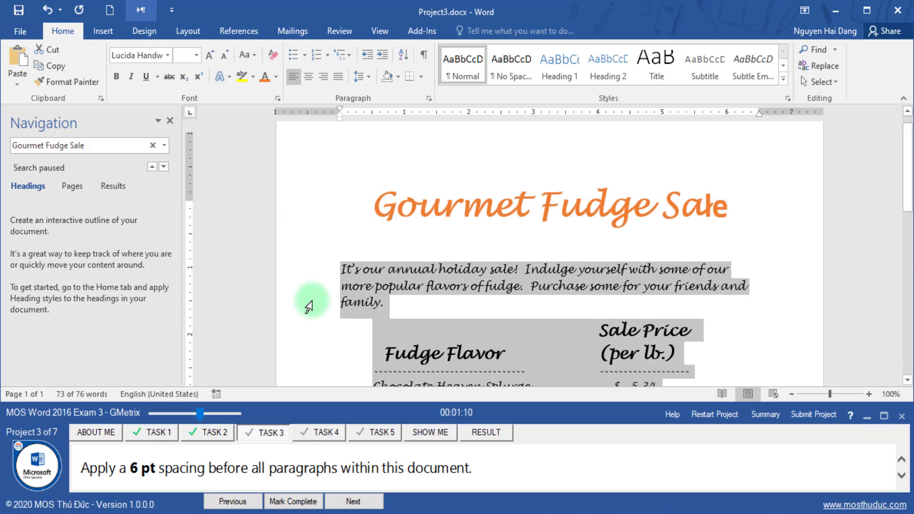
click(429, 98)
text(6)
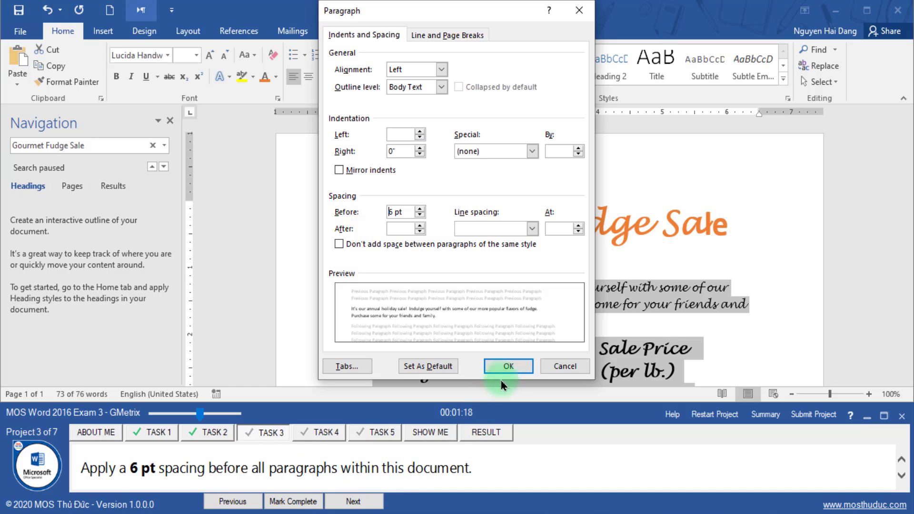
click(509, 366)
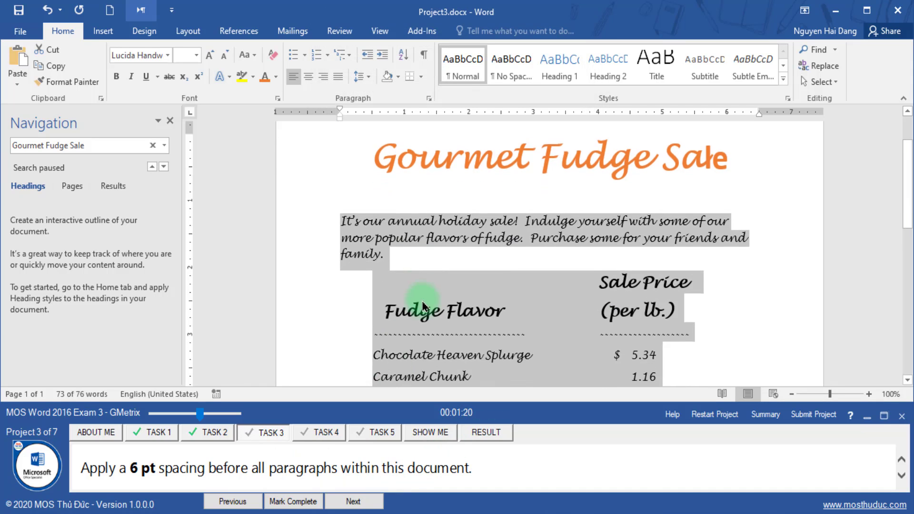
click(293, 502)
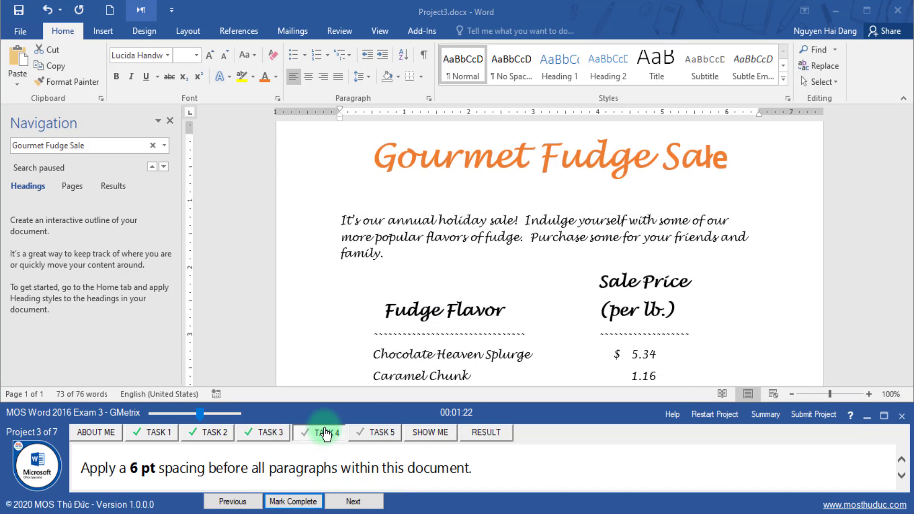
Review the highlighting task and scroll down to the flyer's last sentence.
click(325, 433)
drag(114, 463, 170, 463)
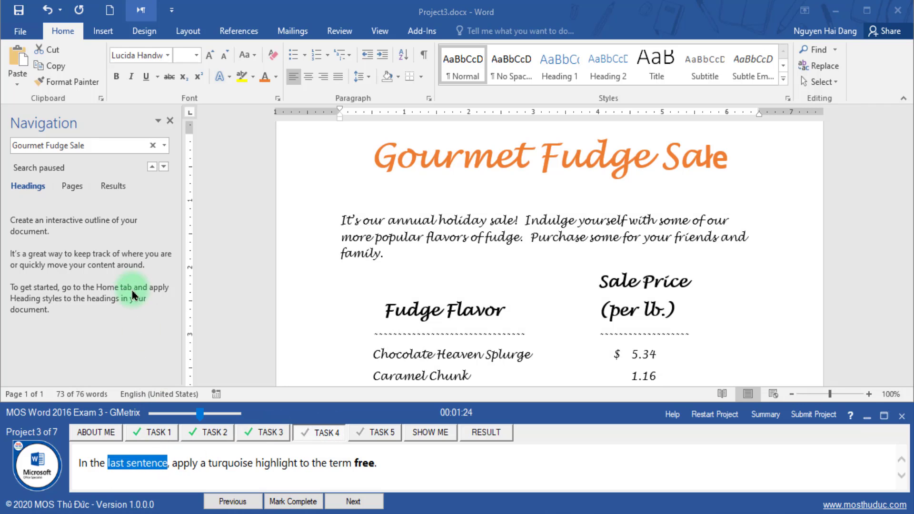
click(72, 187)
click(88, 240)
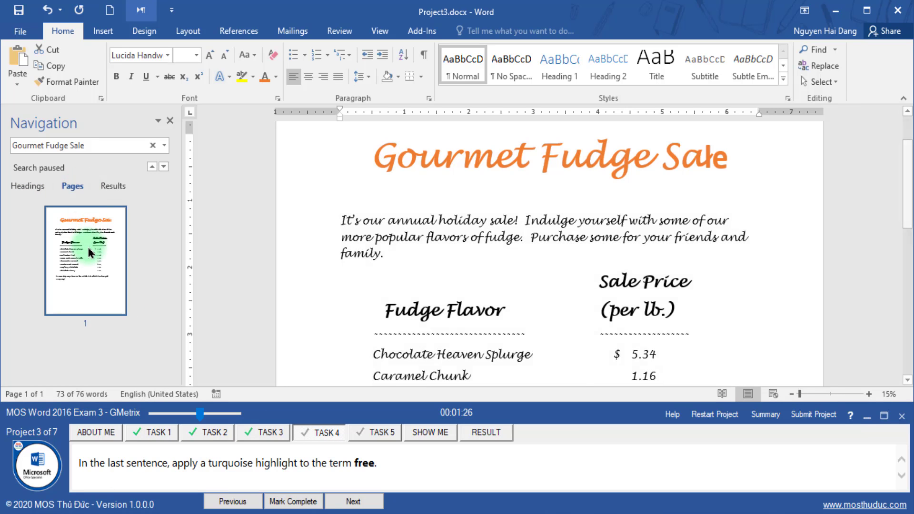
scroll(388, 302, down, 2)
scroll(381, 303, down, 5)
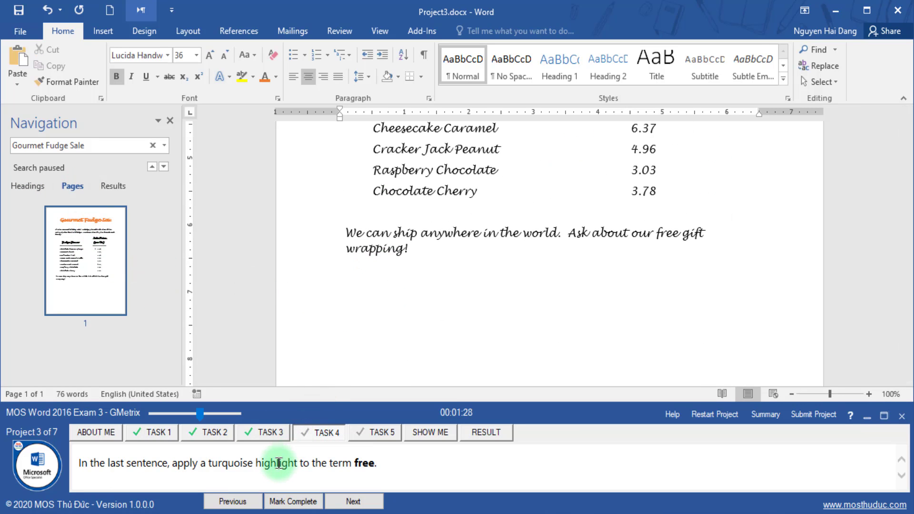
drag(258, 464, 210, 464)
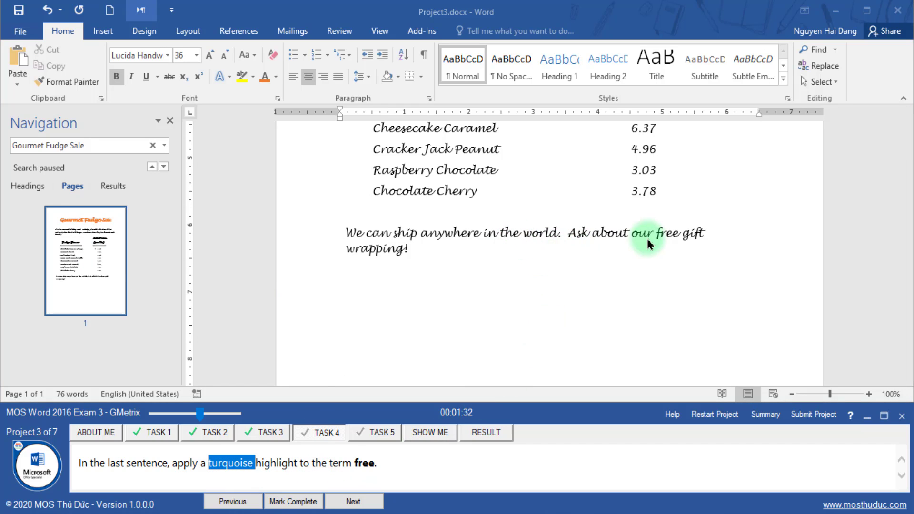
Highlight the word free in Turquoise and mark the task complete.
click(666, 238)
double_click(666, 238)
click(665, 238)
click(666, 238)
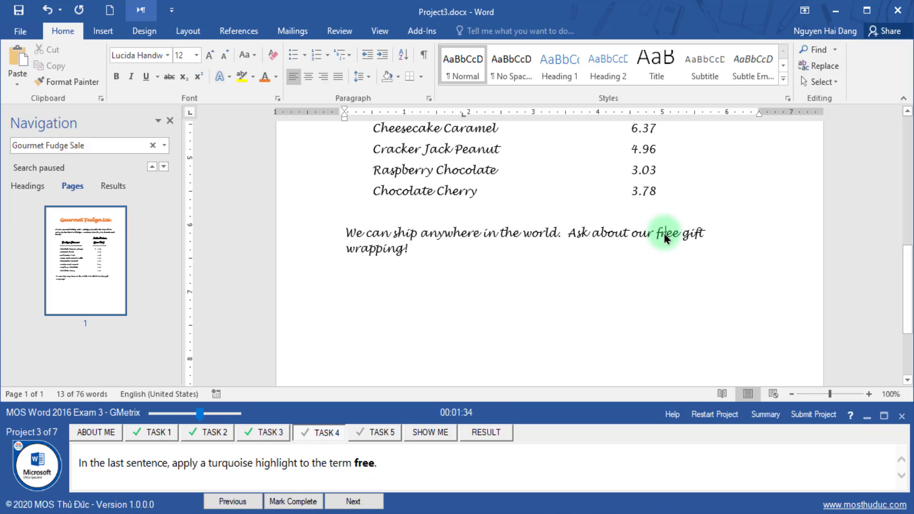
double_click(665, 238)
click(730, 213)
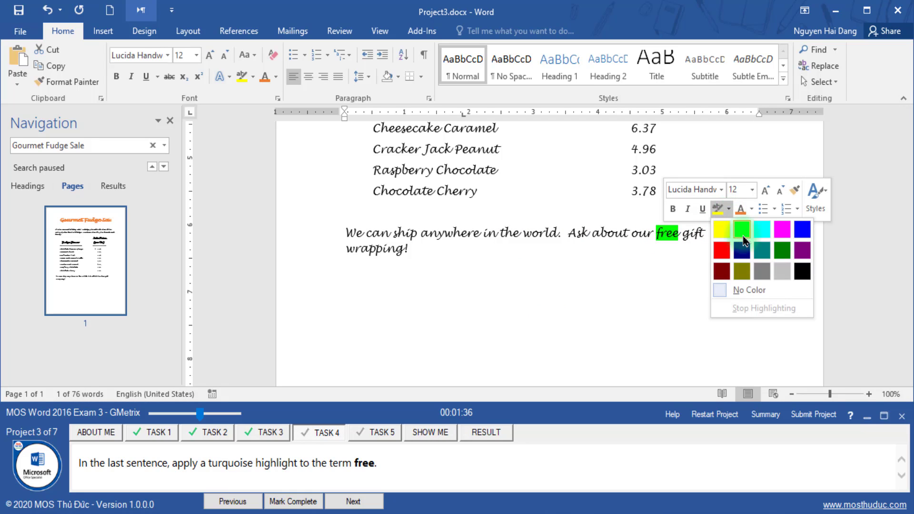
click(762, 235)
click(642, 285)
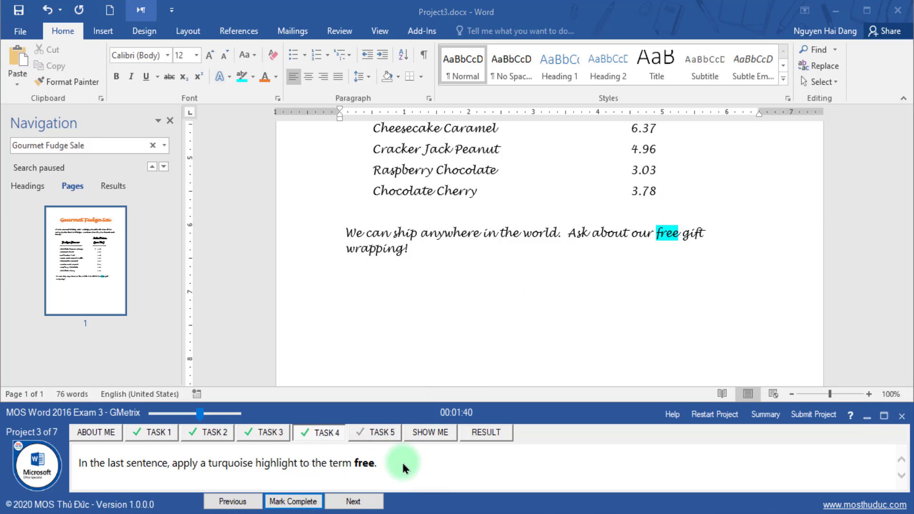
click(355, 501)
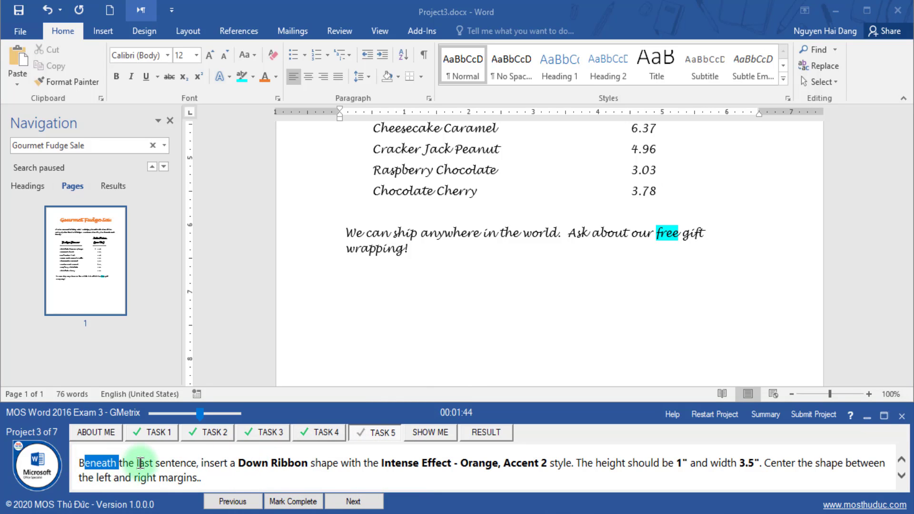
Draw a Down Ribbon shape below the last sentence and apply Intense Effect - Orange, Accent 2.
click(88, 281)
scroll(324, 307, down, 2)
scroll(362, 312, down, 5)
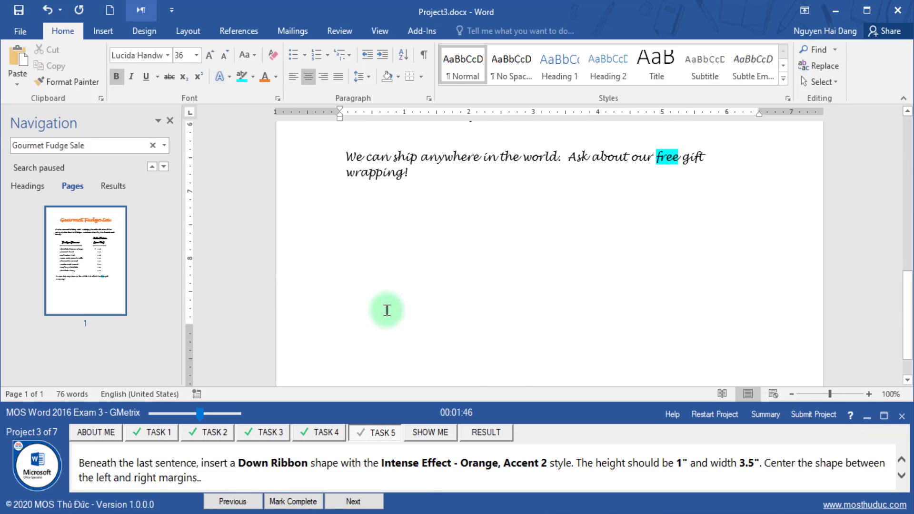
click(483, 178)
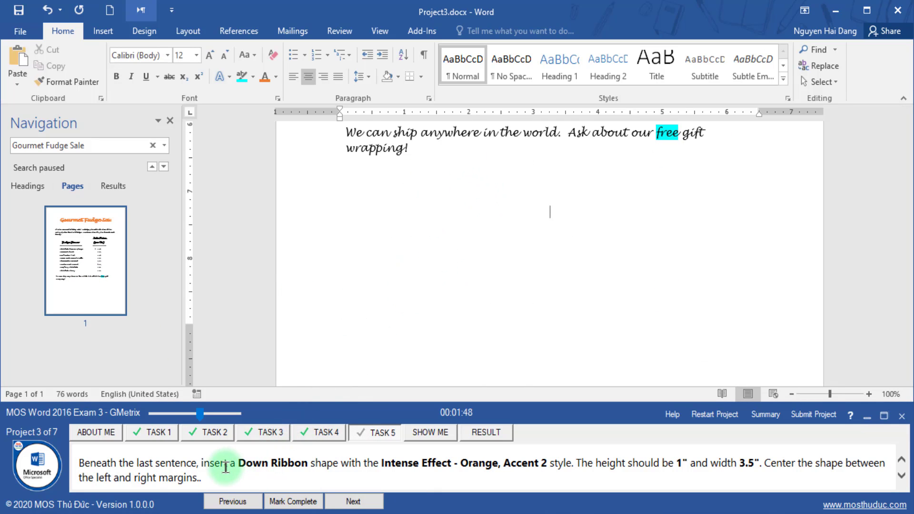
click(102, 30)
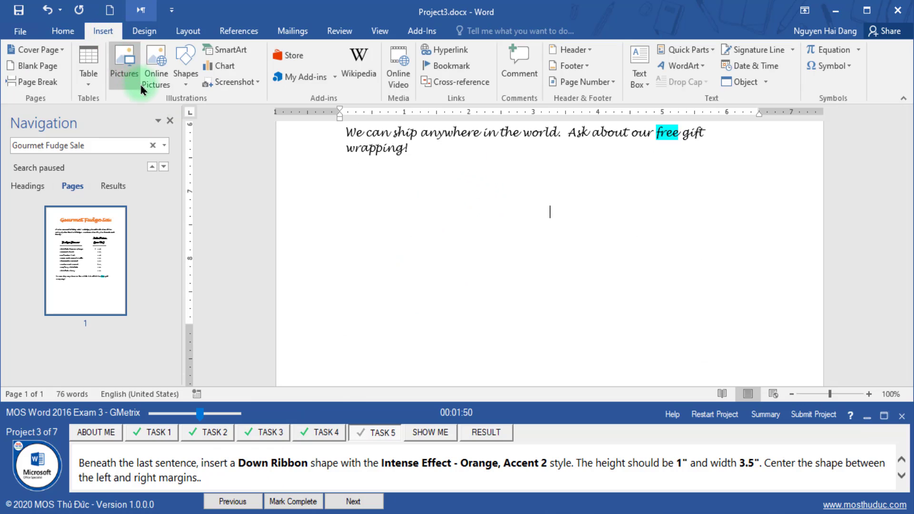
click(181, 82)
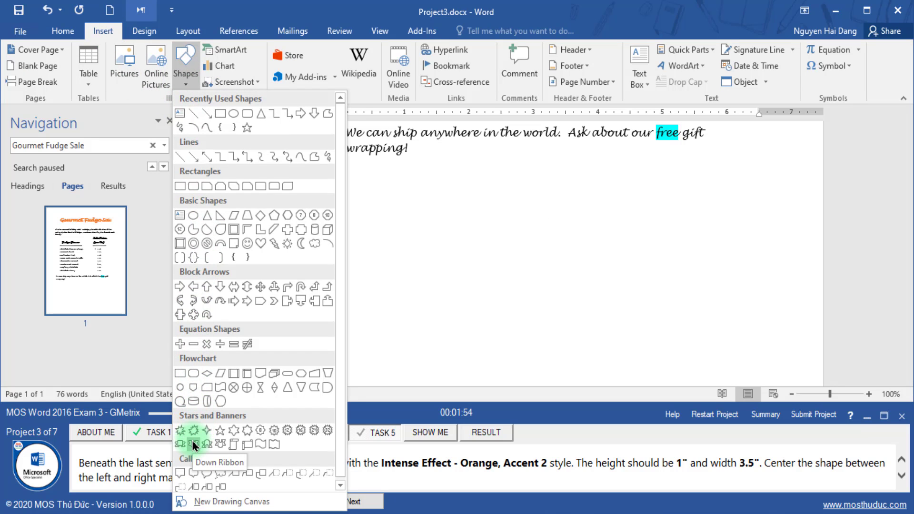
click(194, 445)
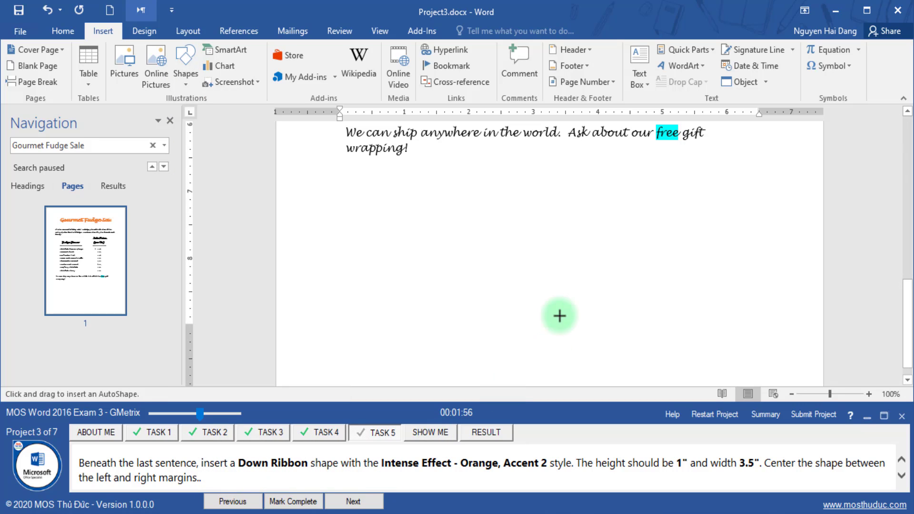
drag(391, 241, 566, 338)
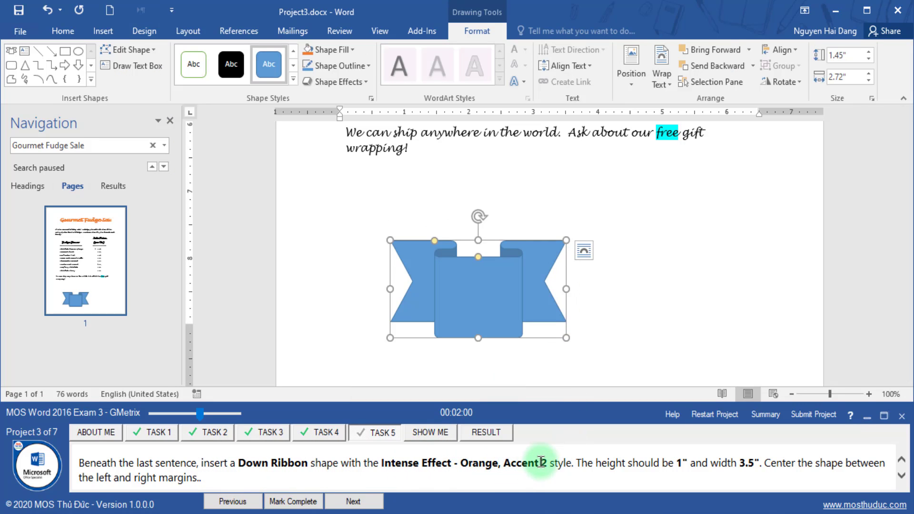
click(293, 79)
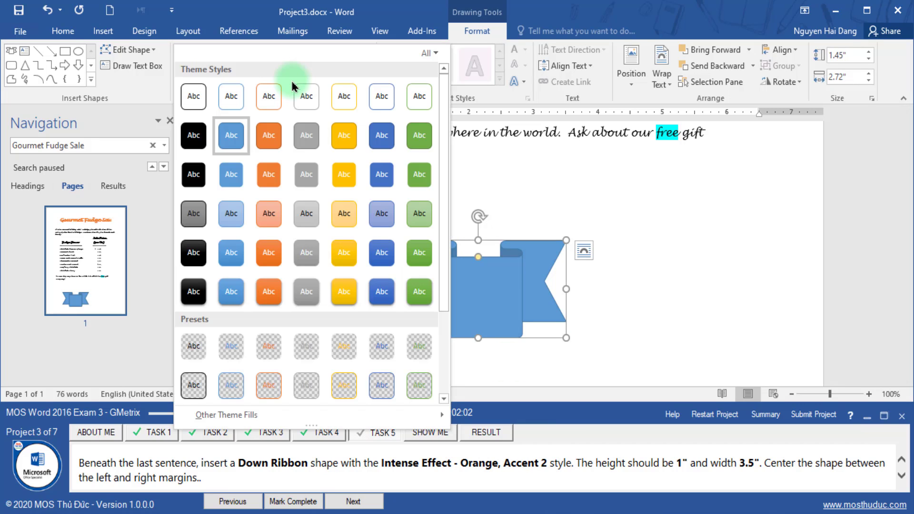
click(279, 301)
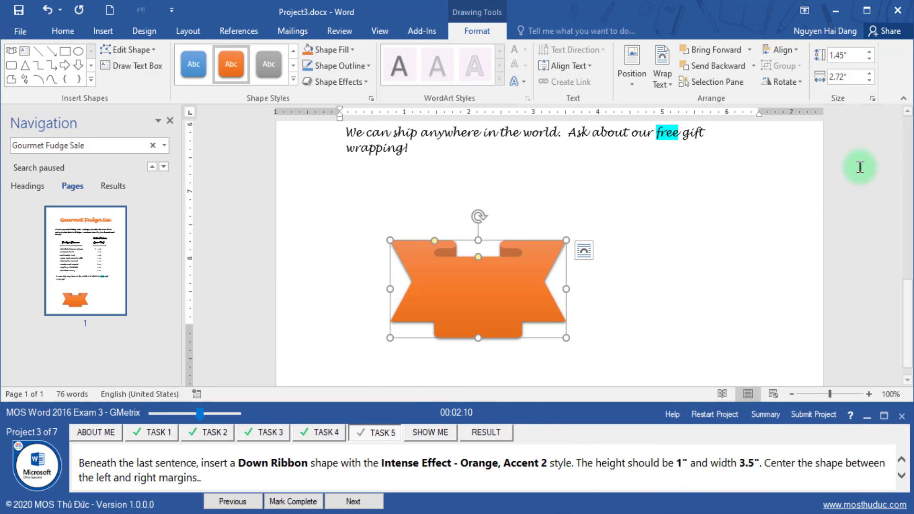
Resize the ribbon to 1" high by 3.5" wide.
click(851, 55)
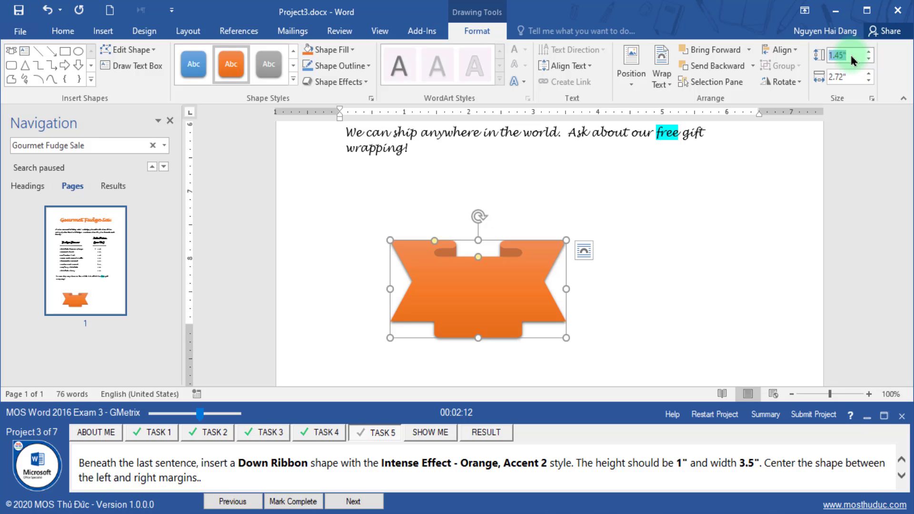
text(1)
click(860, 76)
text(3.5)
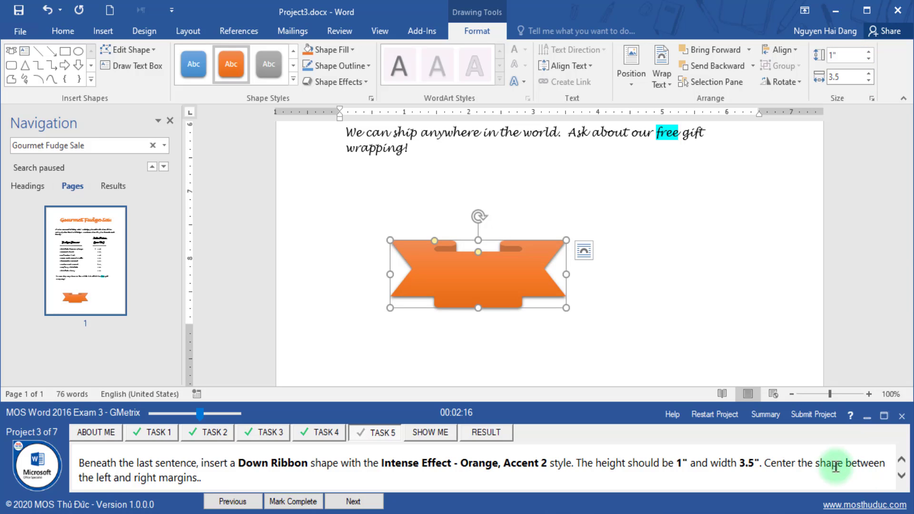
key(Return)
click(705, 329)
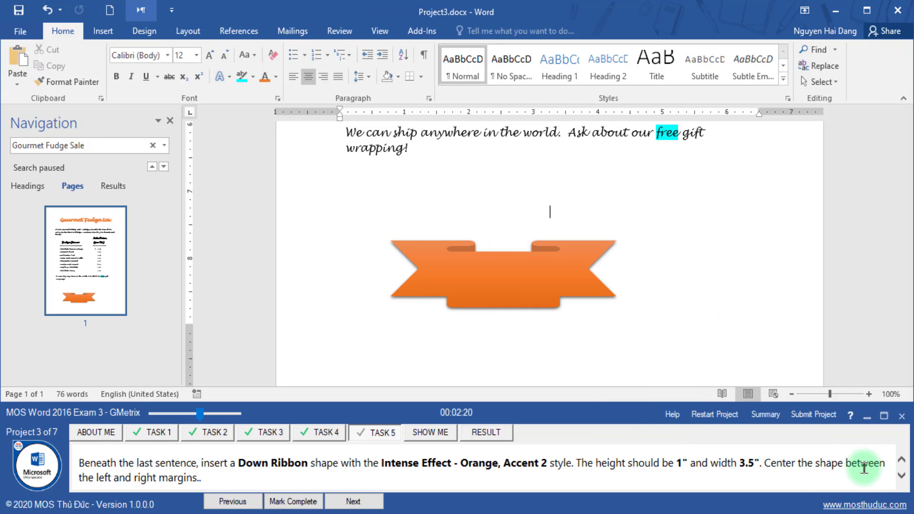
Center the ribbon between the margins and submit the project.
click(563, 258)
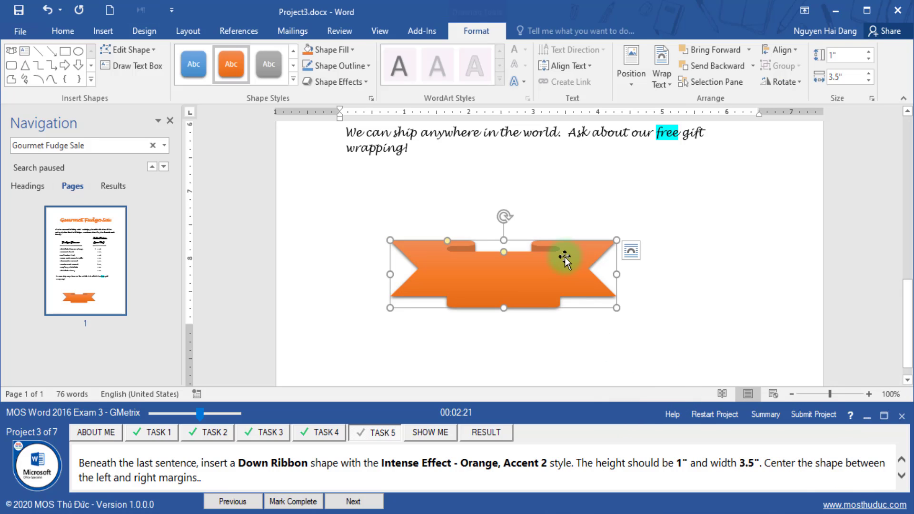
click(789, 50)
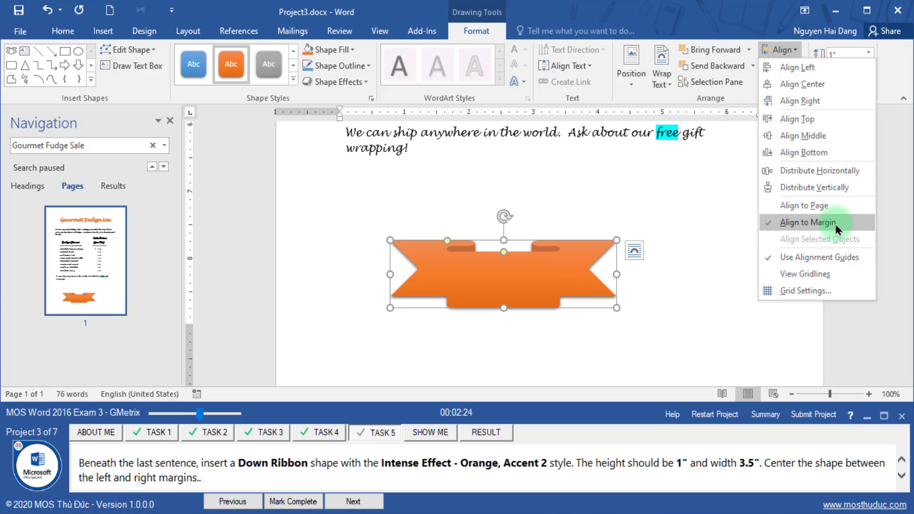
click(819, 84)
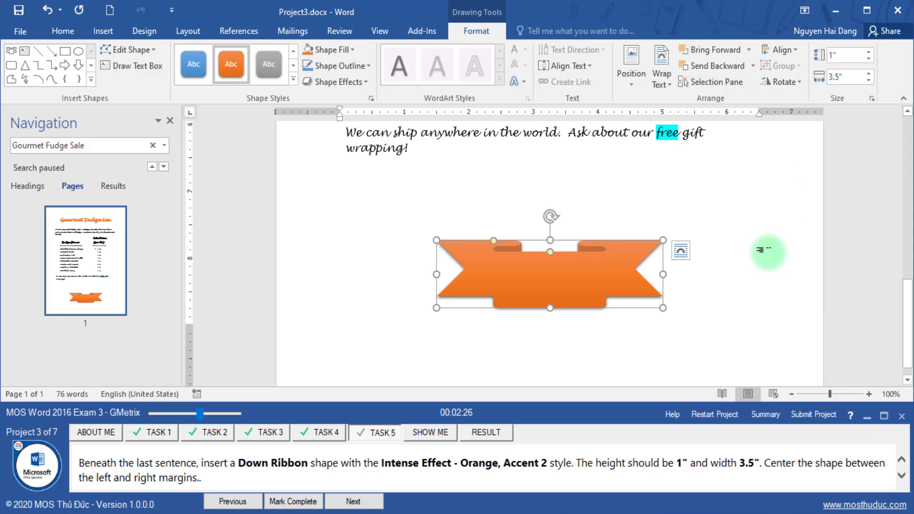
click(762, 250)
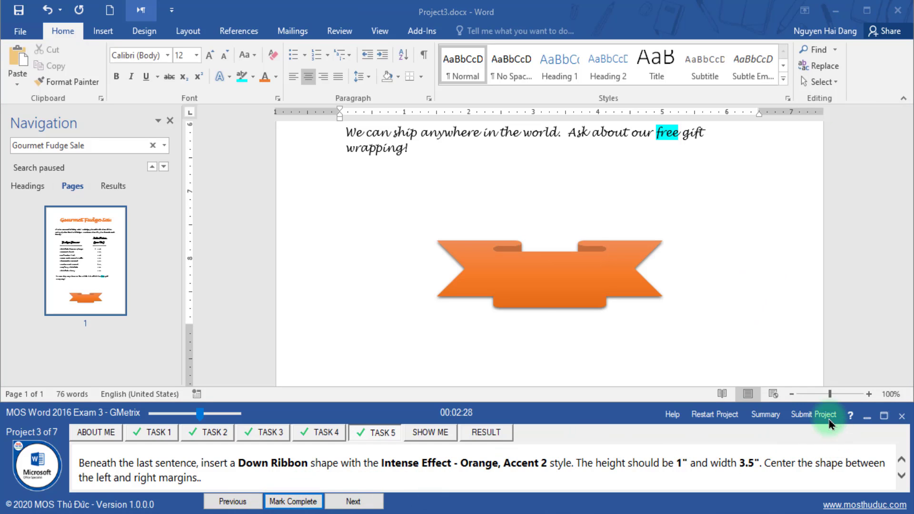
click(813, 414)
Close Project3's results saving changes, then show Project4's Task 1 and page thumbnails.
click(547, 400)
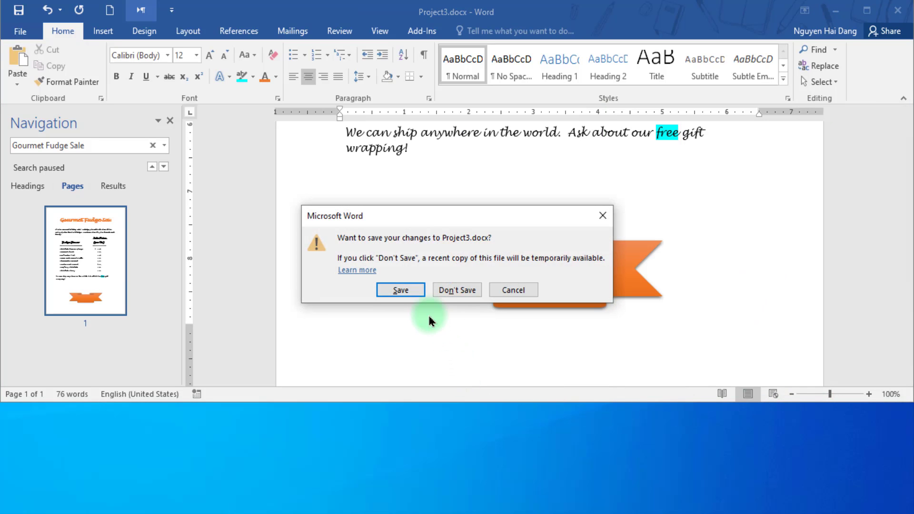
click(402, 290)
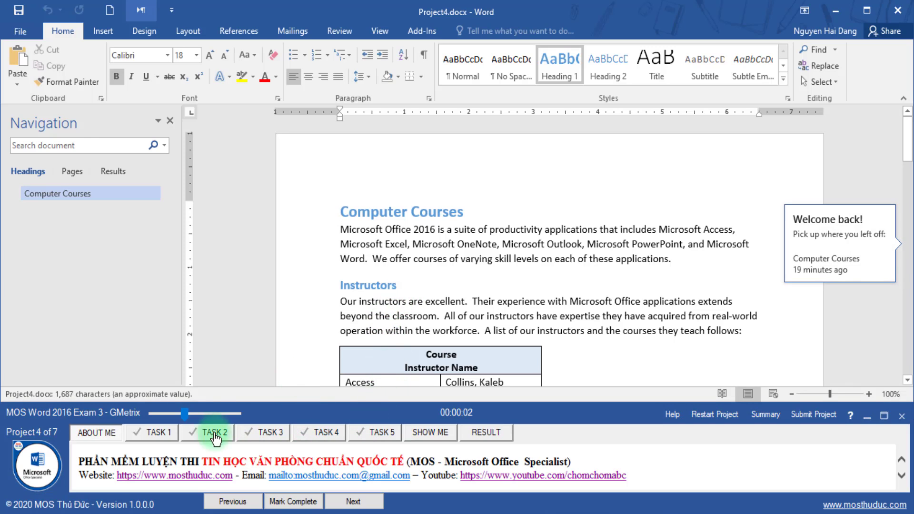
click(155, 433)
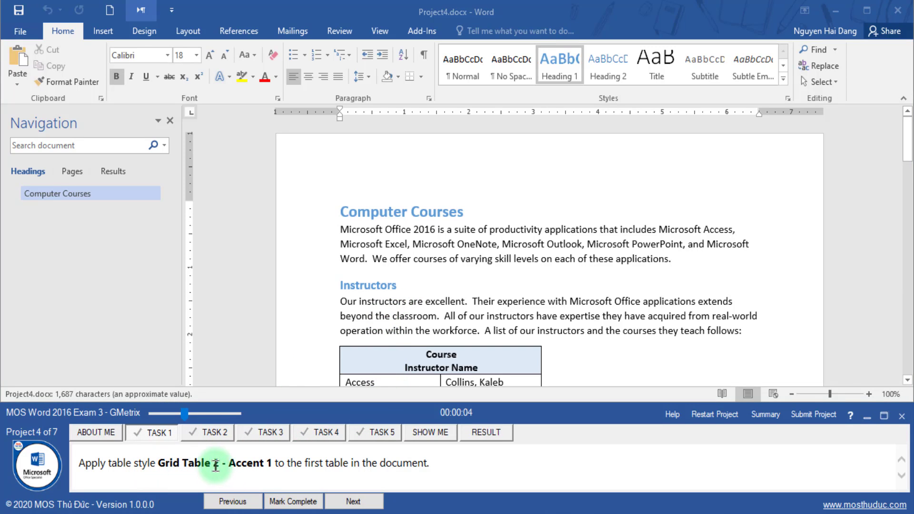
click(76, 180)
click(76, 180)
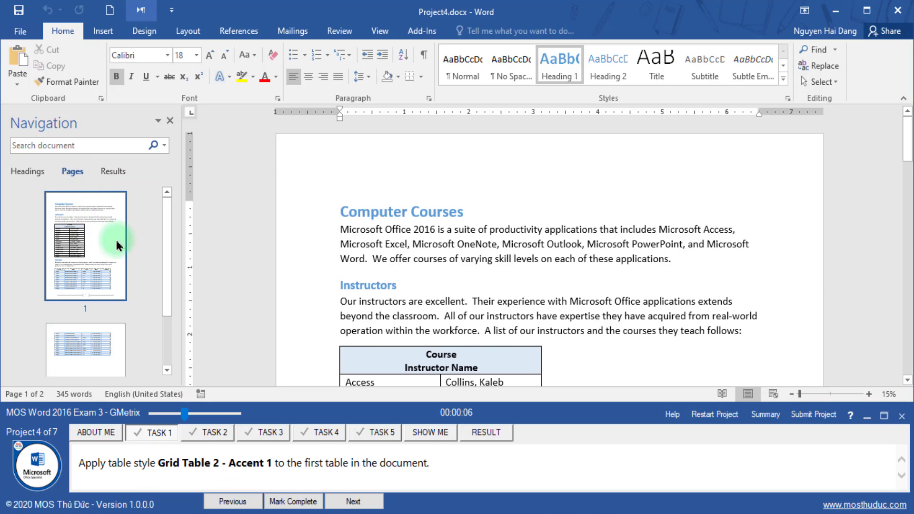
Apply Grid Table 2 - Accent 1 to the course and instructor table and mark Task 1 complete.
scroll(381, 248, down, 2)
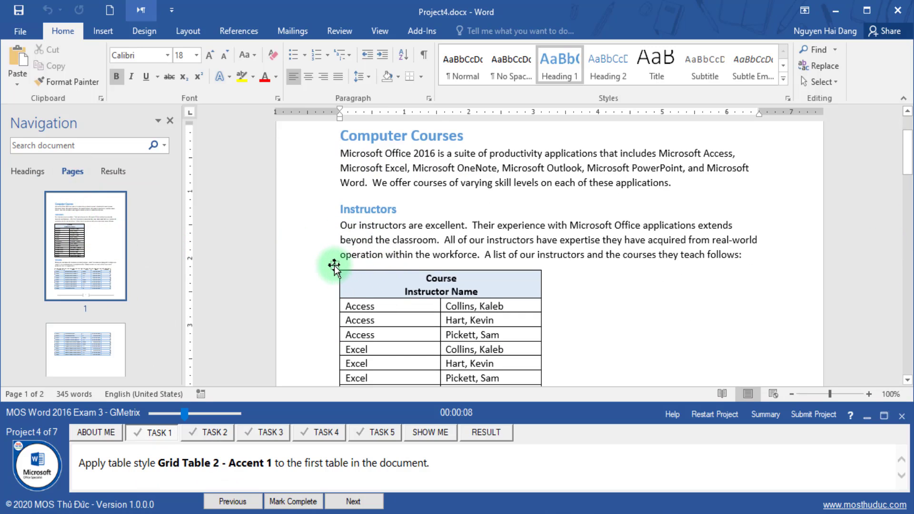
click(335, 265)
drag(310, 461, 402, 464)
click(407, 465)
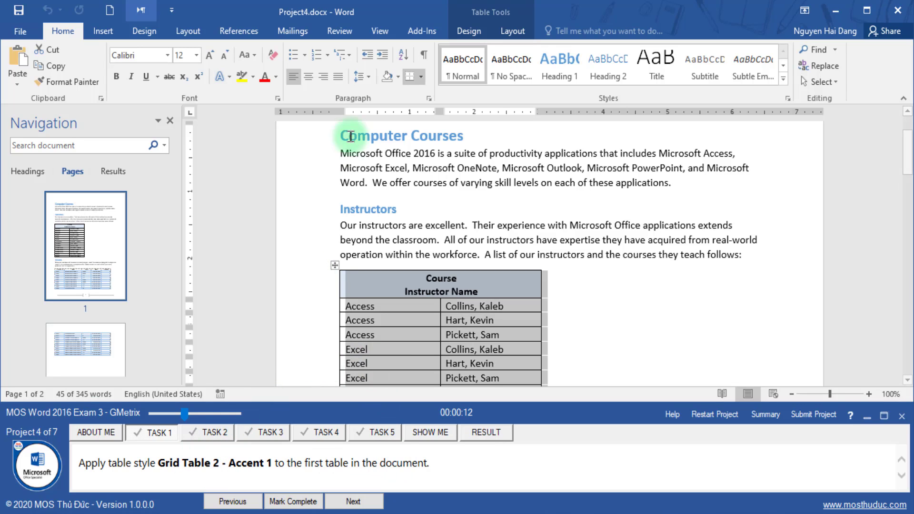
click(454, 33)
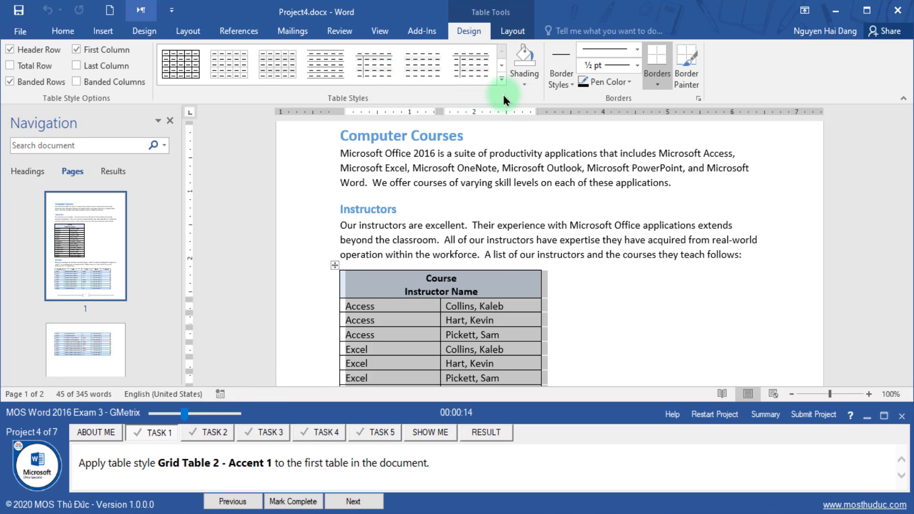
click(501, 79)
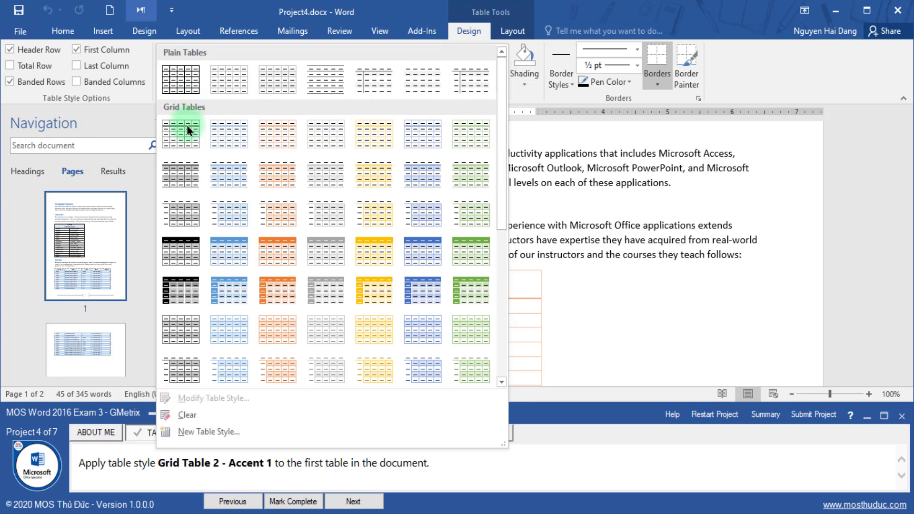
click(235, 187)
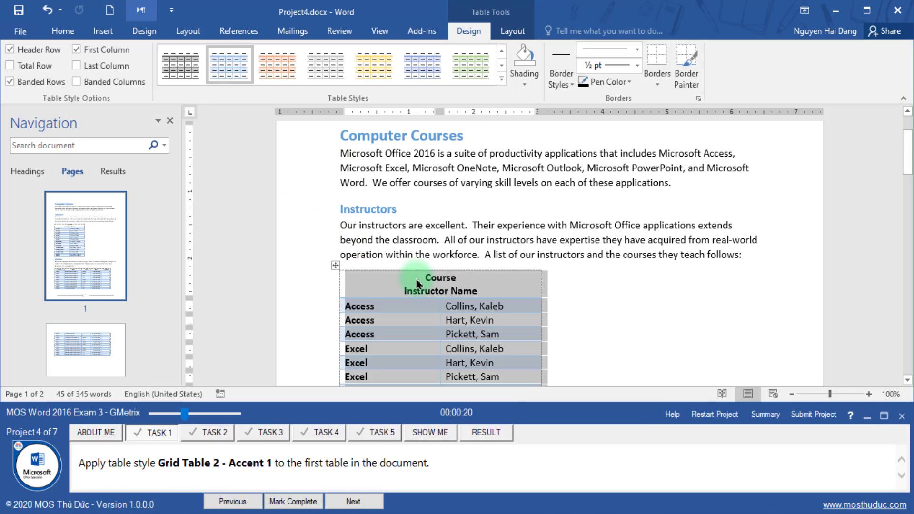
scroll(480, 338, down, 2)
scroll(460, 387, down, 3)
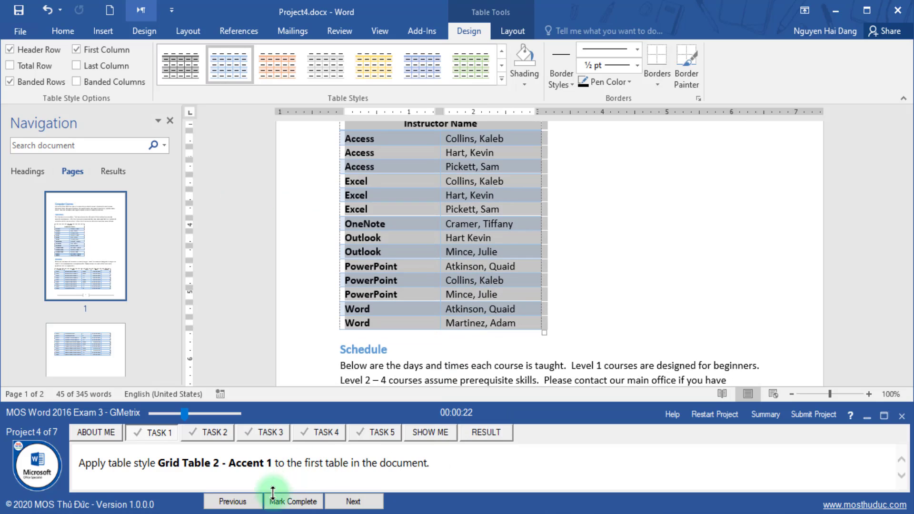
click(293, 502)
Set the first table's Left and Right cell margins to 0.1" and mark Task 2 complete.
click(336, 500)
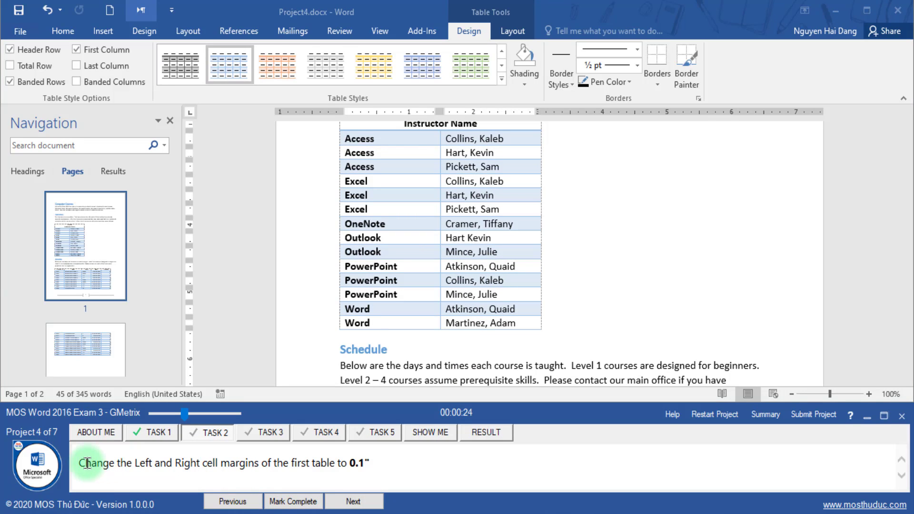
drag(79, 463, 355, 464)
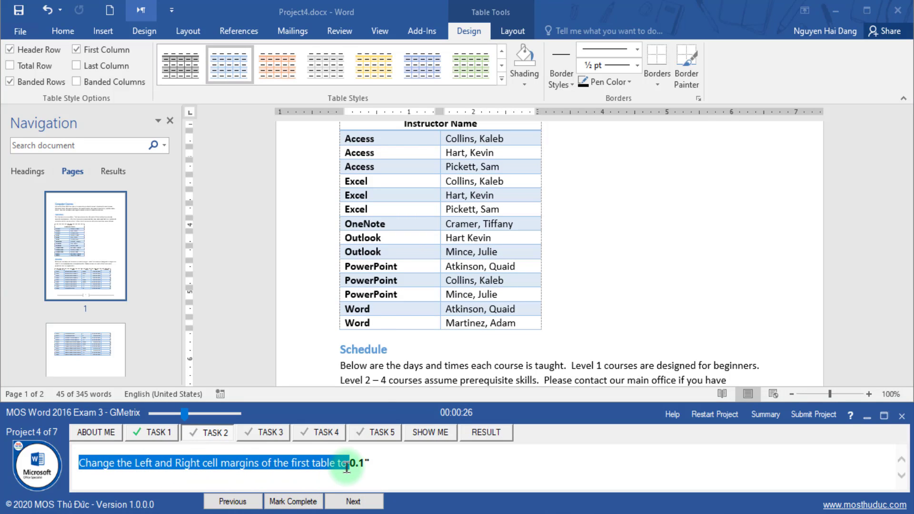
click(385, 311)
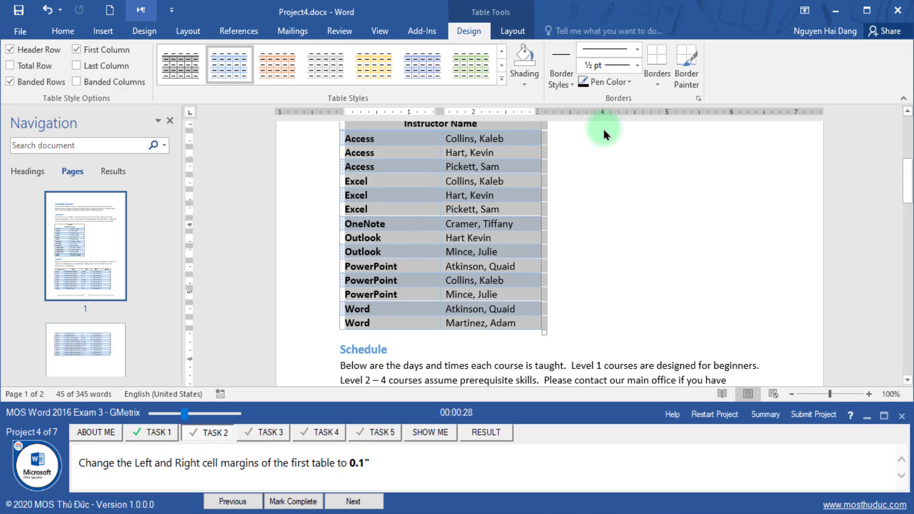
click(509, 34)
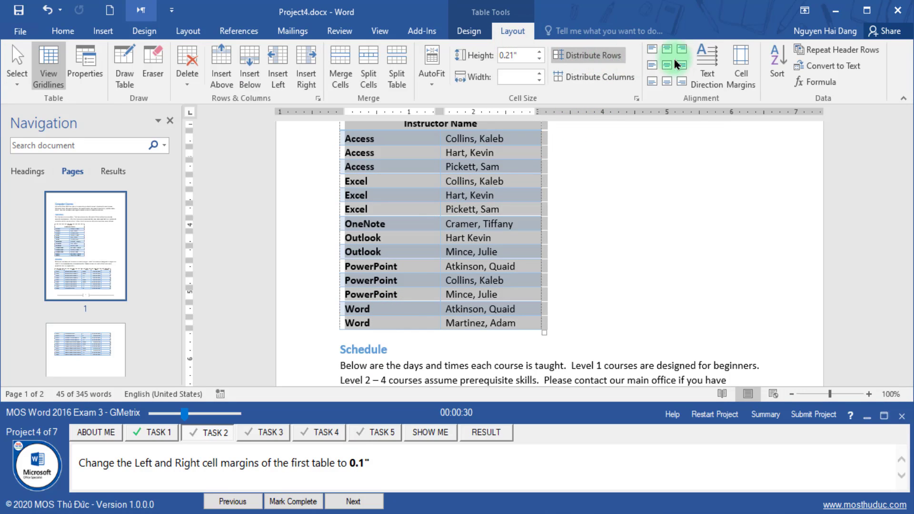
click(741, 71)
text(0.1)
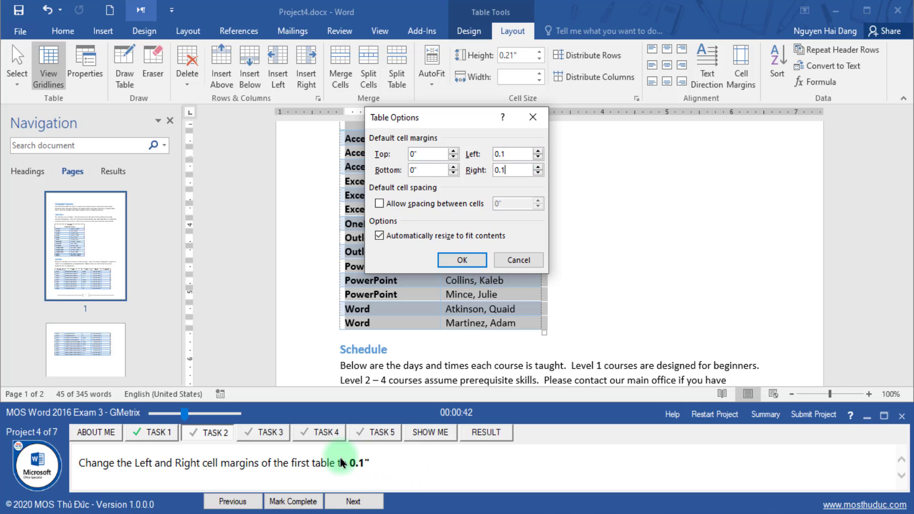
click(180, 461)
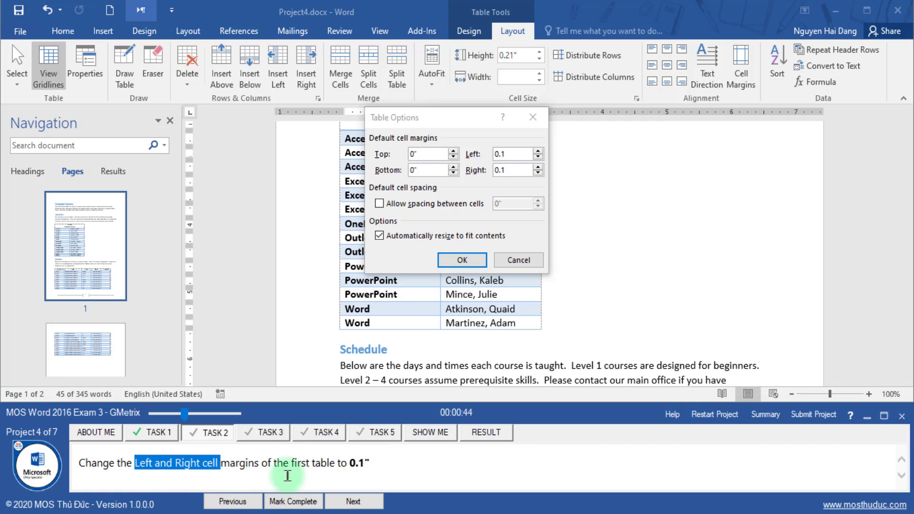
drag(136, 465, 371, 463)
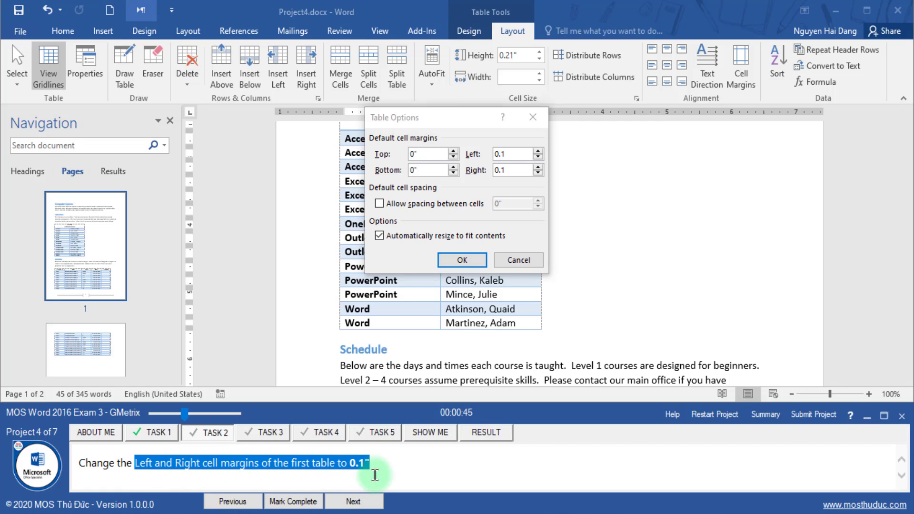
click(464, 260)
click(284, 503)
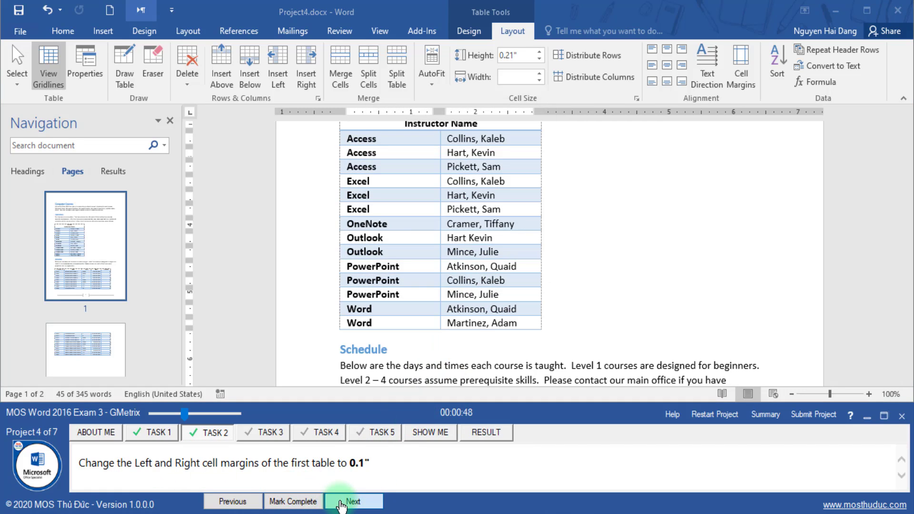
click(347, 501)
Split the Course Instructor Name heading cell into 2 columns and 1 row, then mark Task 3 complete.
drag(98, 467, 457, 463)
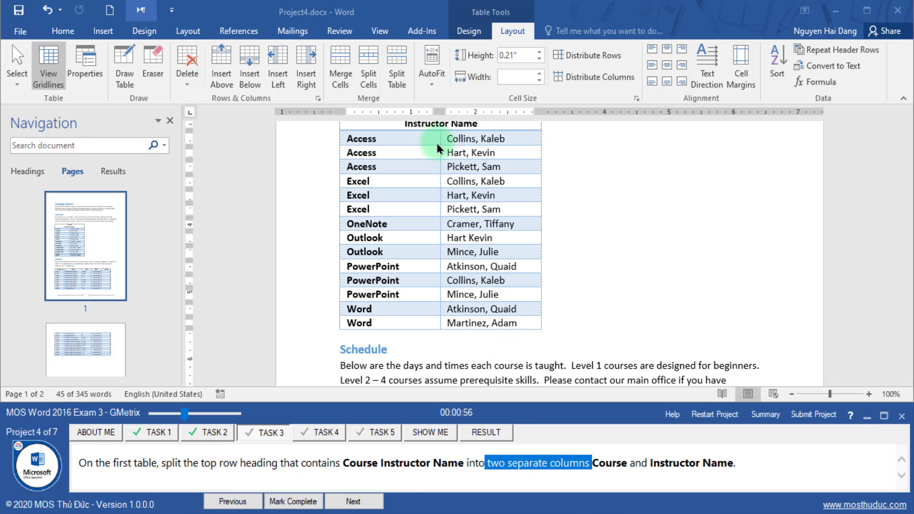
scroll(429, 139, up, 3)
click(455, 229)
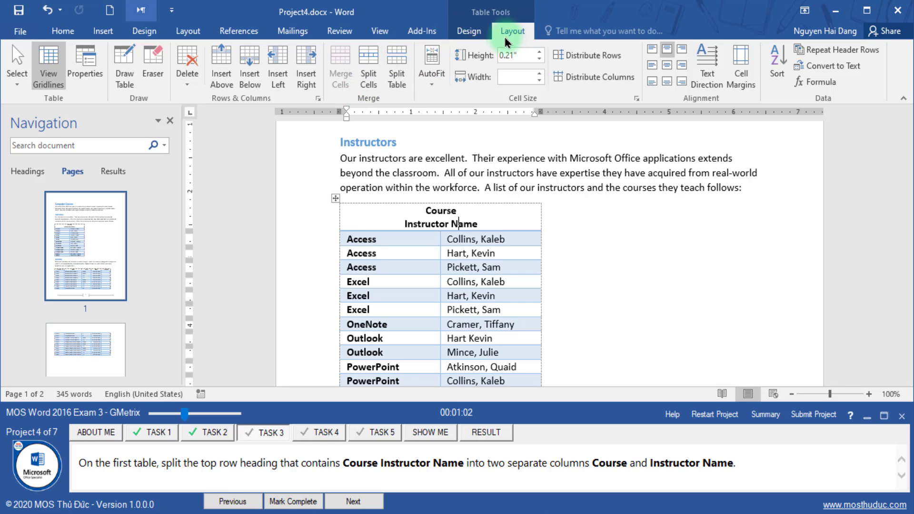
click(374, 69)
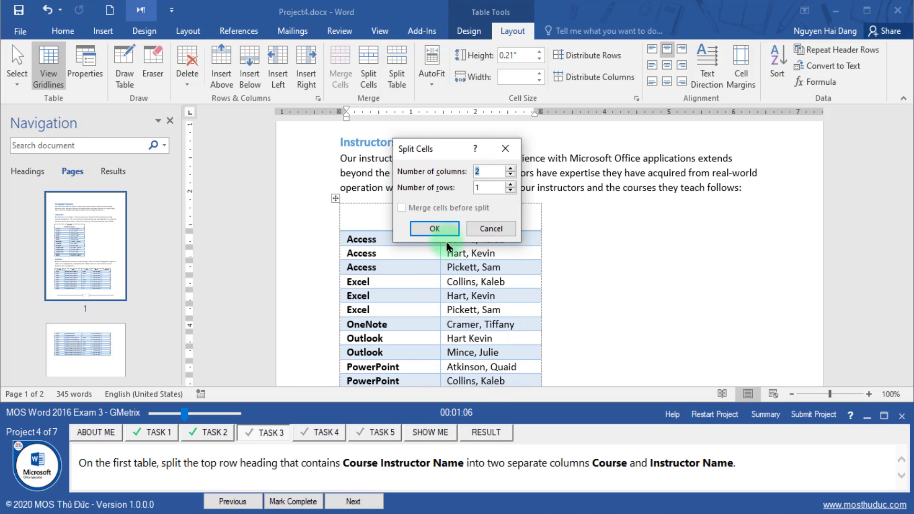
click(434, 229)
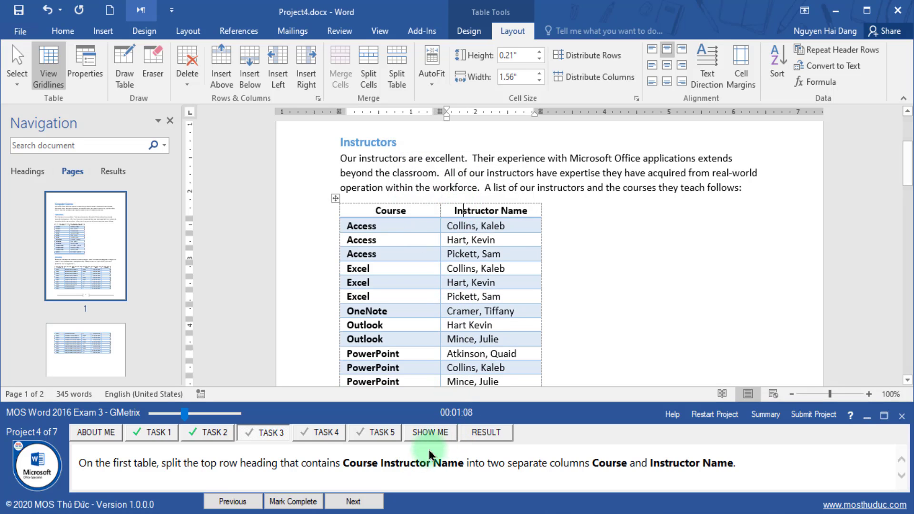
click(301, 500)
click(332, 501)
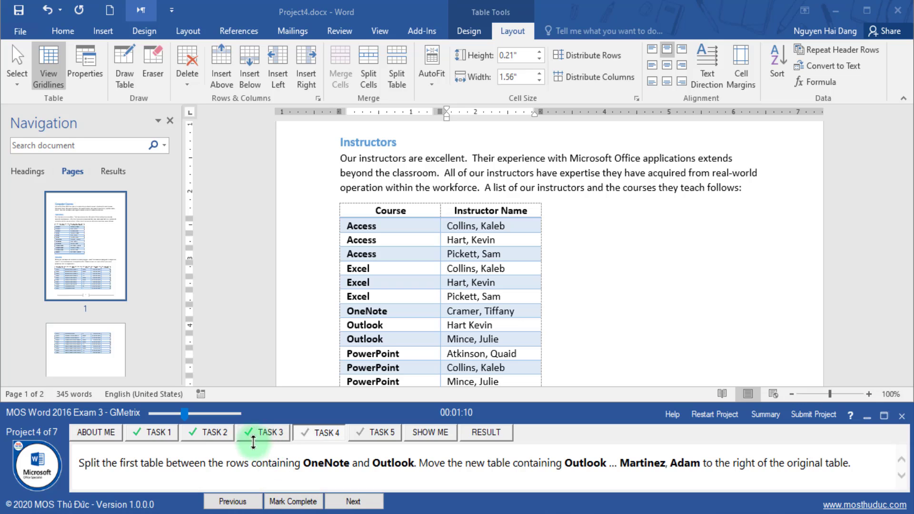
Split the instructors table at the first Outlook row, below OneNote.
drag(79, 463, 104, 467)
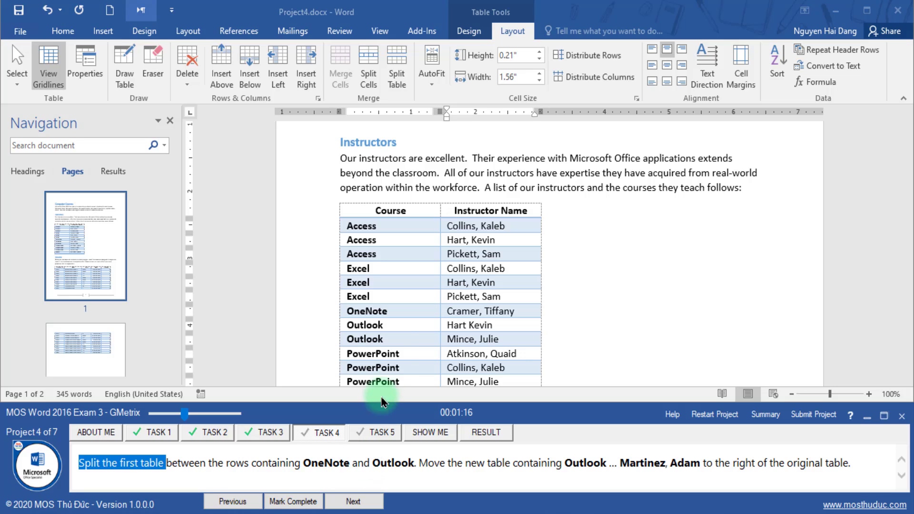
click(394, 329)
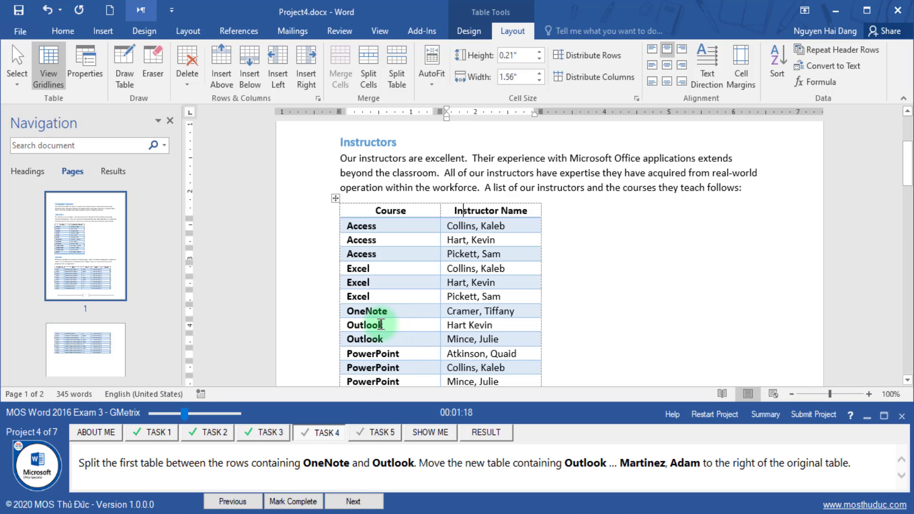
click(381, 324)
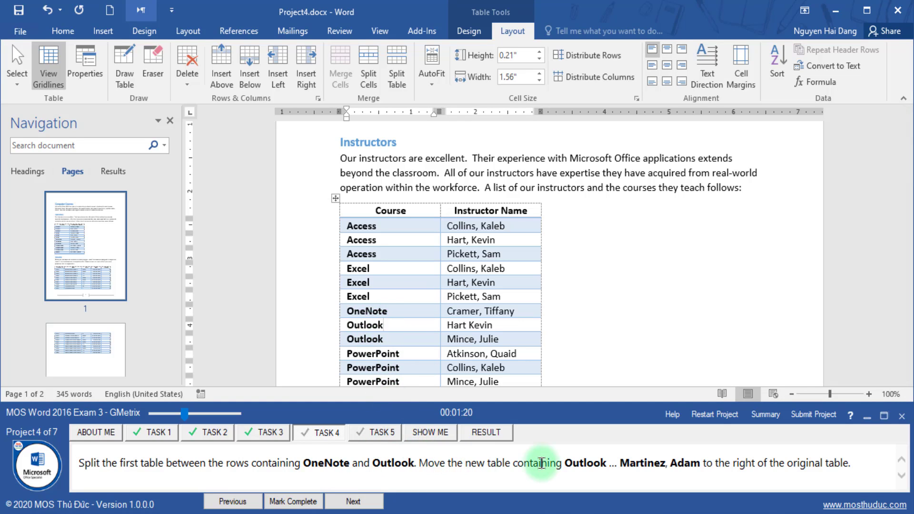
click(395, 86)
Align the new Outlook table to the right of the page and mark Task 4 complete.
scroll(490, 310, down, 2)
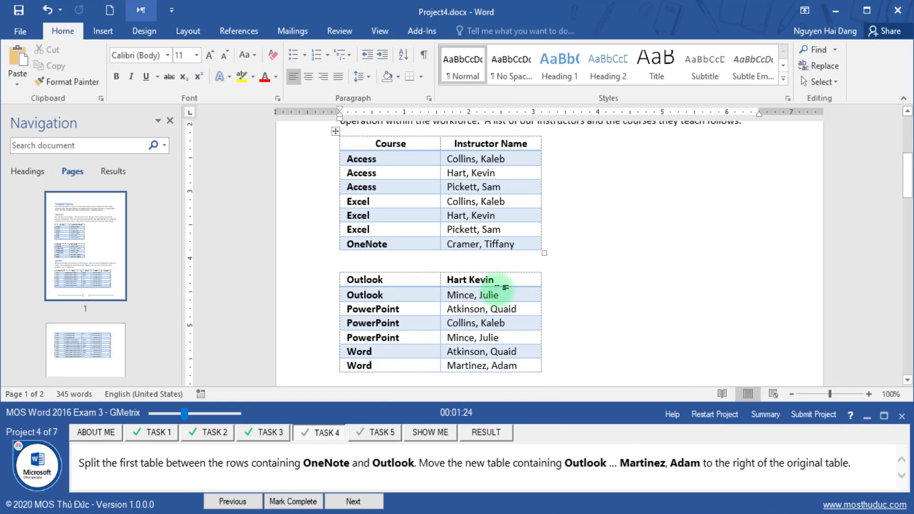
scroll(505, 287, down, 1)
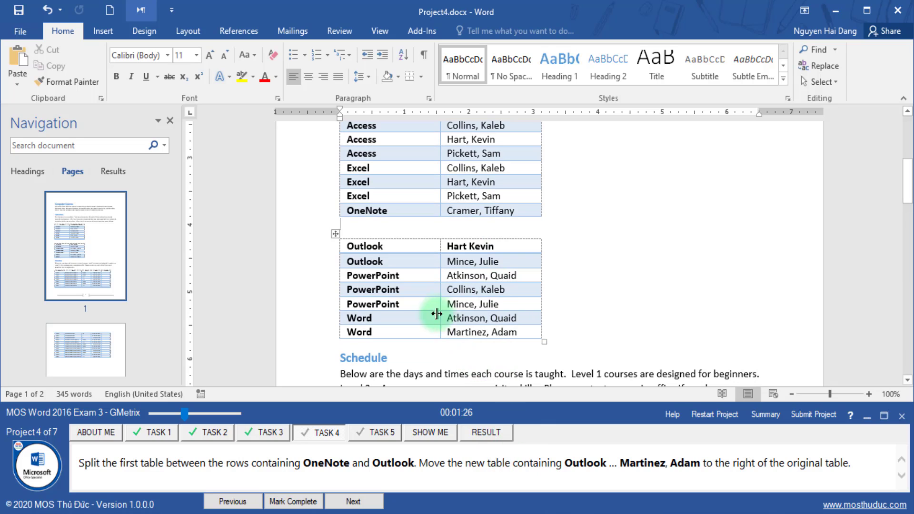
click(336, 234)
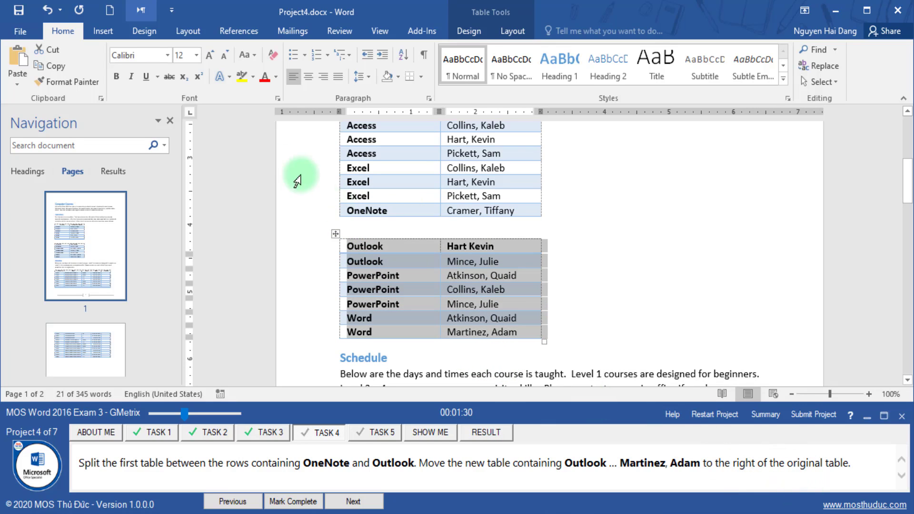
click(324, 76)
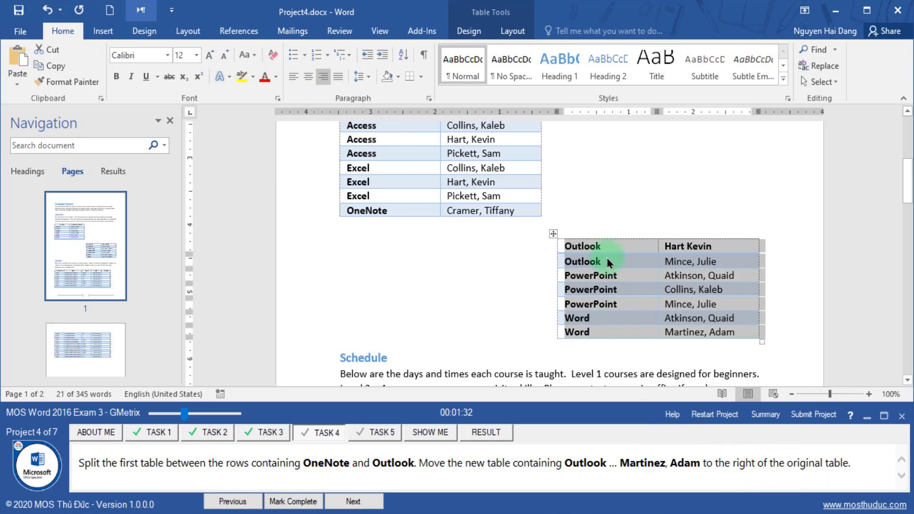
click(587, 194)
click(308, 506)
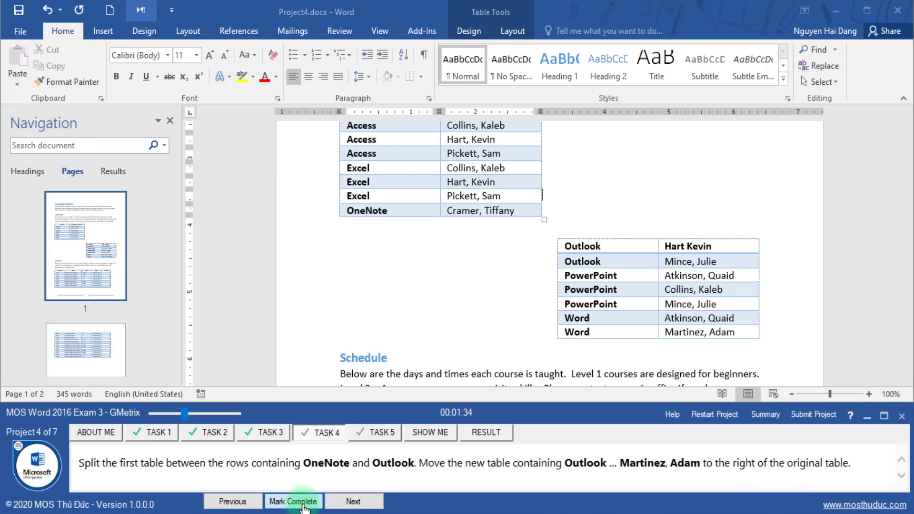
click(353, 501)
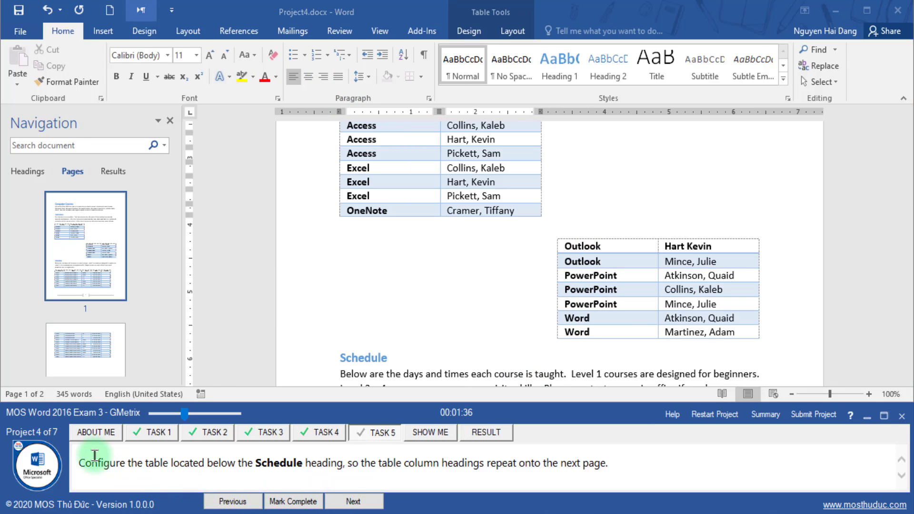
Find the Schedule table by searching the document for 'Schedule'.
drag(109, 460, 182, 463)
click(270, 458)
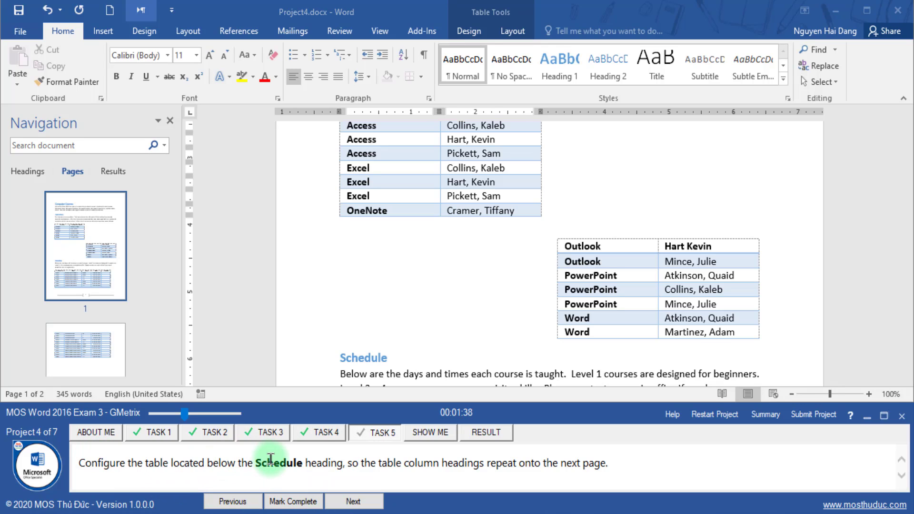
click(114, 148)
text(Schedule)
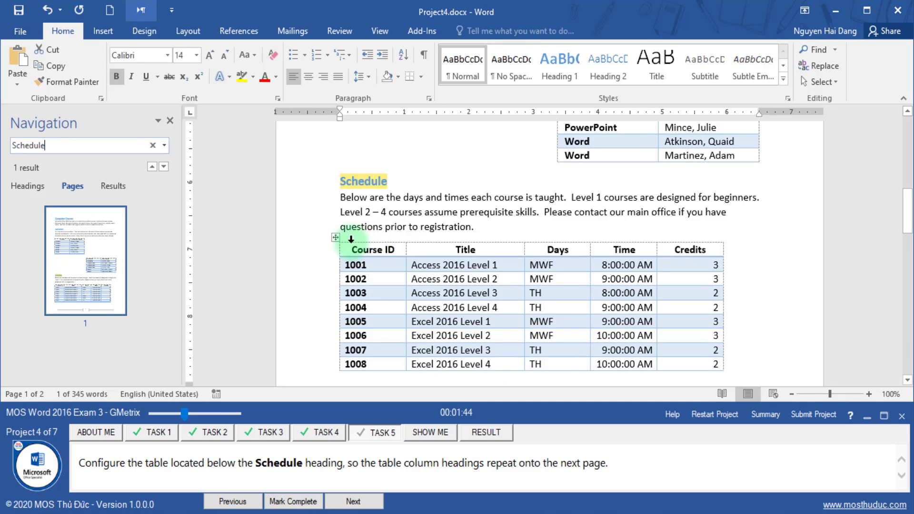
click(336, 239)
drag(442, 464, 534, 474)
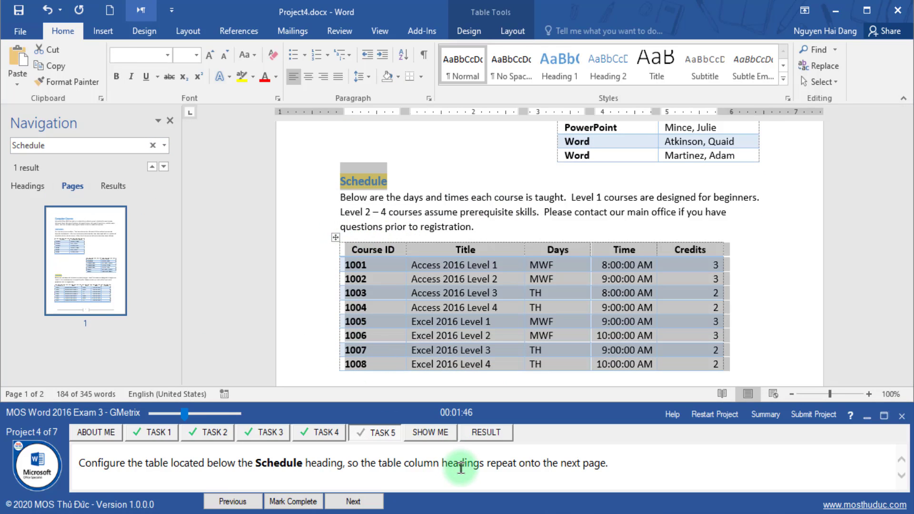
scroll(682, 228, down, 3)
click(633, 231)
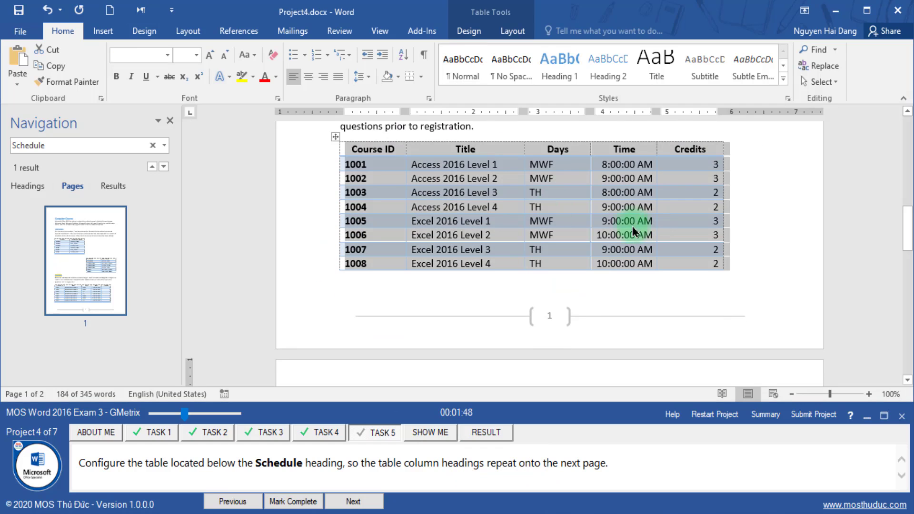
Make the Course ID header row repeat on each page, mark Task 5 complete, and submit Project 4.
click(378, 157)
scroll(434, 265, down, 4)
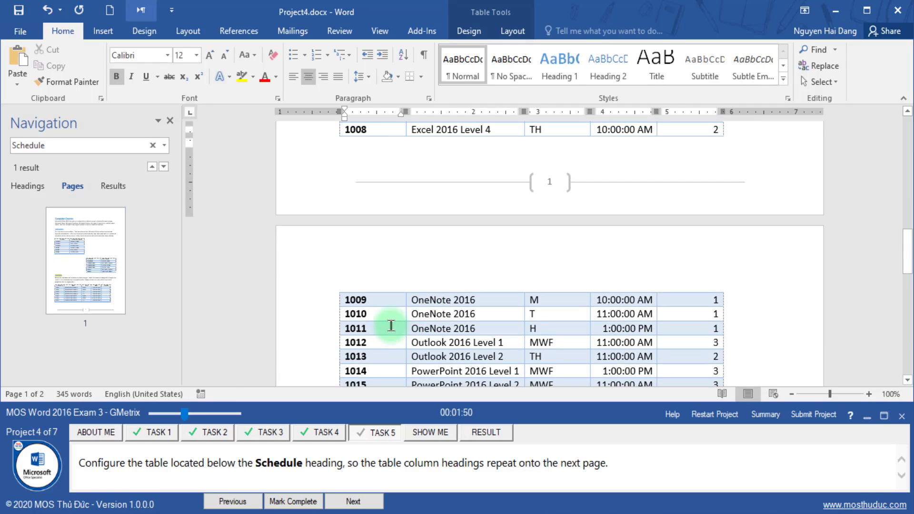
scroll(371, 305, up, 2)
scroll(374, 229, up, 2)
scroll(390, 186, up, 1)
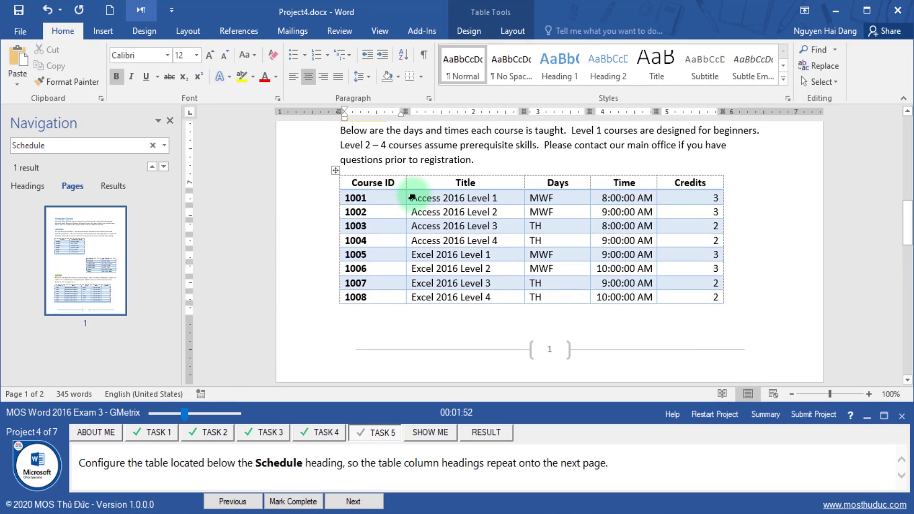
click(512, 31)
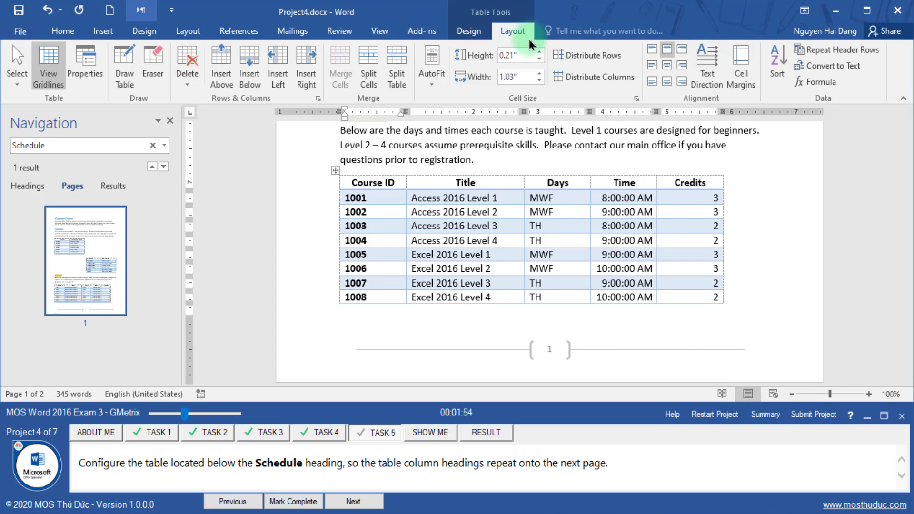
click(835, 52)
scroll(606, 320, down, 4)
scroll(347, 267, down, 2)
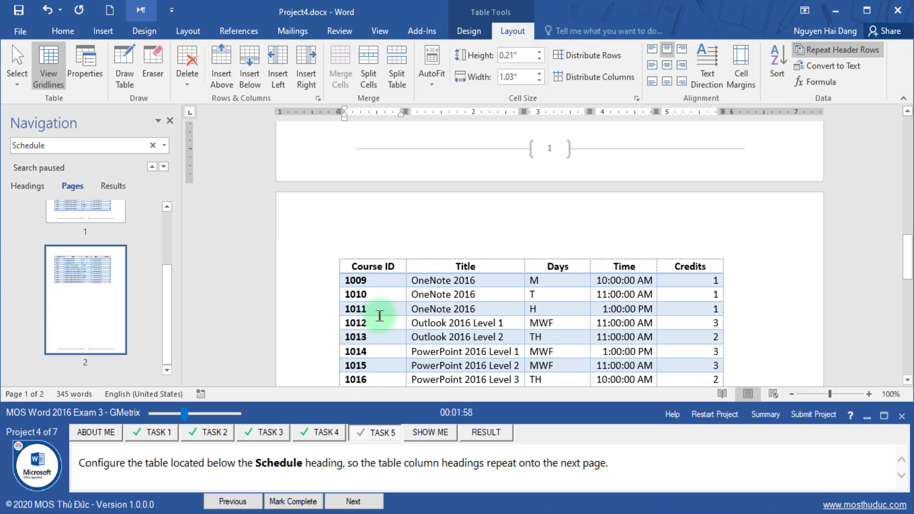
click(295, 501)
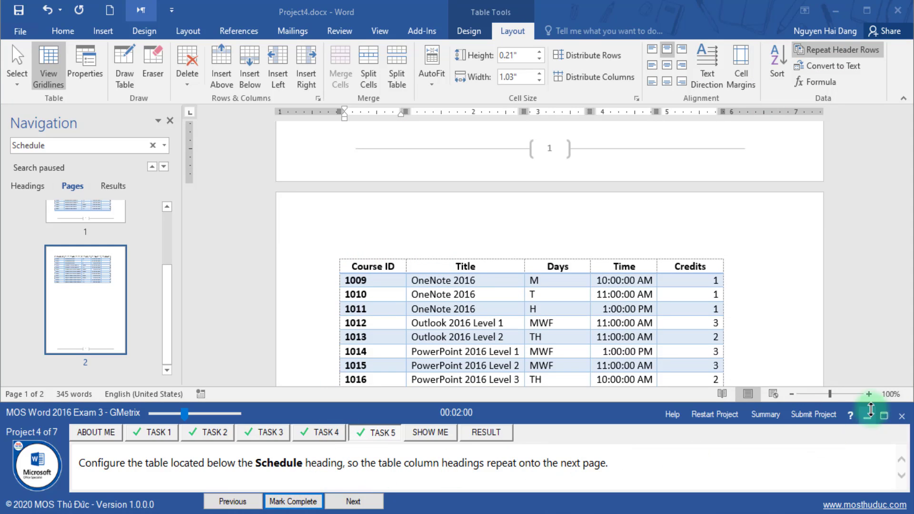
click(813, 414)
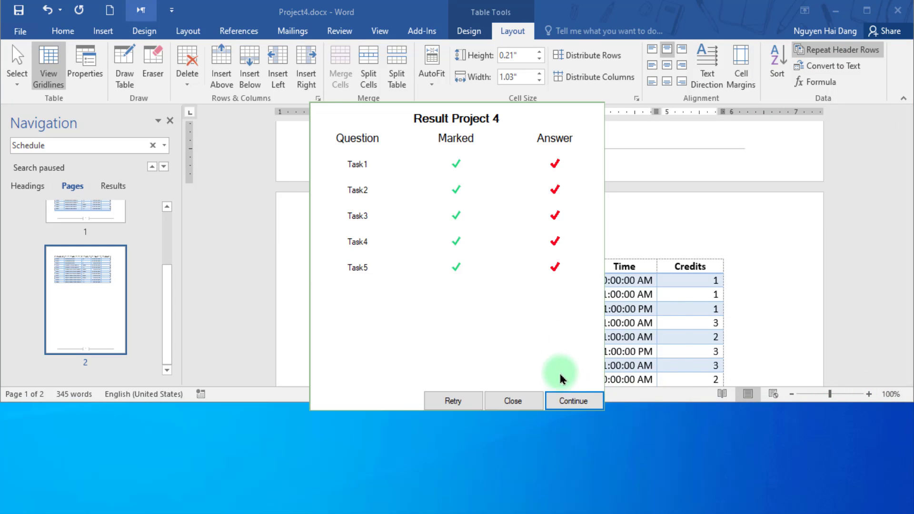
Continue past Project 4's results, save it, and show Project5's Task 1 instructions.
click(562, 402)
click(394, 291)
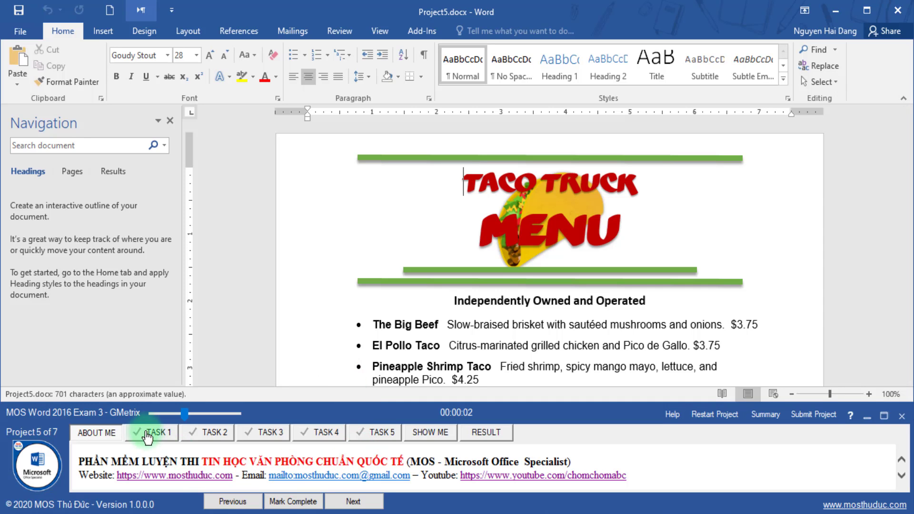
click(151, 434)
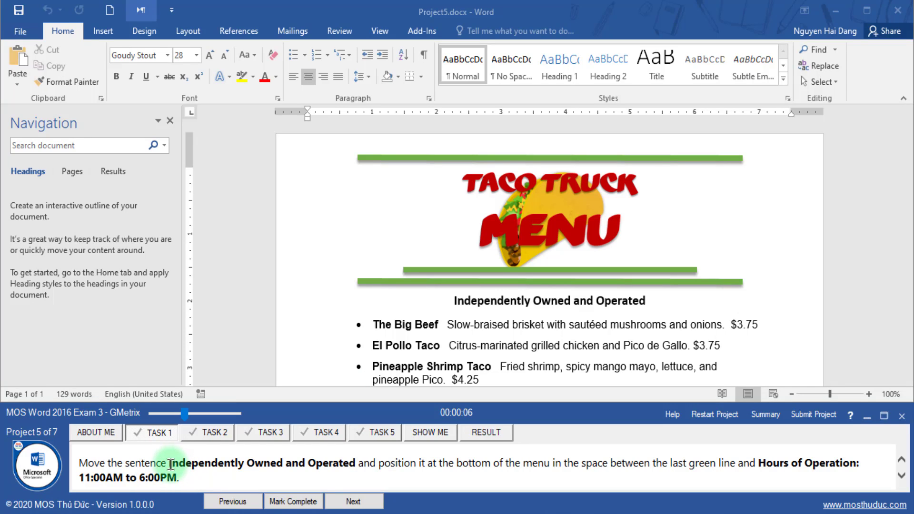
mouse_move(171, 464)
mouse_down()
mouse_move(367, 465)
mouse_move(360, 467)
mouse_up()
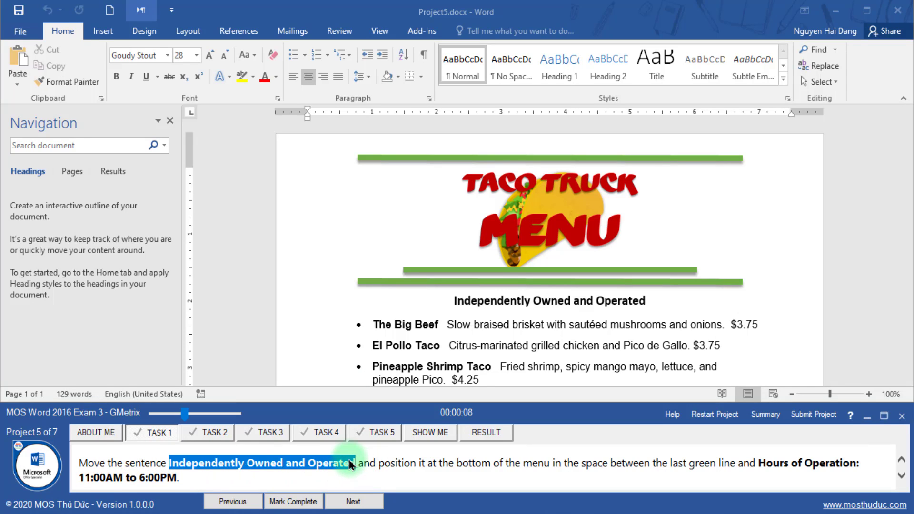
Find and cut the sentence 'Independently Owned and Operated' from under the title.
click(125, 145)
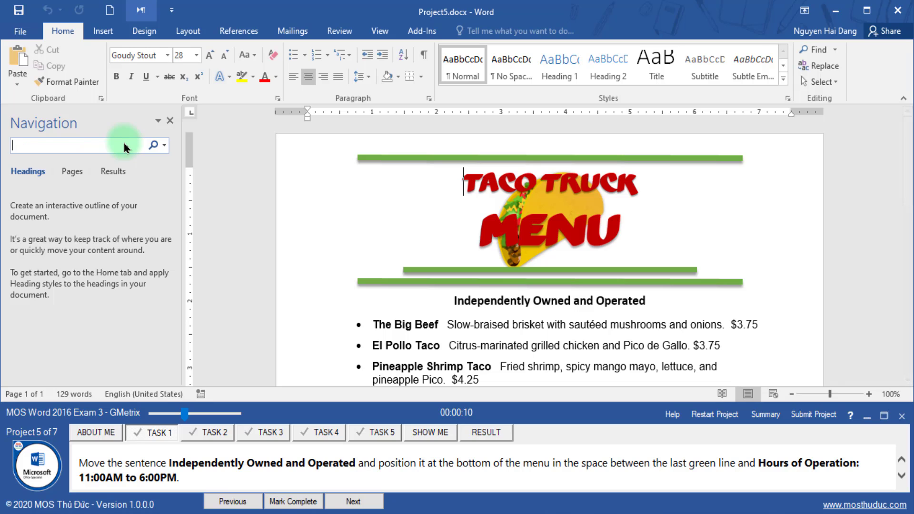
click(113, 186)
click(104, 210)
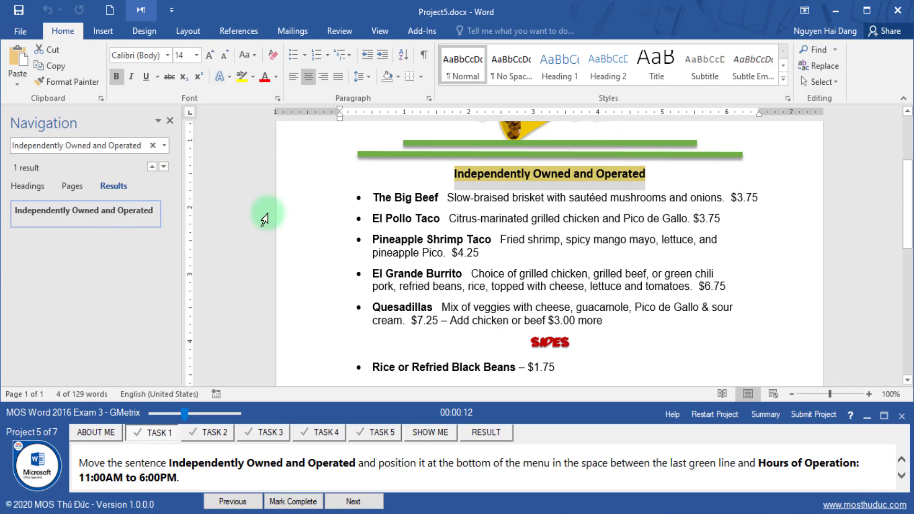
right_click(479, 182)
click(512, 189)
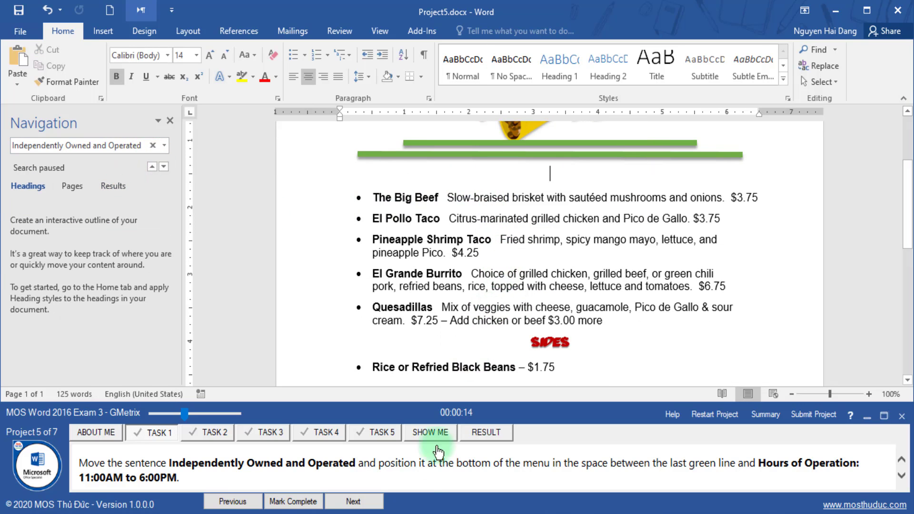
Paste the sentence on the blank line above Hours of Operation and mark Task 1 complete.
drag(384, 464, 696, 463)
scroll(638, 310, down, 10)
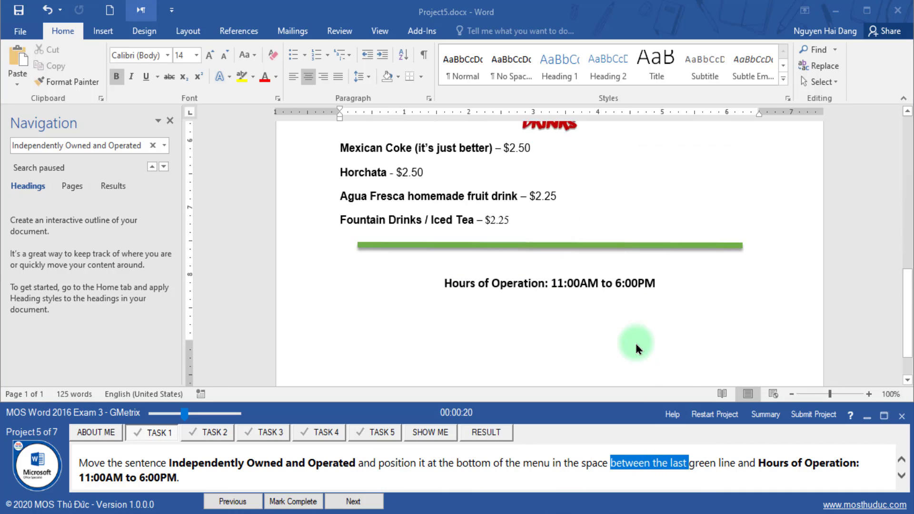
scroll(595, 262, down, 2)
click(558, 223)
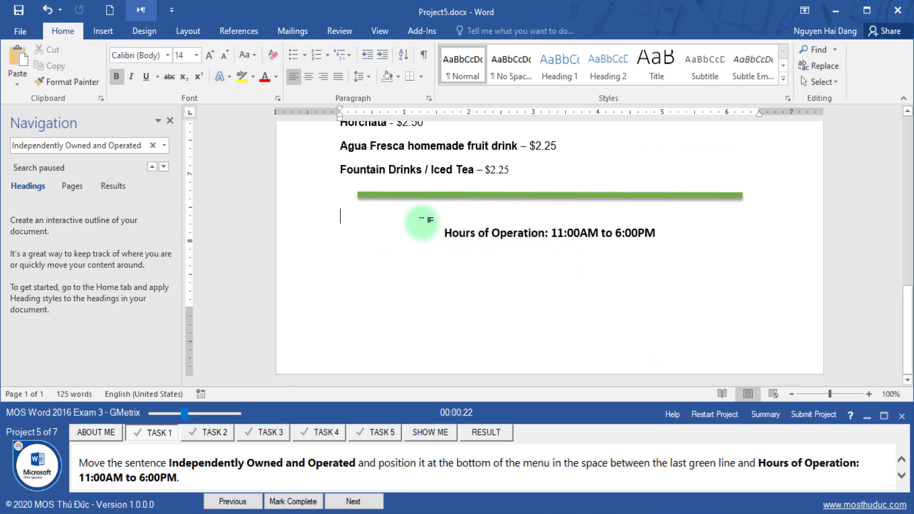
right_click(394, 210)
click(417, 273)
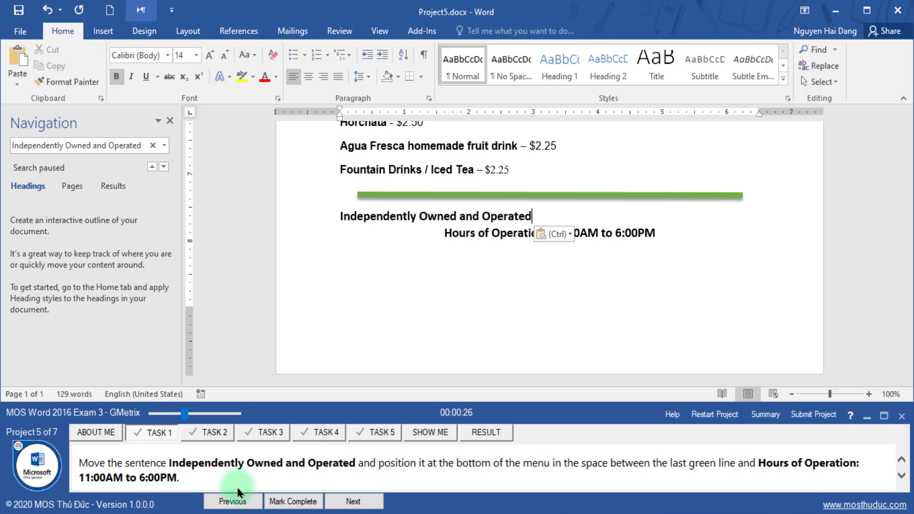
click(291, 501)
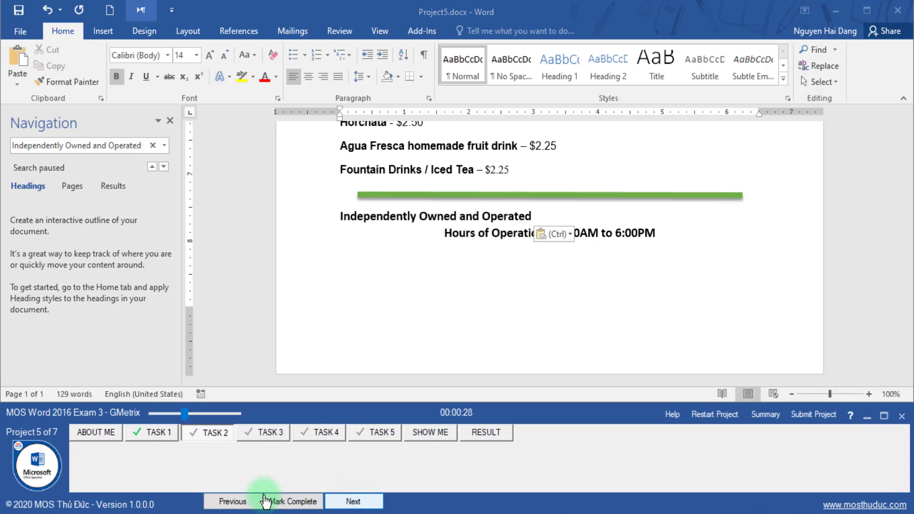
Clear all formatting from the 'Hours of Operation: 11:00AM to 6:00PM' line.
drag(79, 462, 306, 463)
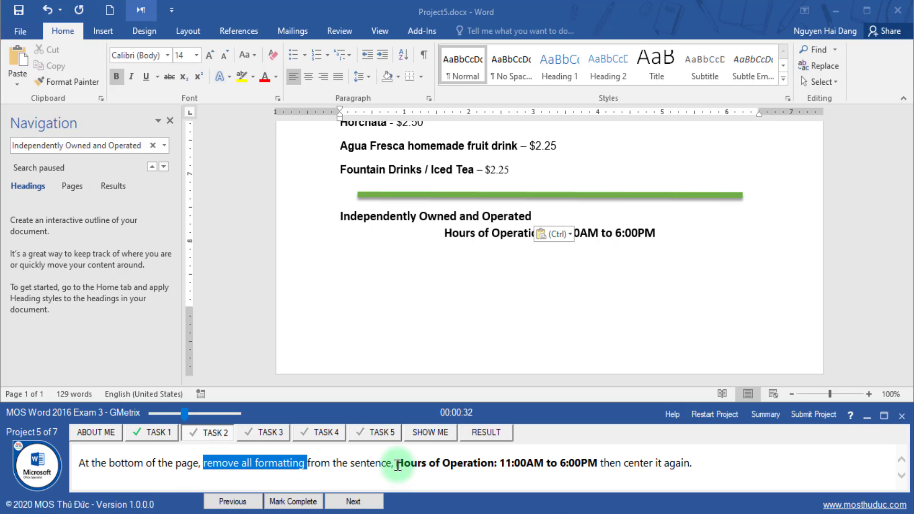
drag(398, 465, 597, 463)
click(465, 281)
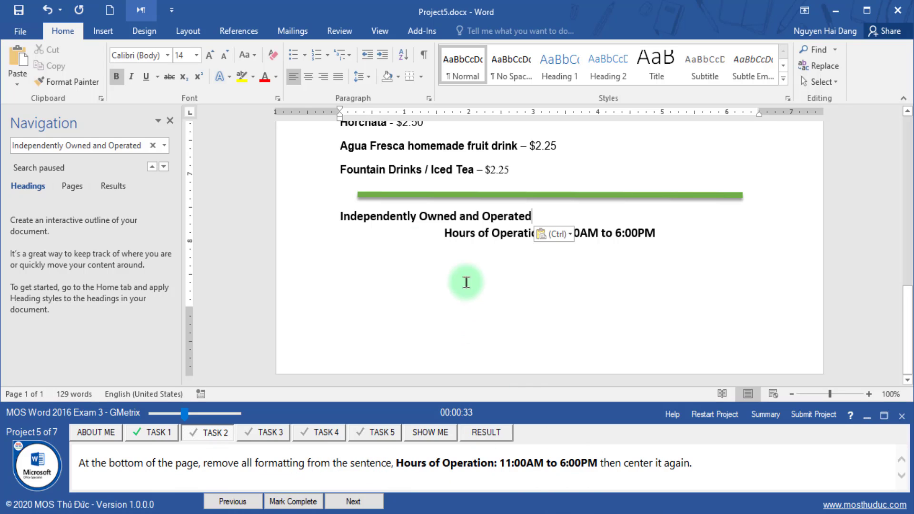
click(280, 237)
click(273, 55)
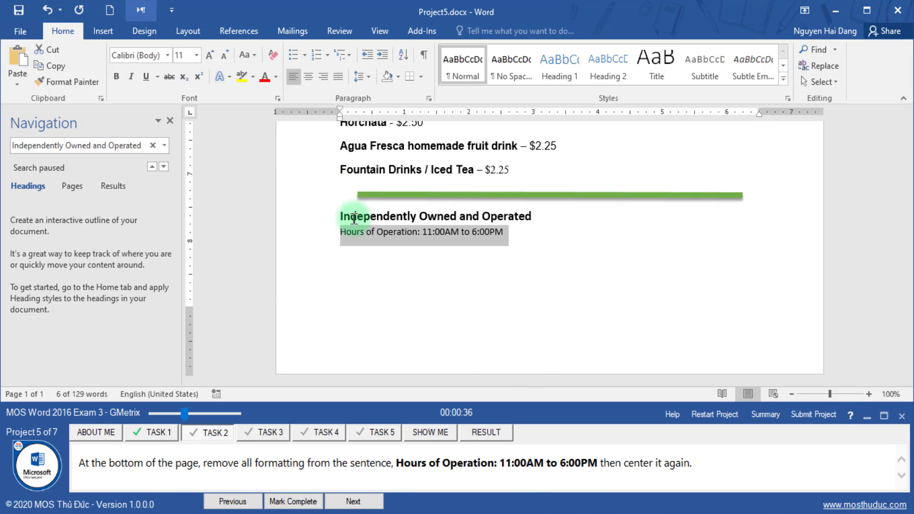
Center the Hours of Operation line and mark Task 2 complete.
drag(600, 463, 689, 463)
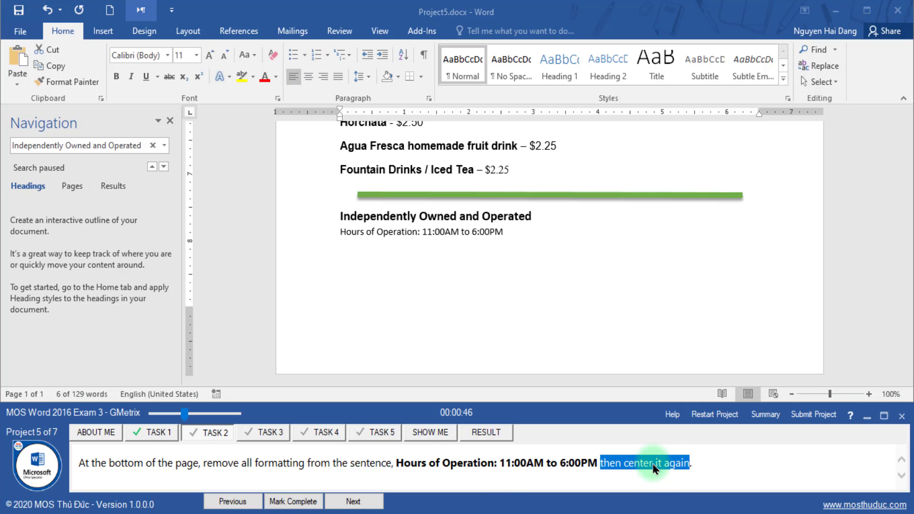
click(324, 88)
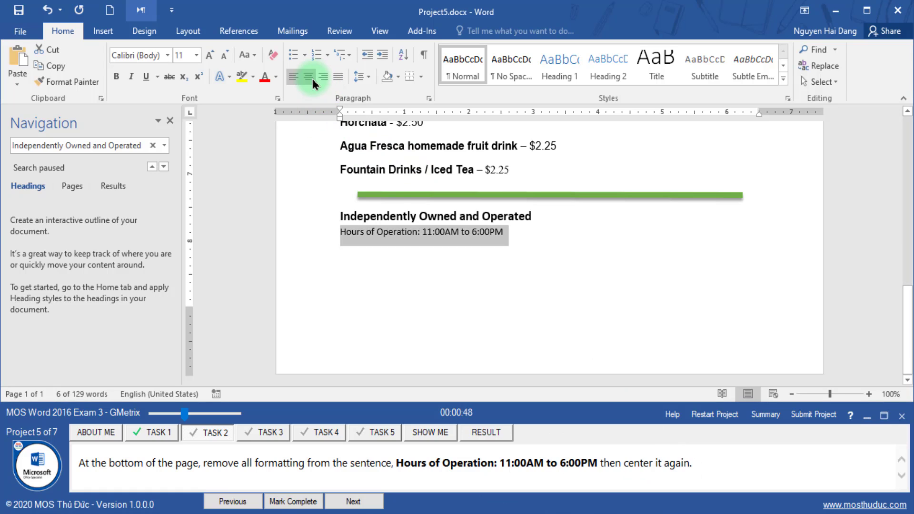
click(312, 81)
click(305, 499)
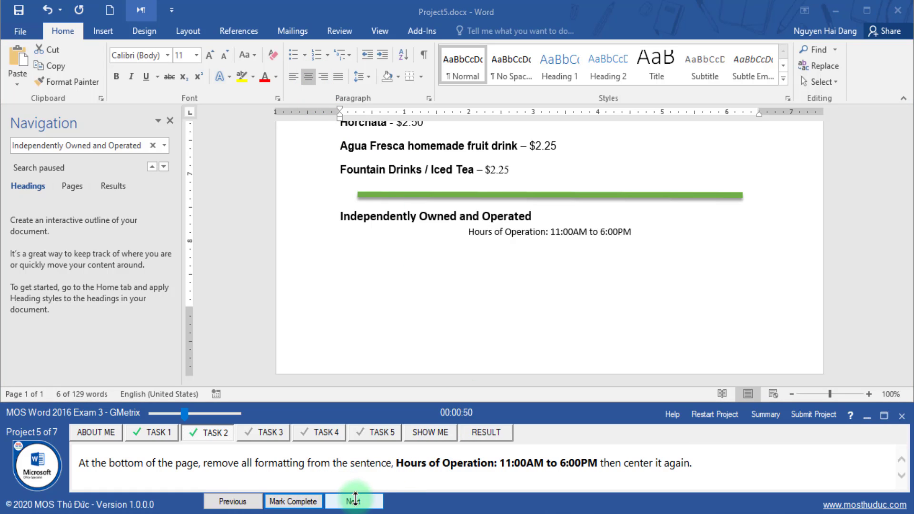
click(355, 500)
Show formatting marks and place the cursor just below the continuous section break.
drag(138, 458, 274, 464)
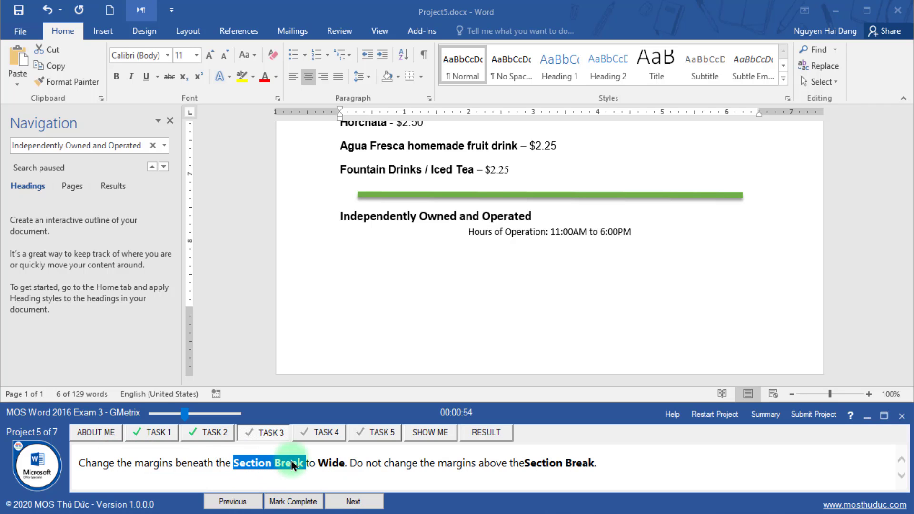
scroll(472, 285, up, 6)
scroll(429, 214, up, 4)
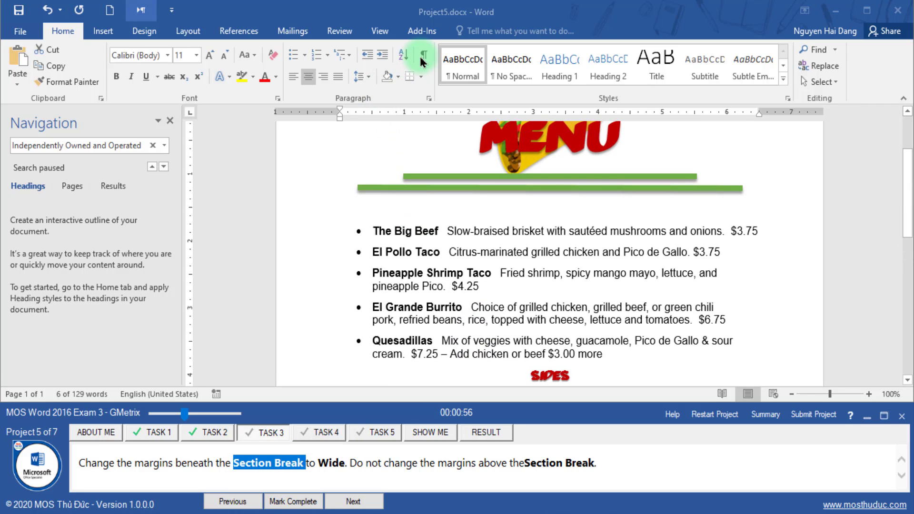
click(424, 56)
scroll(528, 187, up, 3)
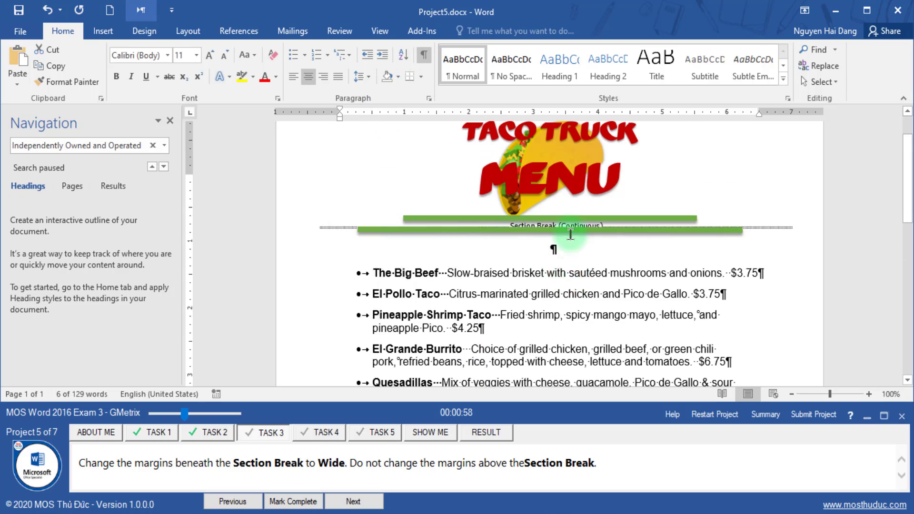
click(524, 304)
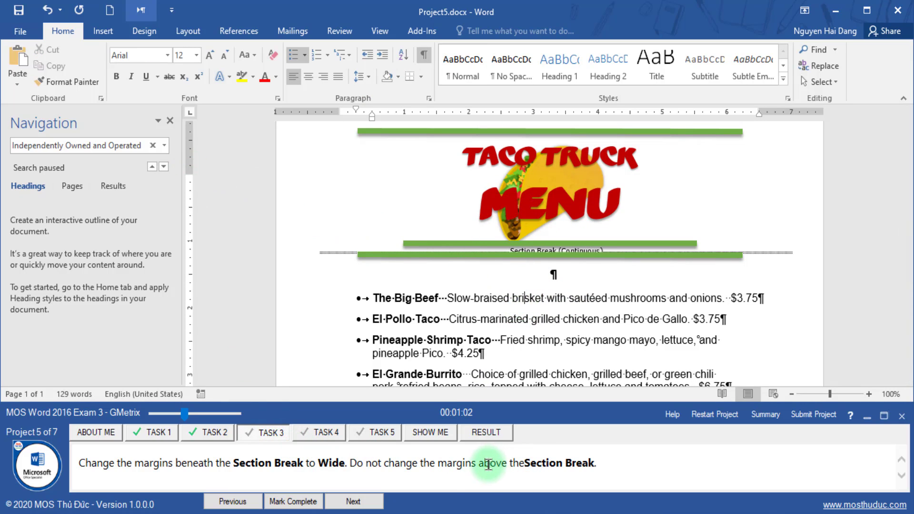
Apply the Wide margin preset to that section and mark Task 3 complete.
drag(318, 463, 365, 462)
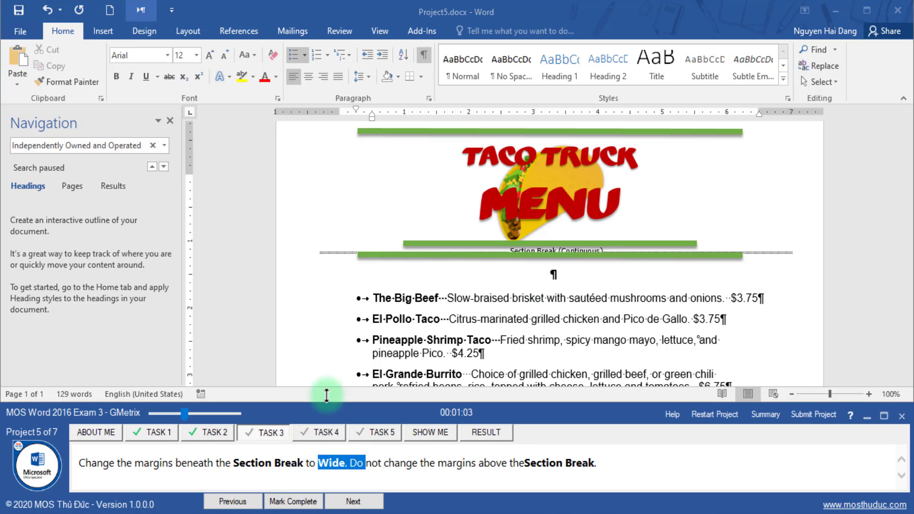
click(188, 31)
click(23, 86)
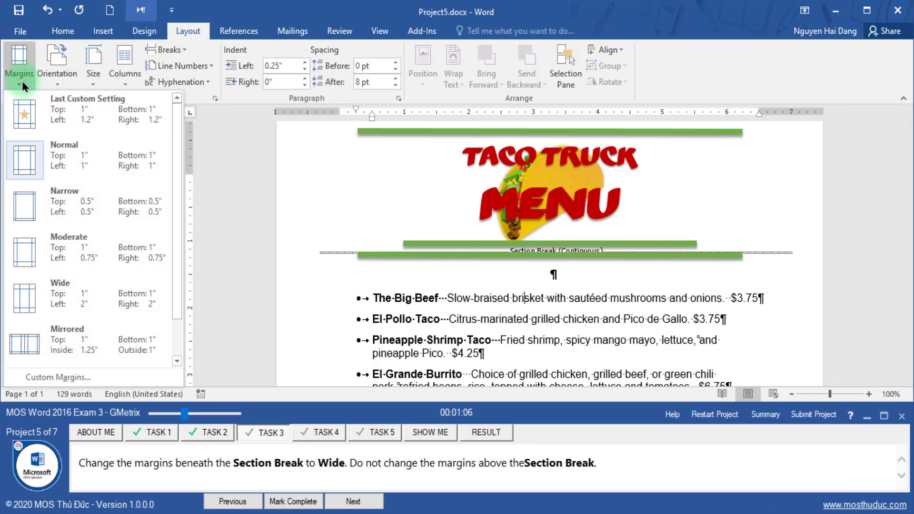
click(28, 300)
scroll(557, 295, down, 3)
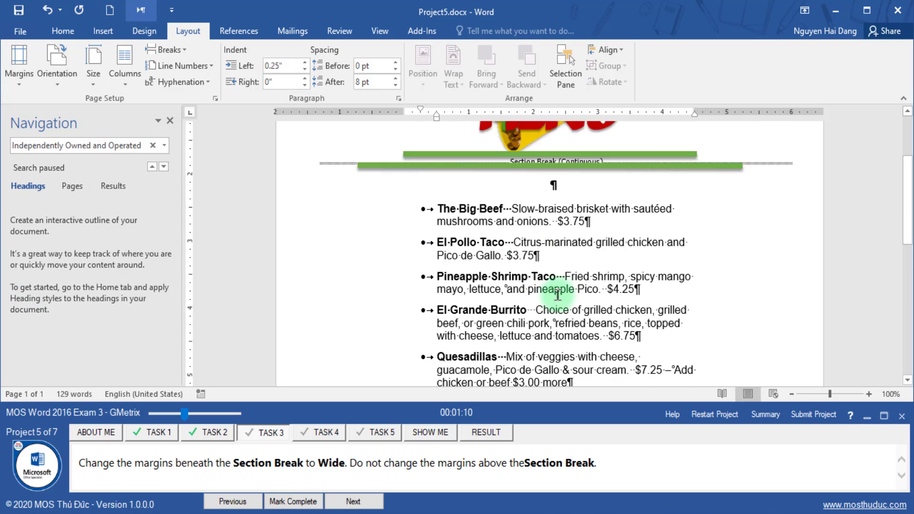
scroll(557, 295, down, 1)
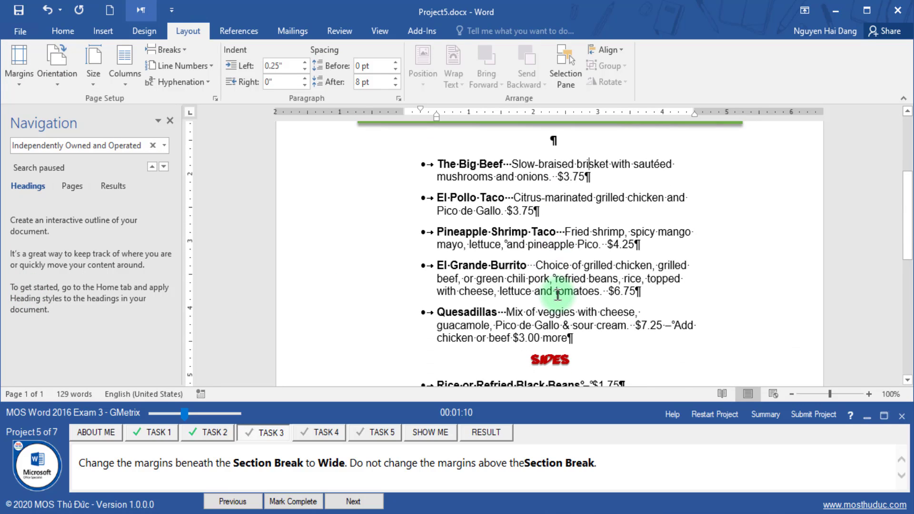
click(288, 504)
Advance to Task 4 and review its instructions for bulleting the drink items.
click(330, 443)
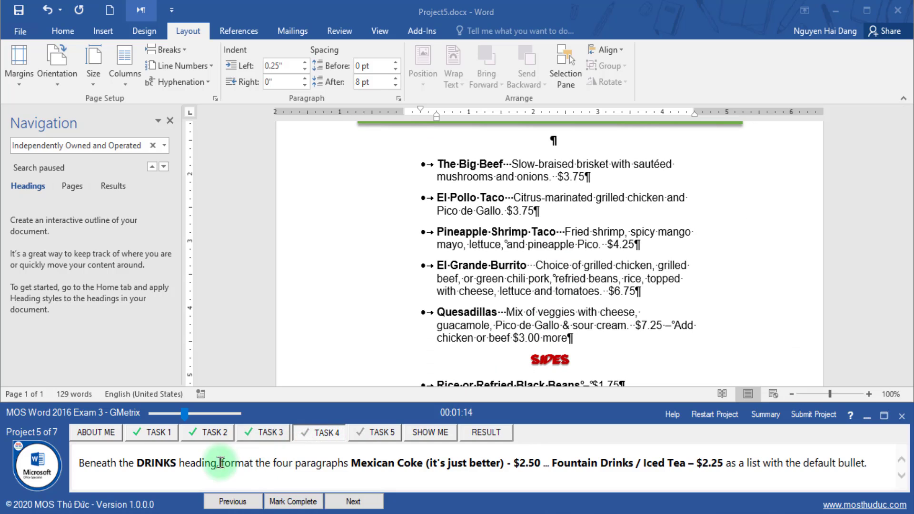
drag(80, 463, 179, 463)
scroll(719, 267, down, 5)
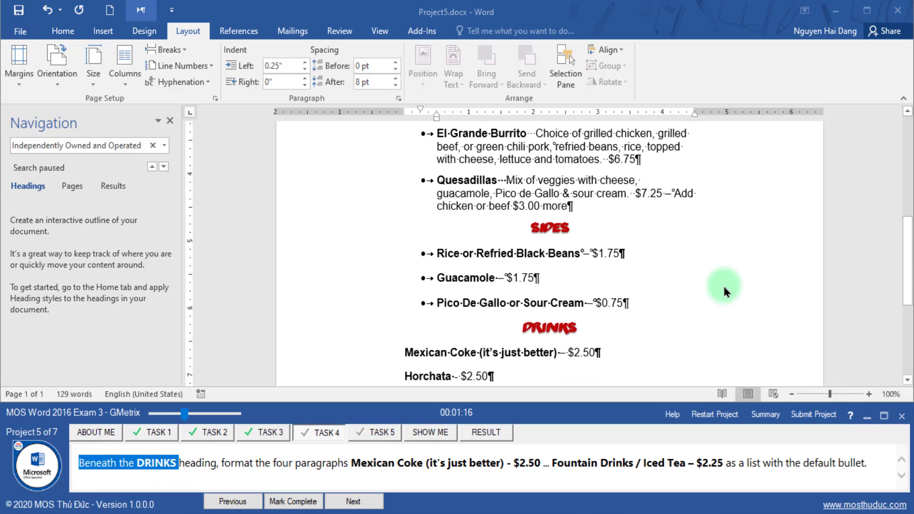
scroll(724, 262, down, 4)
click(578, 217)
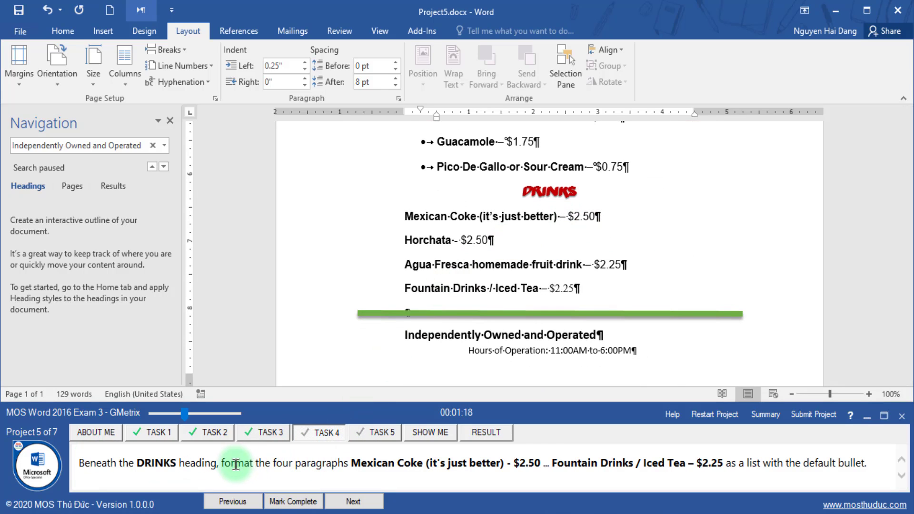
drag(221, 463, 396, 462)
click(467, 247)
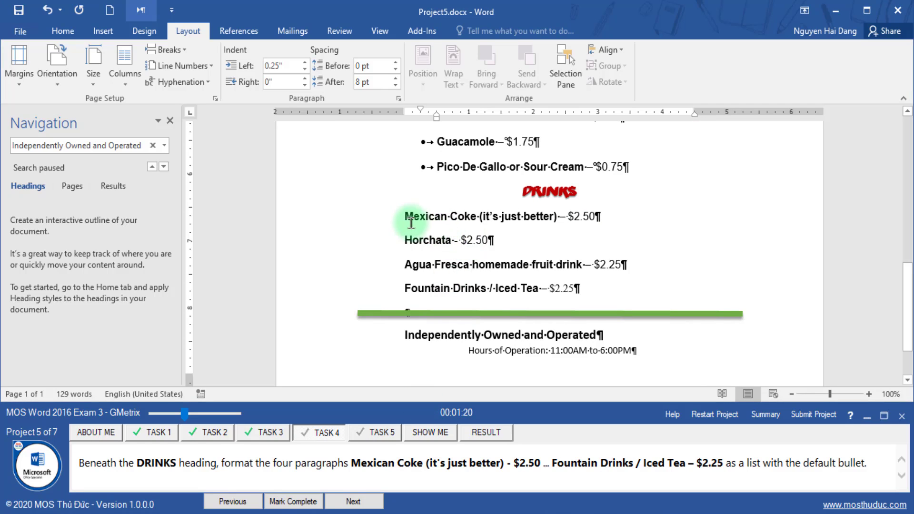
Bullet the four drinks from Mexican Coke to Fountain Drinks / Iced Tea, then mark Task 4 complete.
drag(388, 225, 386, 292)
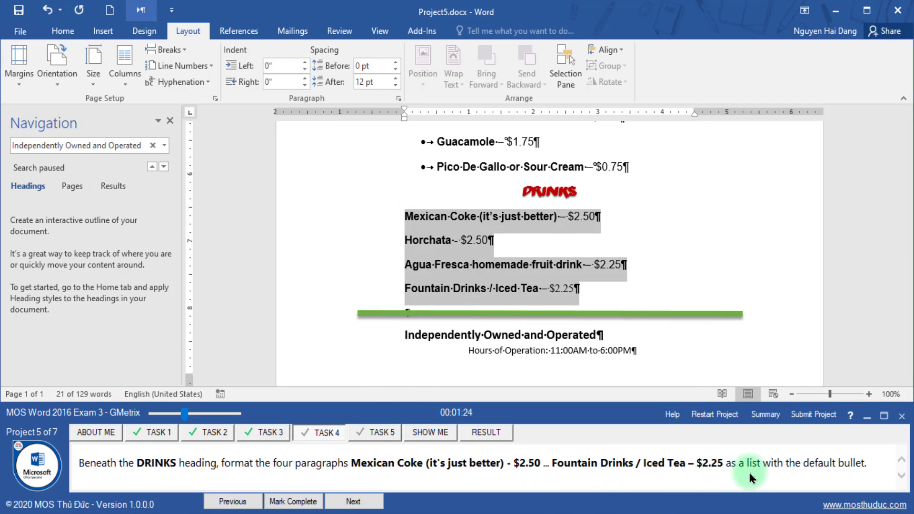
click(63, 31)
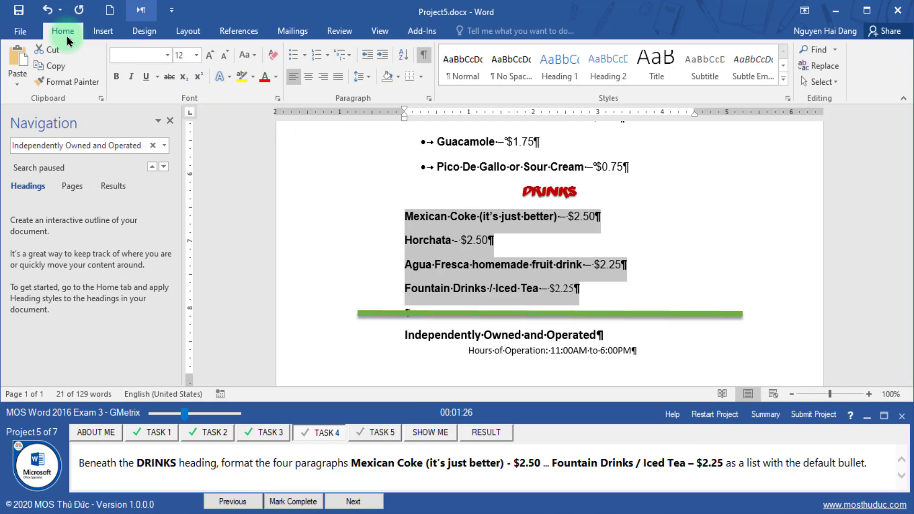
drag(804, 463, 867, 463)
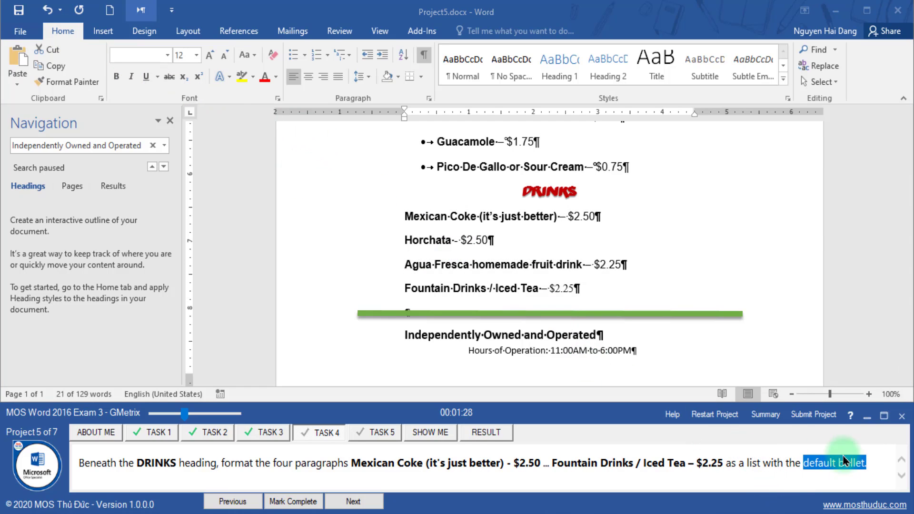
click(293, 56)
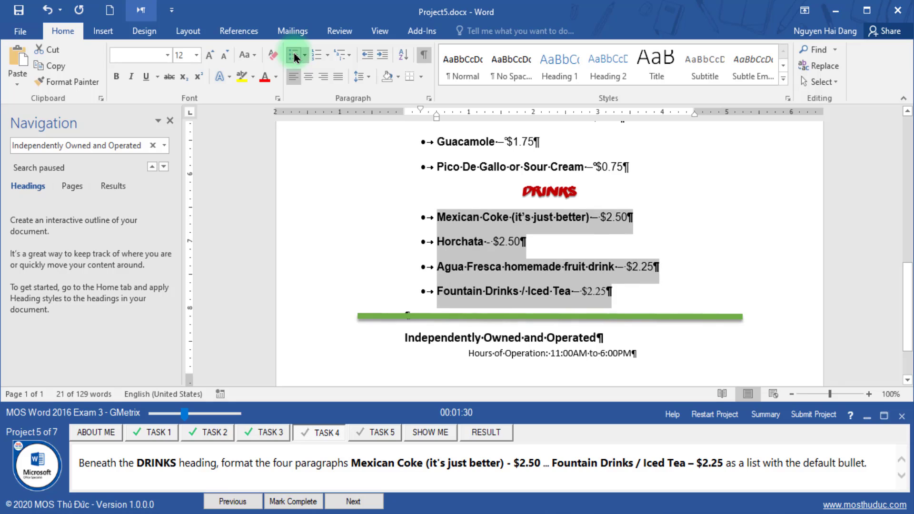
click(293, 501)
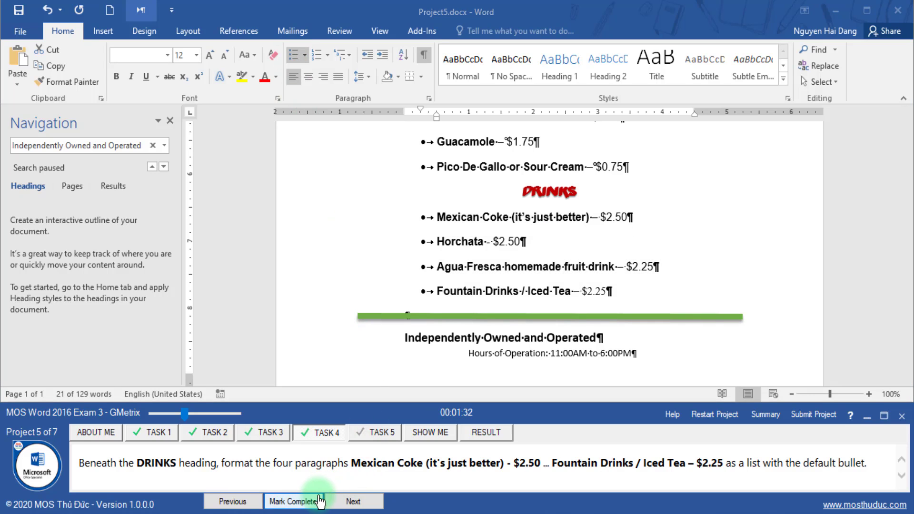
click(351, 502)
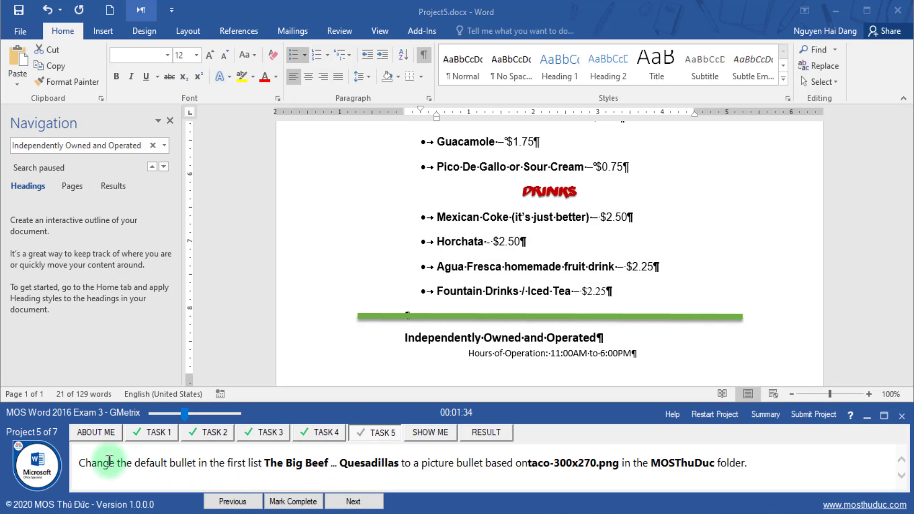
drag(109, 461, 188, 468)
drag(265, 462, 329, 464)
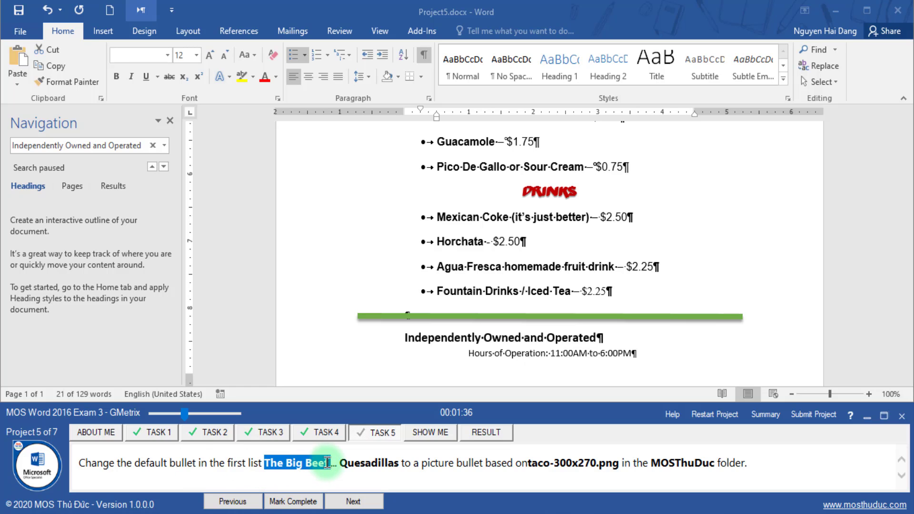
scroll(591, 263, up, 3)
scroll(592, 262, up, 8)
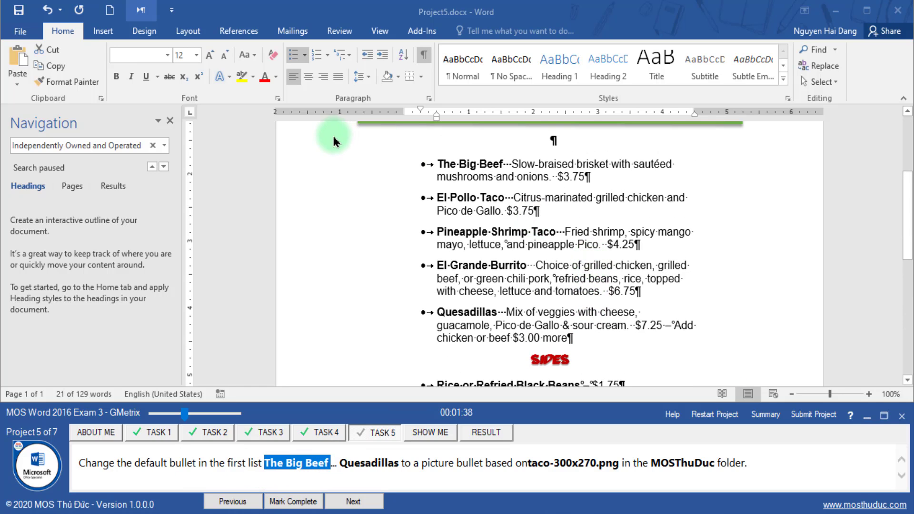
click(332, 166)
drag(321, 169, 315, 337)
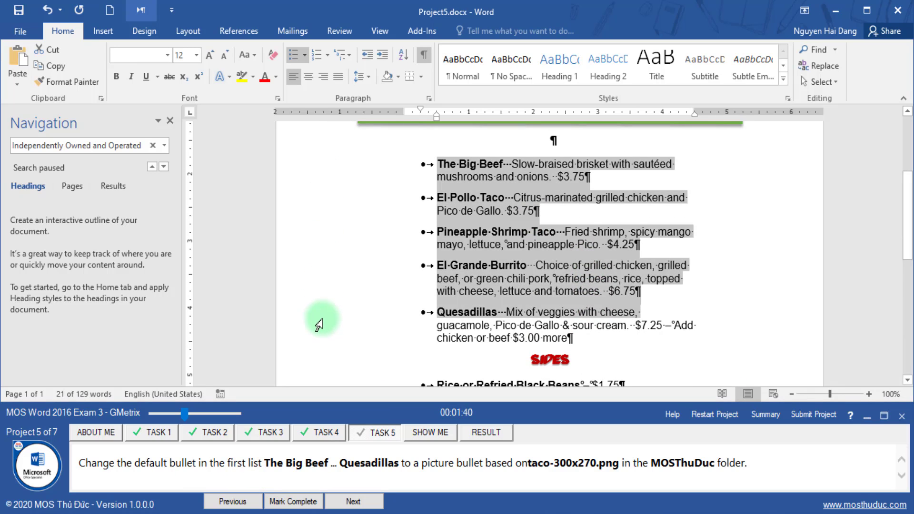
click(486, 467)
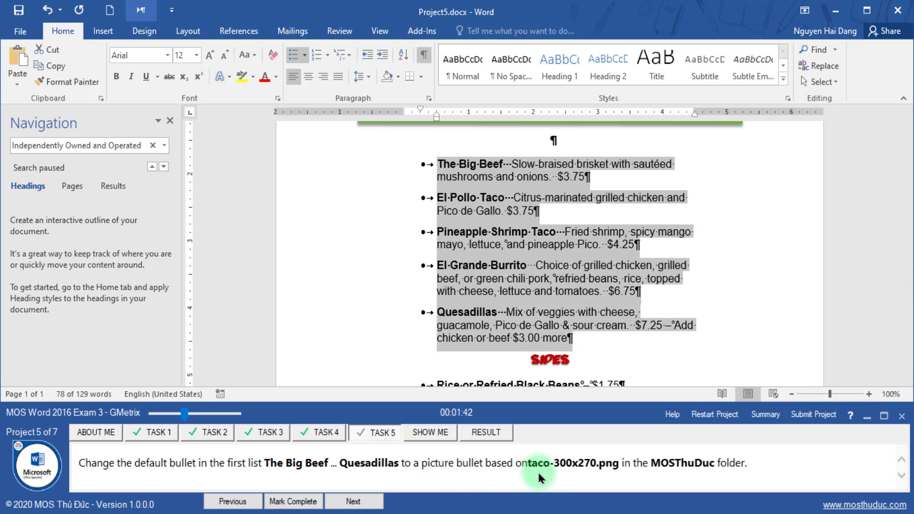
drag(517, 465, 600, 476)
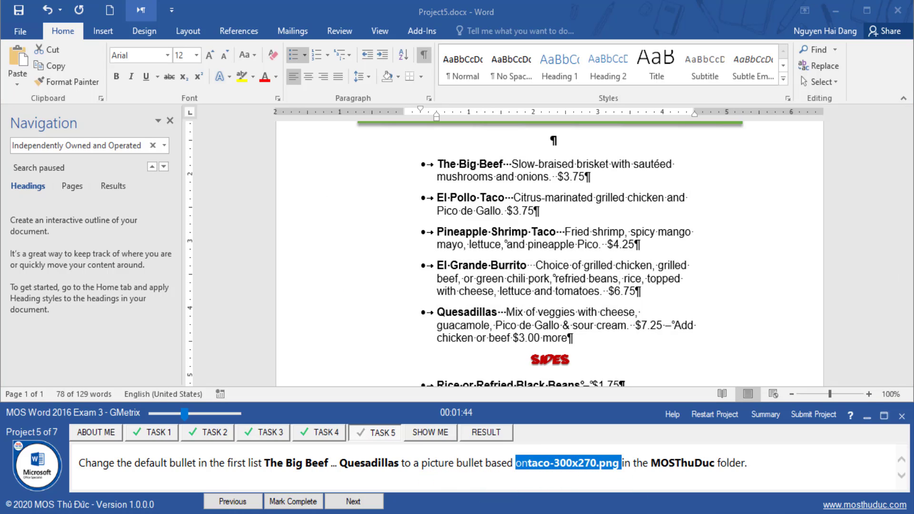
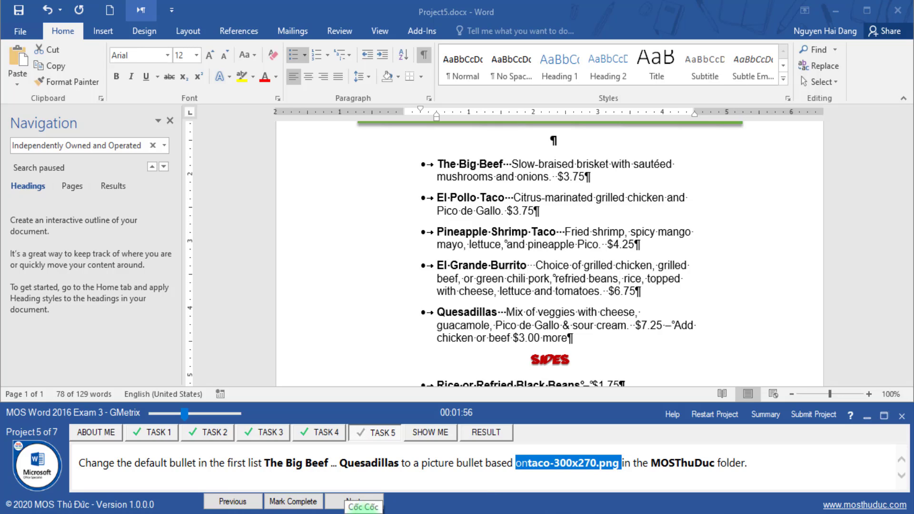
Select The Big Beef … Quesadillas list, undoing an accidentally inserted taco-300x270.png image.
click(476, 210)
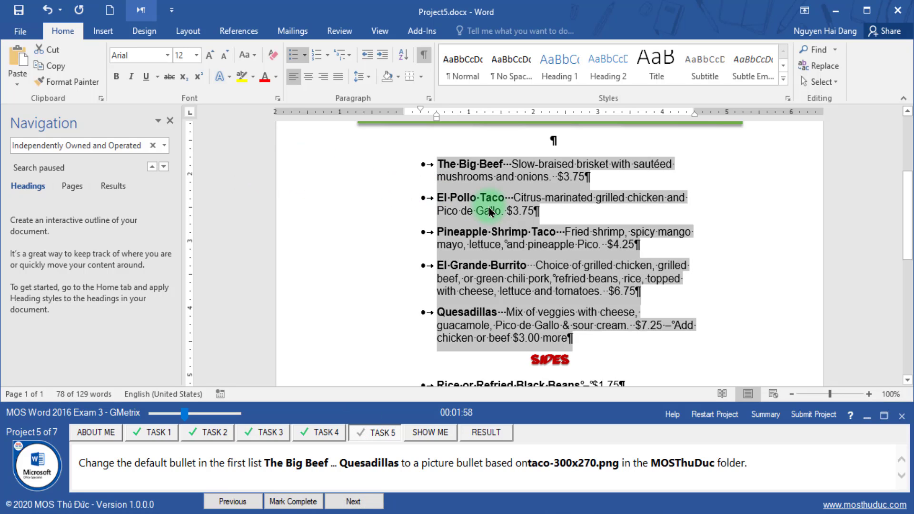
click(103, 30)
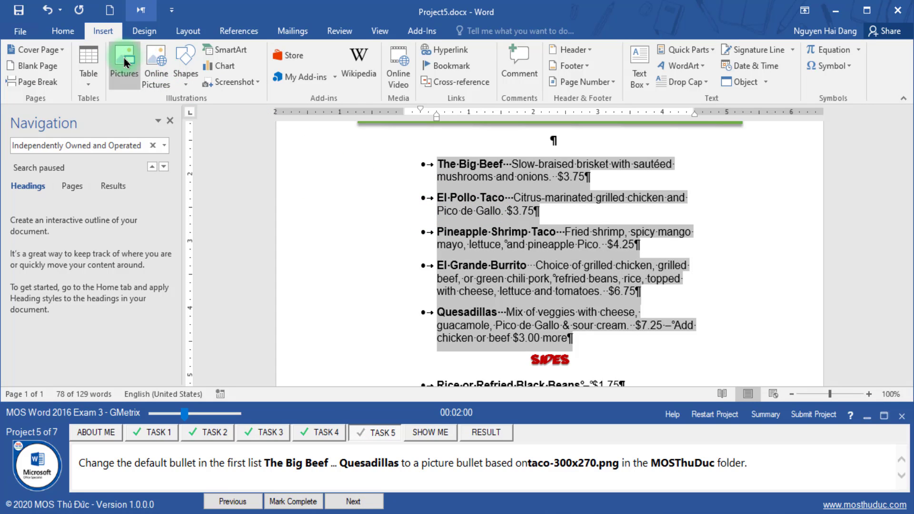
click(125, 62)
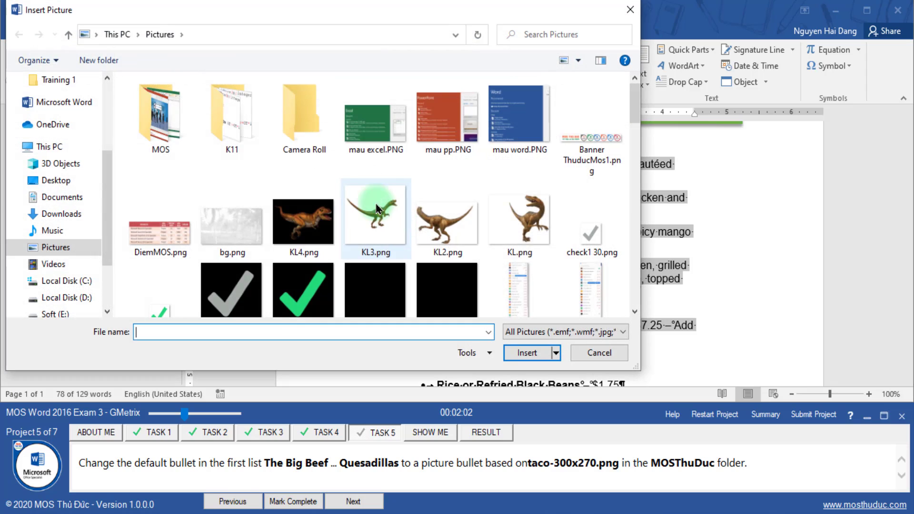
mouse_move(61, 164)
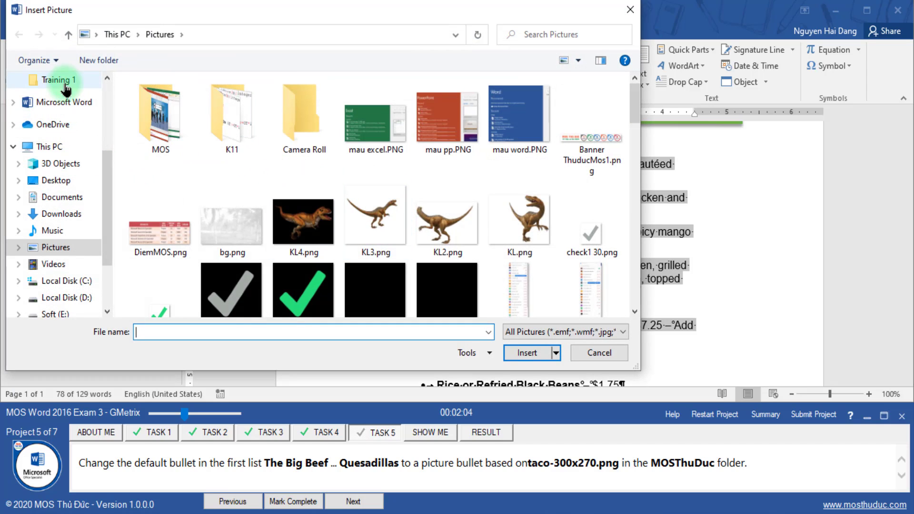
click(69, 197)
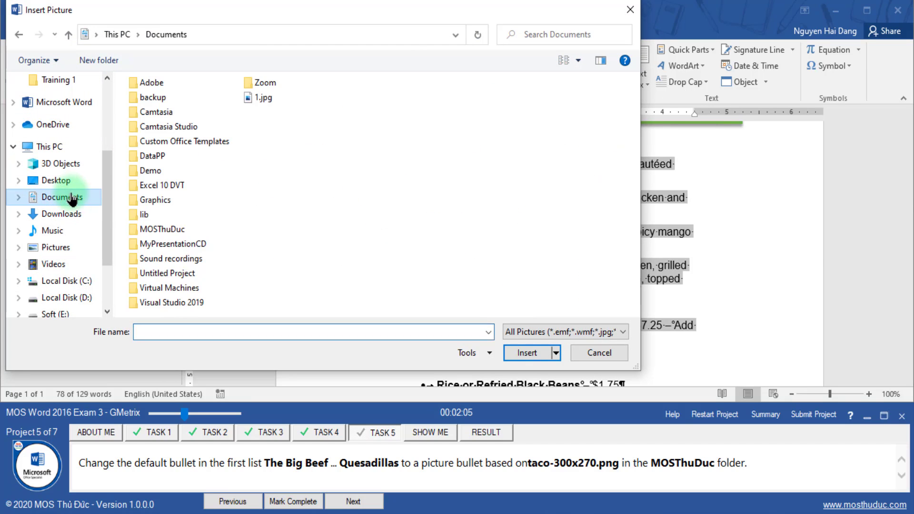
double_click(178, 230)
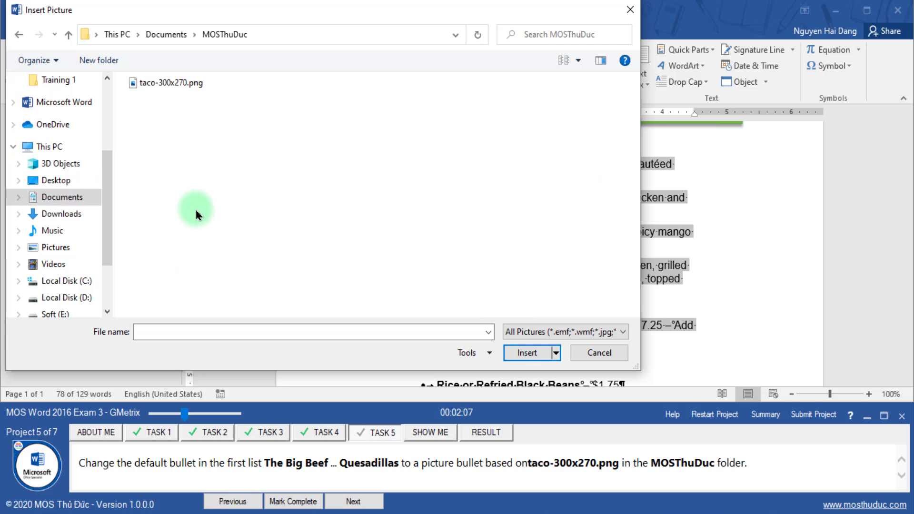
double_click(189, 88)
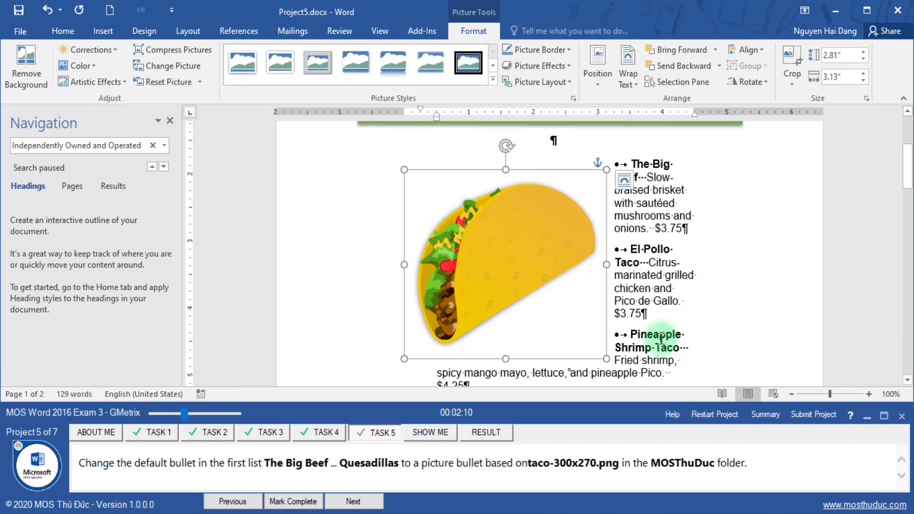
click(48, 17)
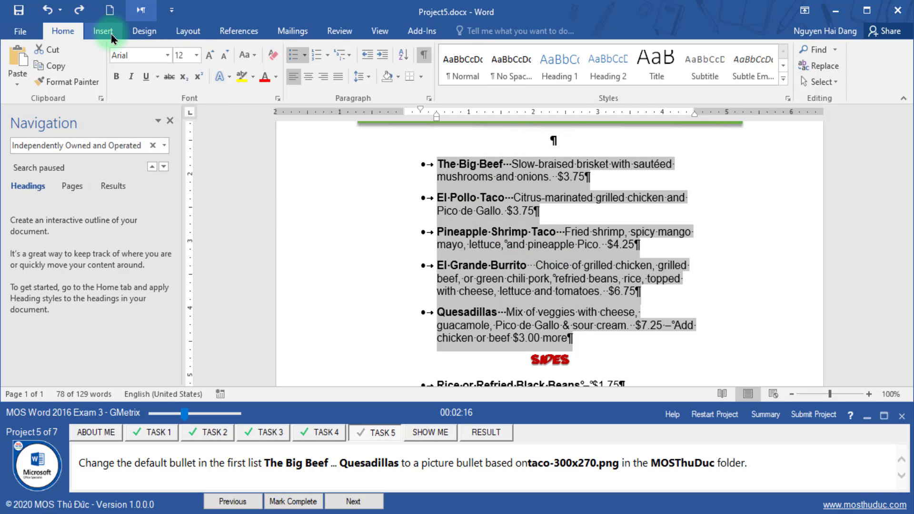
Give the list taco-300x270.png picture bullets, then mark Project 5 complete and submit it.
click(305, 56)
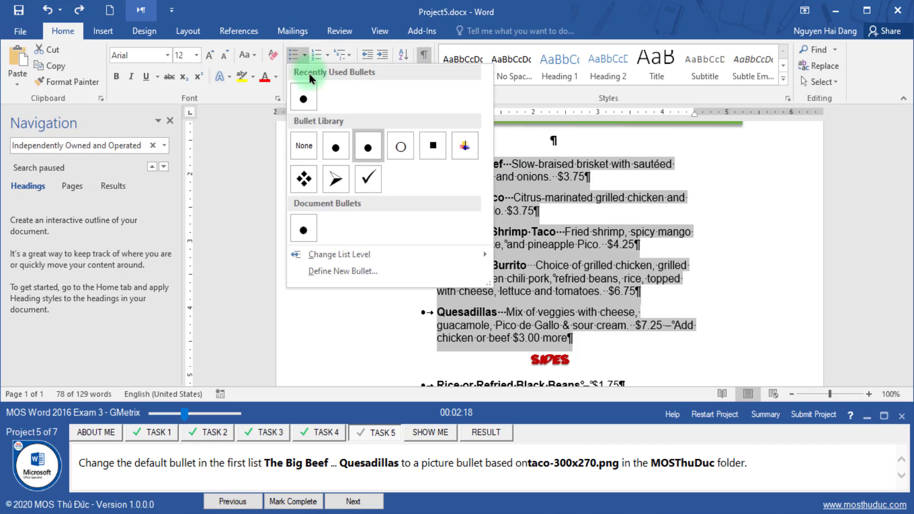
click(367, 275)
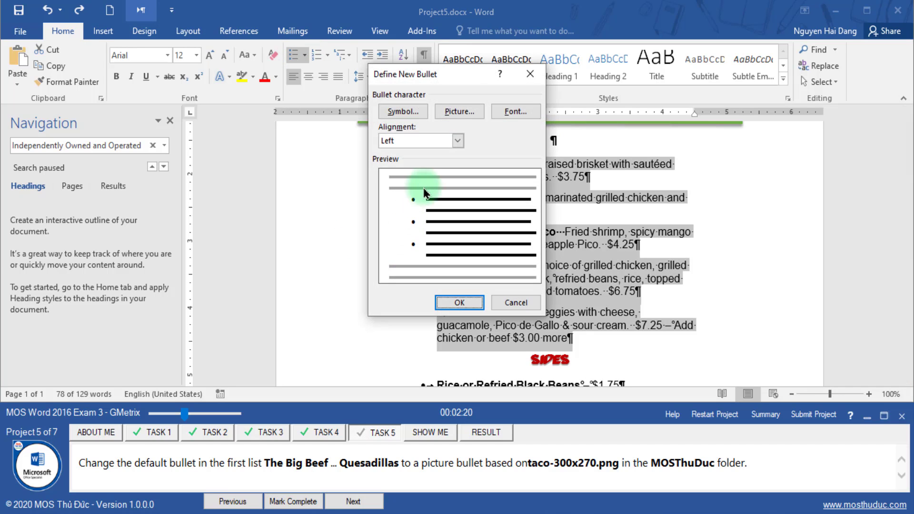
click(459, 111)
click(490, 185)
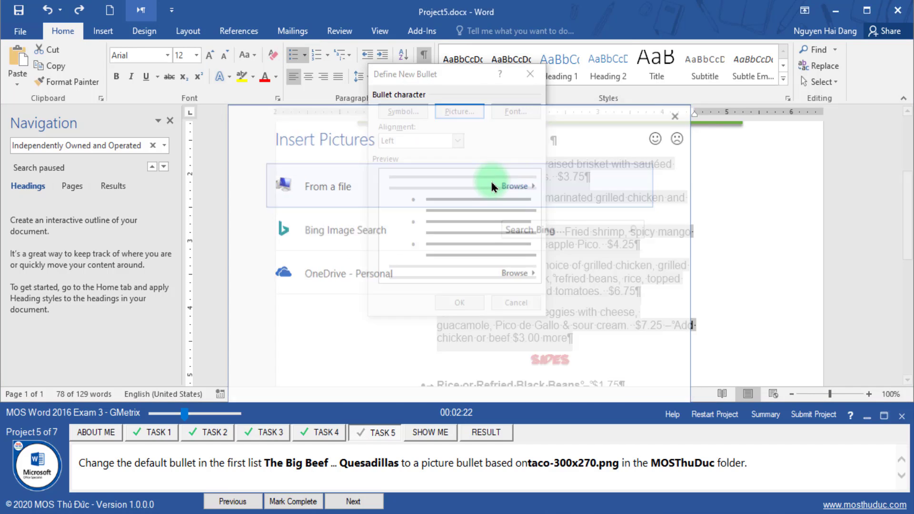
double_click(160, 134)
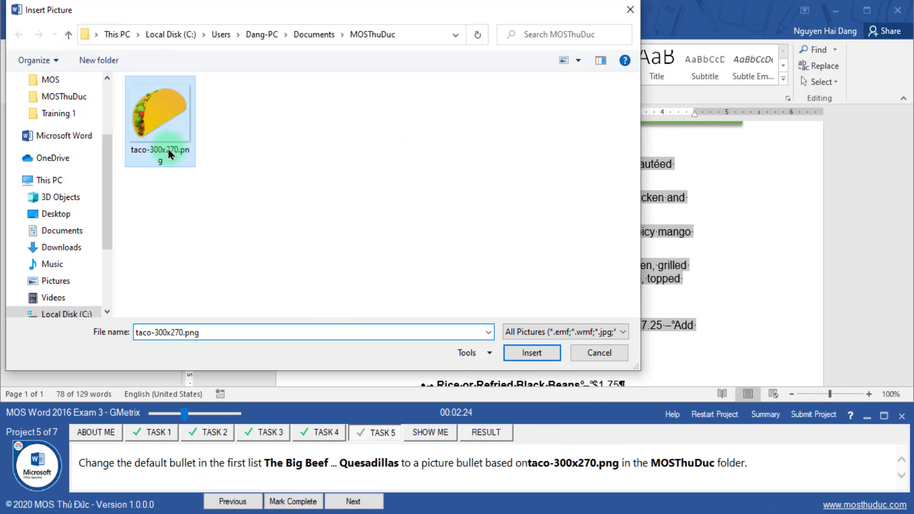
click(438, 302)
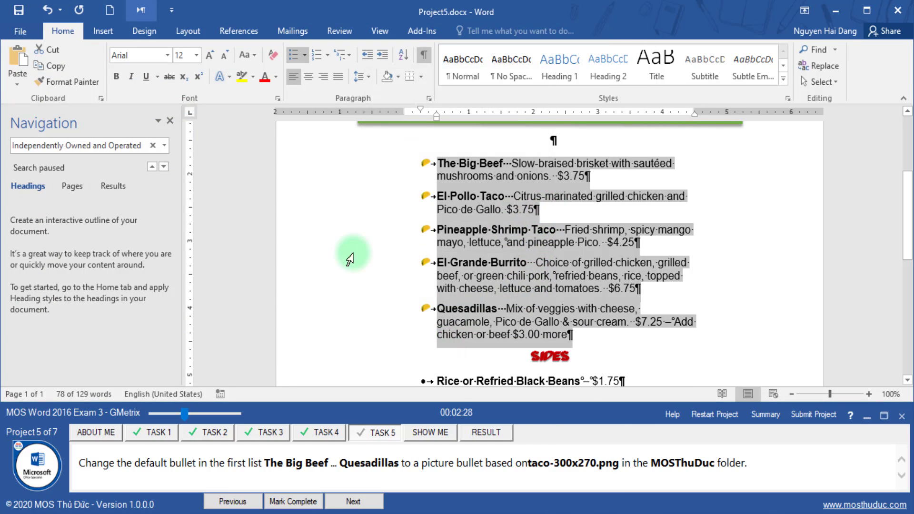
click(304, 500)
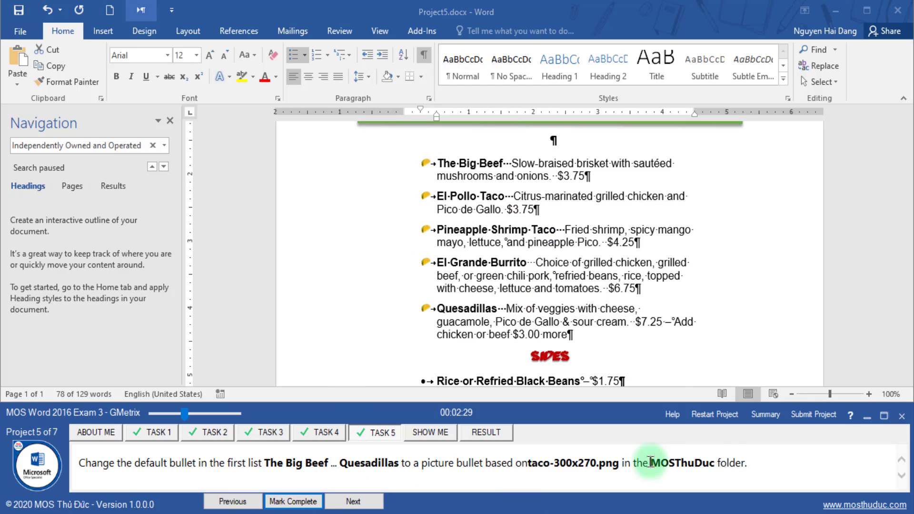
click(813, 420)
Close Project 5 at the save prompt and bring up Project 6's first task.
click(567, 400)
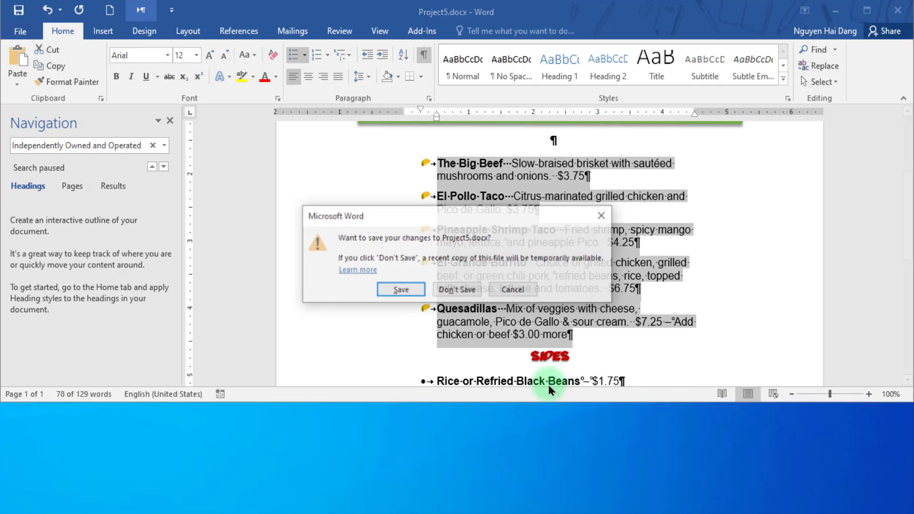
click(418, 295)
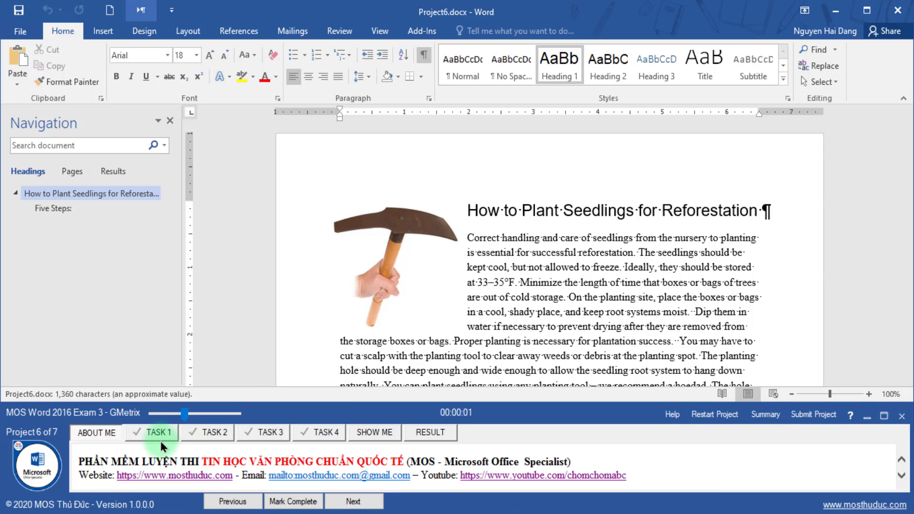
click(153, 435)
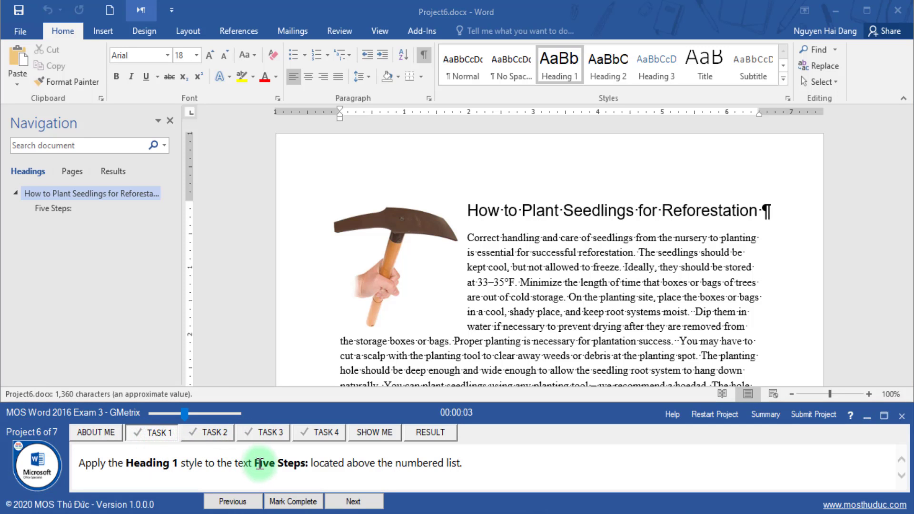
Find and select the 'Five Steps:' text using the Navigation pane search.
drag(256, 464, 307, 463)
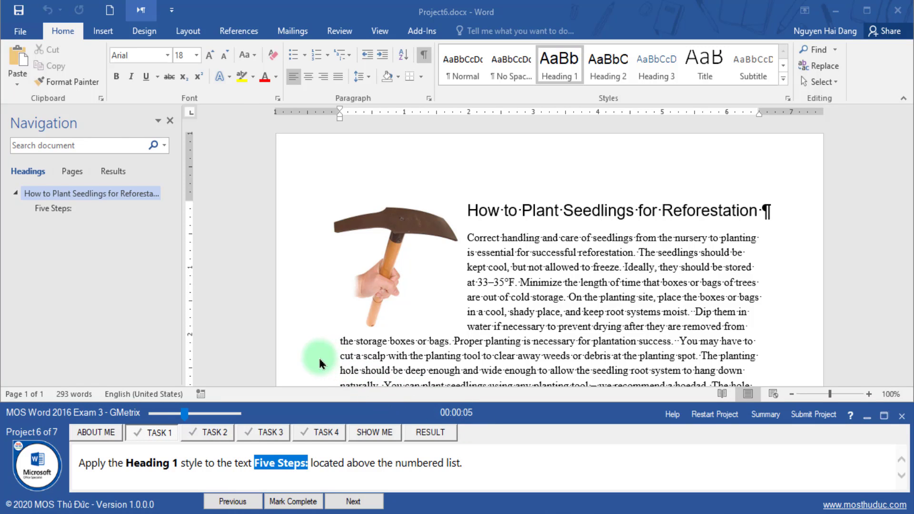
click(129, 145)
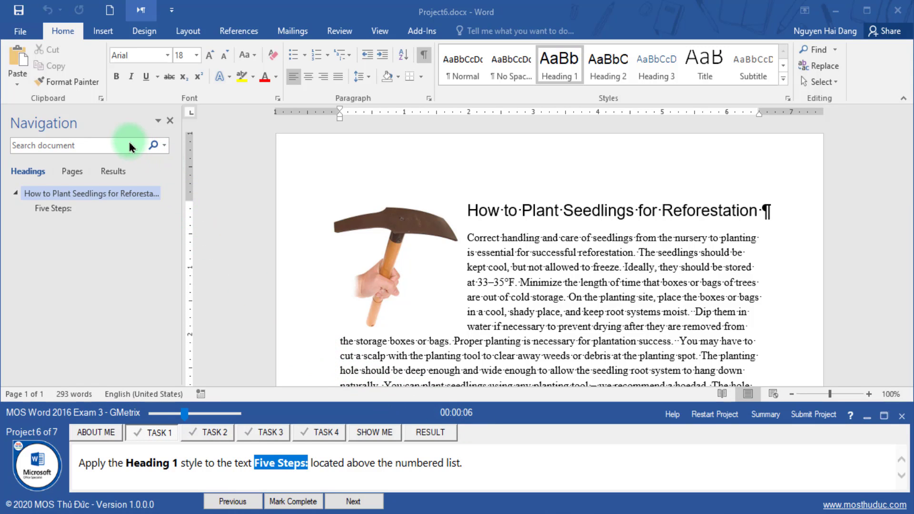
click(115, 172)
click(105, 188)
click(67, 215)
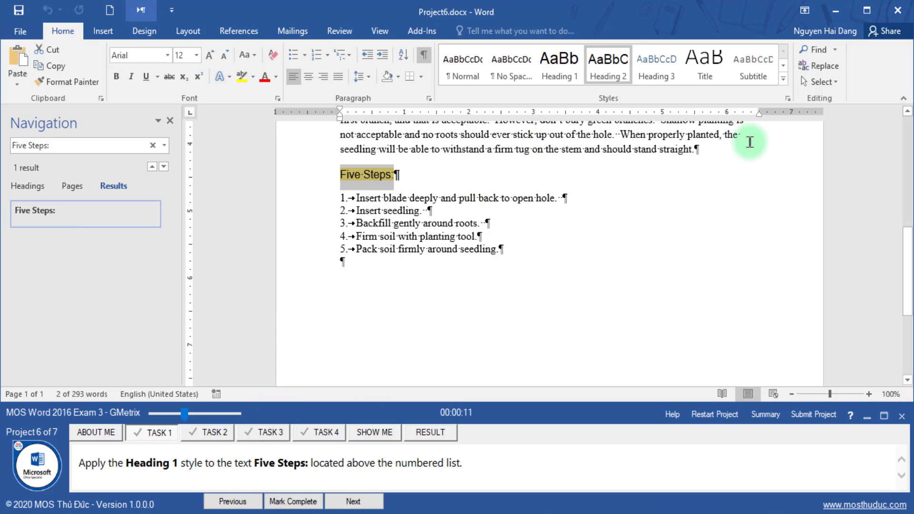
Style 'Five Steps:' as Heading 1 and mark task 1 complete.
click(783, 79)
click(558, 64)
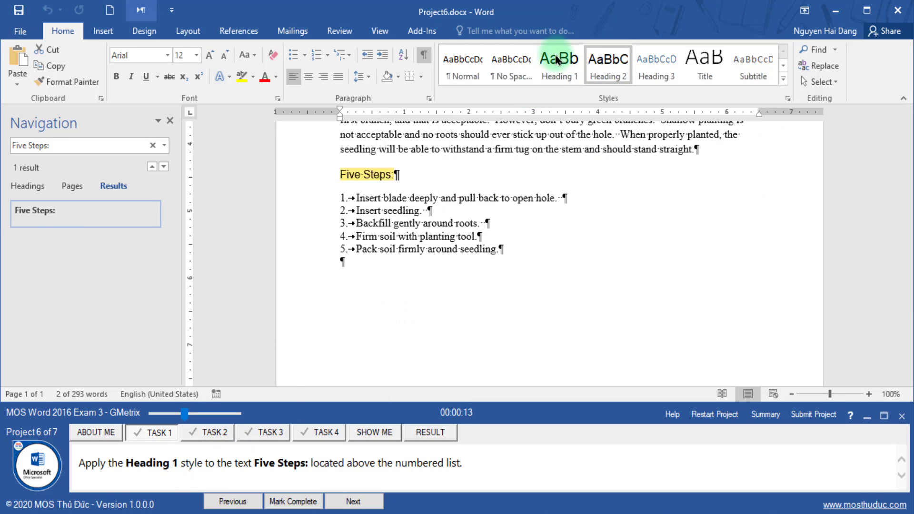
click(279, 501)
click(355, 500)
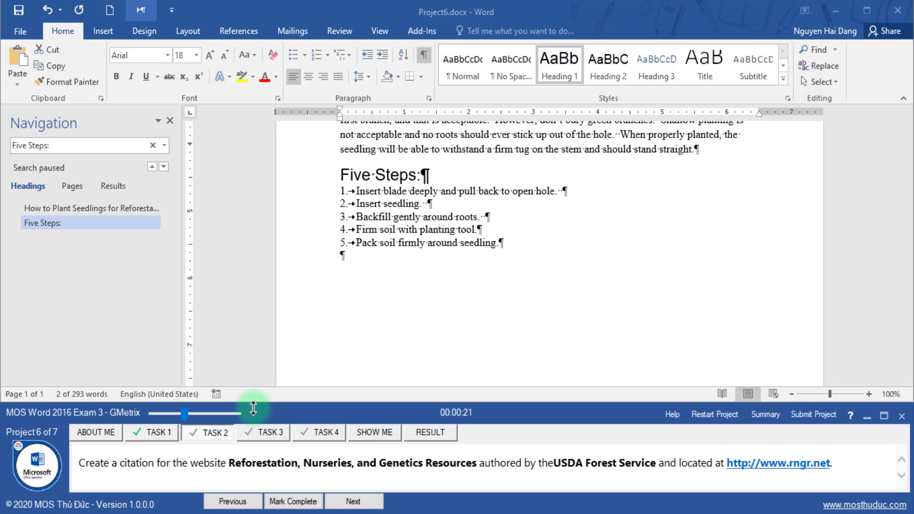
Raise the GMetrix panel to show the citation task steps, and open References for Manage Sources.
mouse_move(253, 408)
mouse_down()
mouse_move(249, 417)
mouse_move(252, 298)
mouse_up()
click(676, 314)
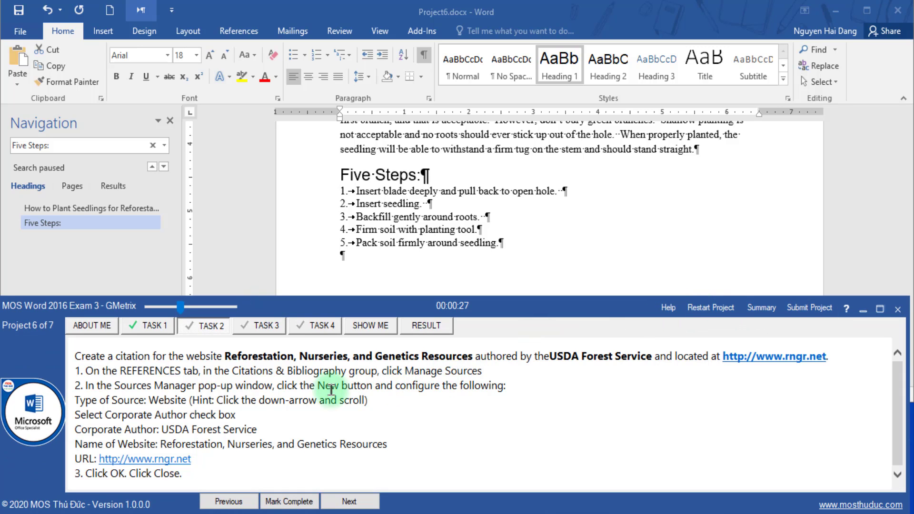
click(252, 32)
click(252, 32)
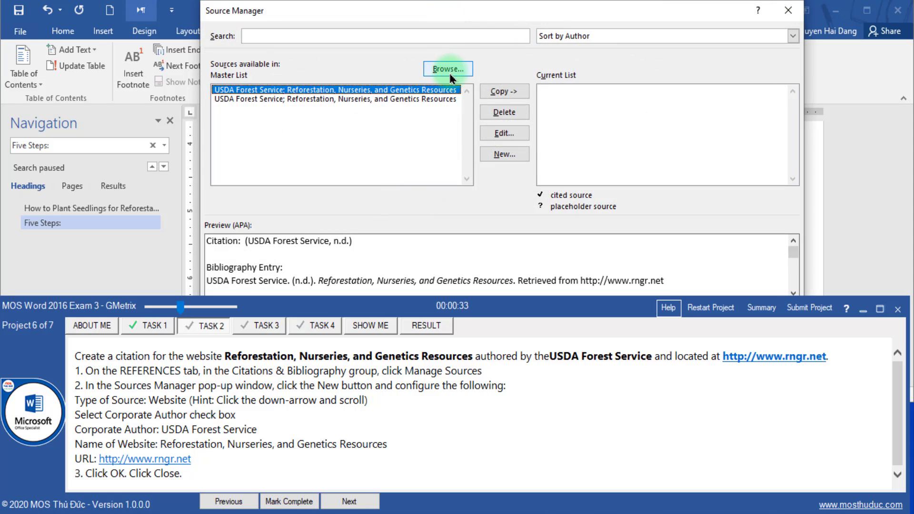
Start a new Web site source with corporate author USDA Forest Service.
click(499, 157)
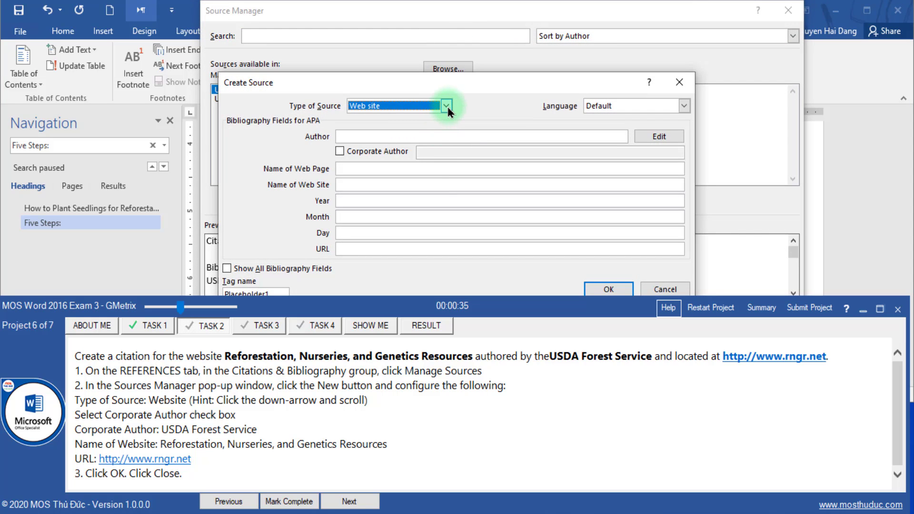
click(448, 107)
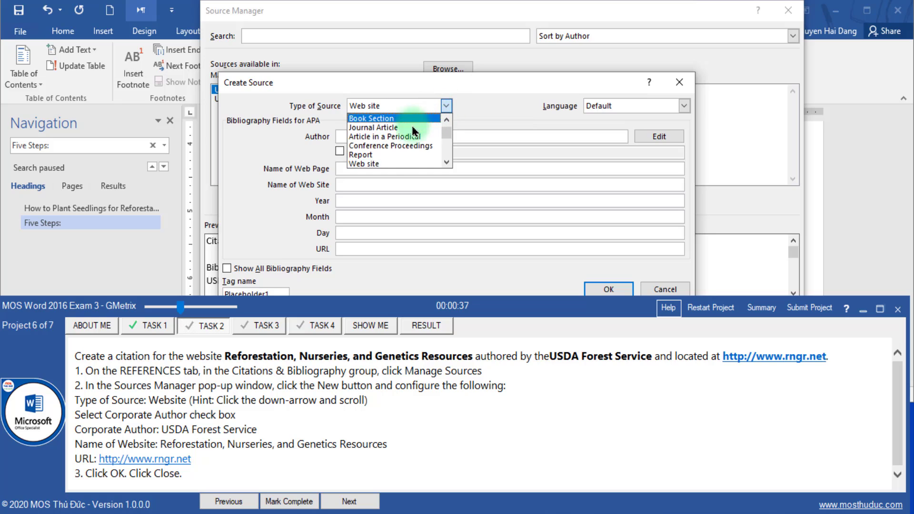
click(373, 167)
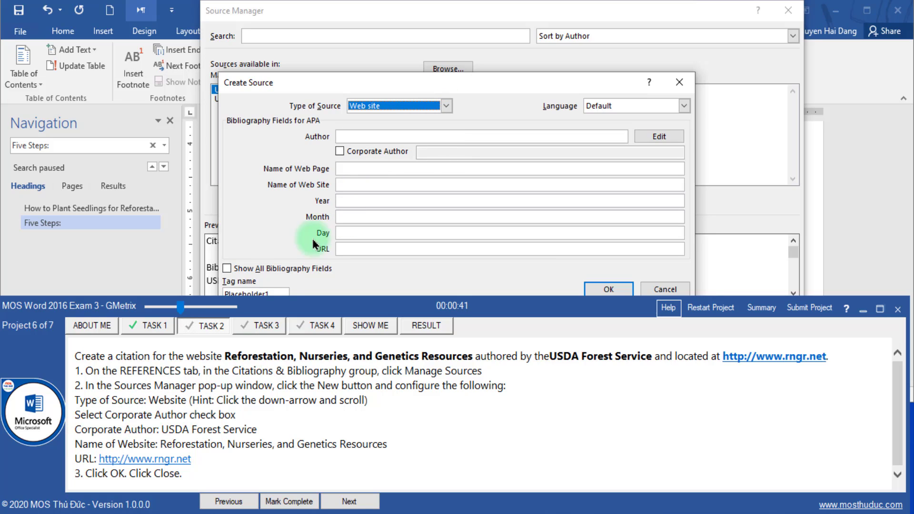
click(340, 151)
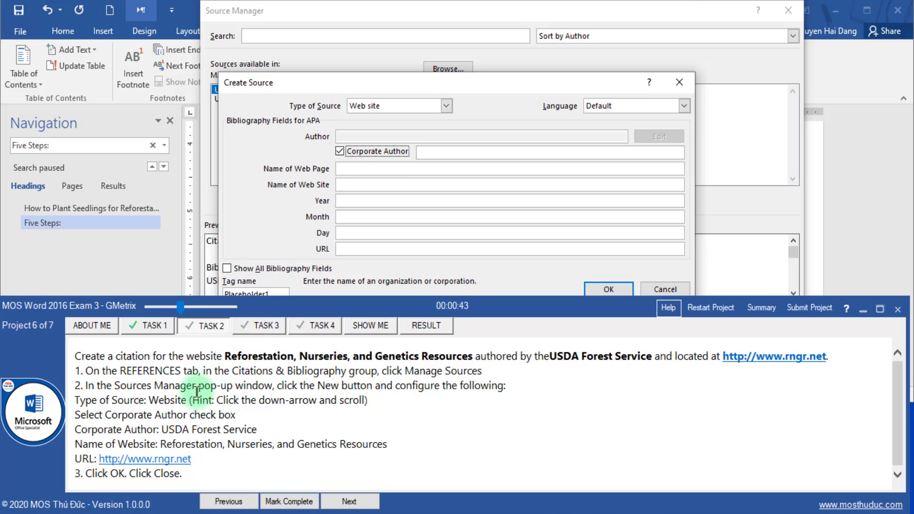
drag(161, 431, 257, 430)
key(ctrl+c)
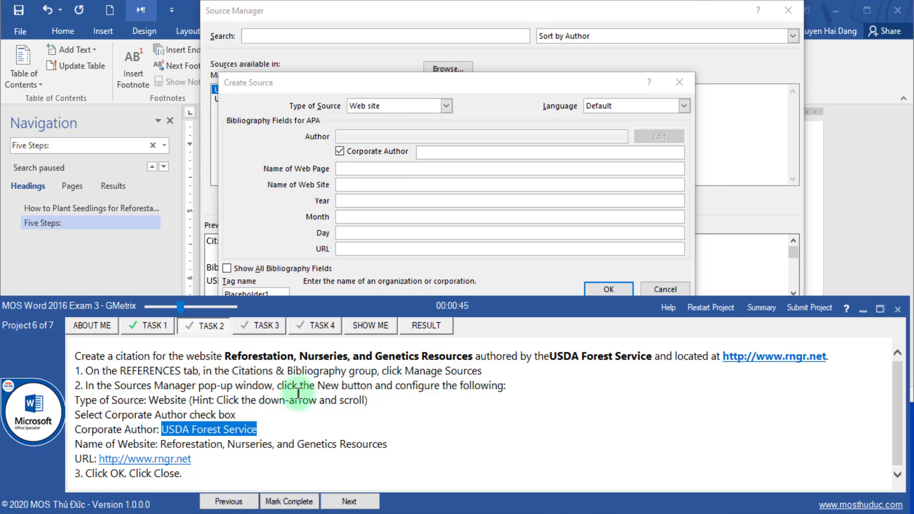
click(451, 155)
key(ctrl+v)
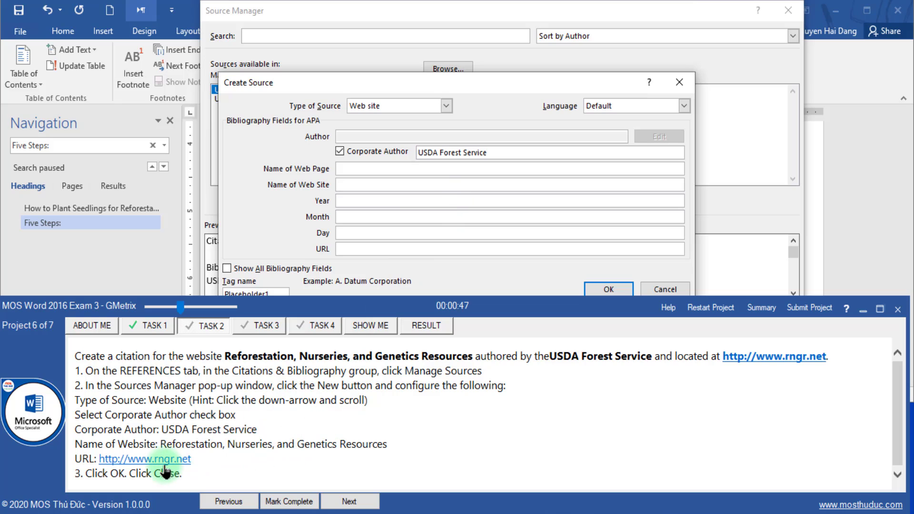
drag(161, 444, 389, 444)
key(ctrl+c)
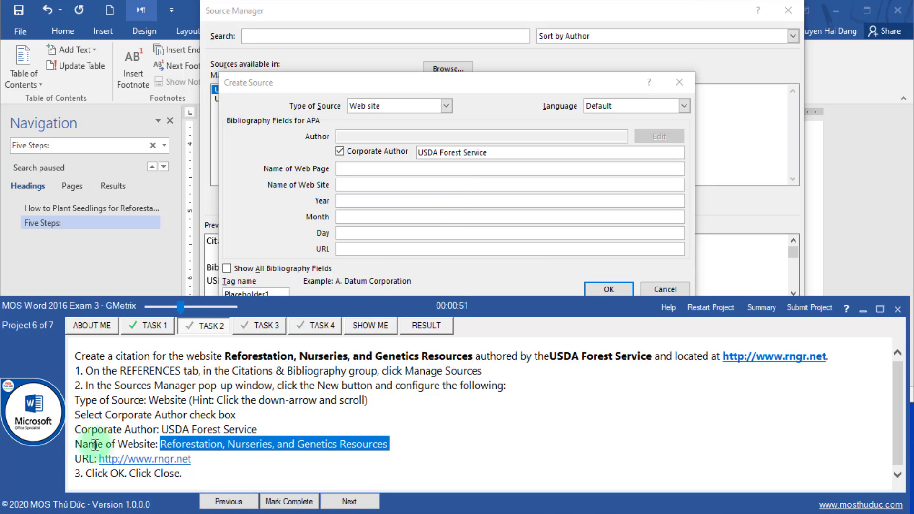
drag(95, 444, 369, 230)
click(370, 186)
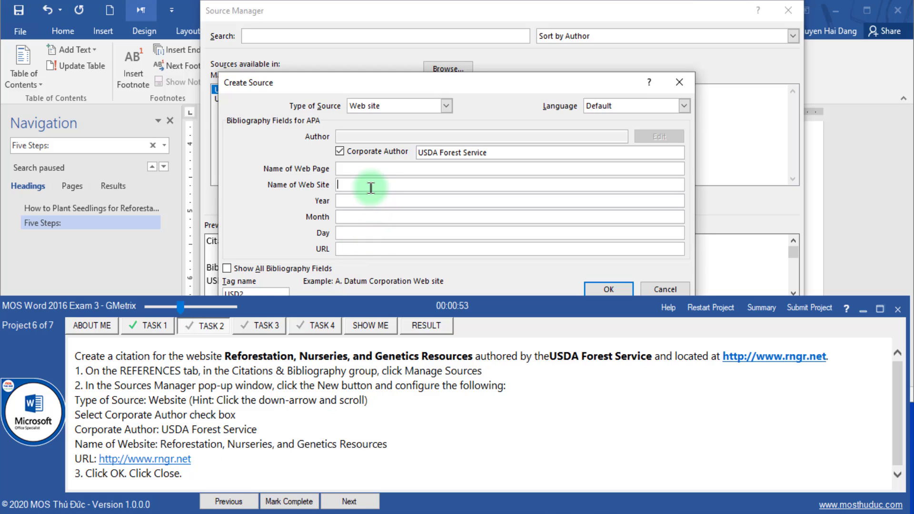
key(ctrl+v)
drag(192, 460, 98, 460)
key(ctrl+c)
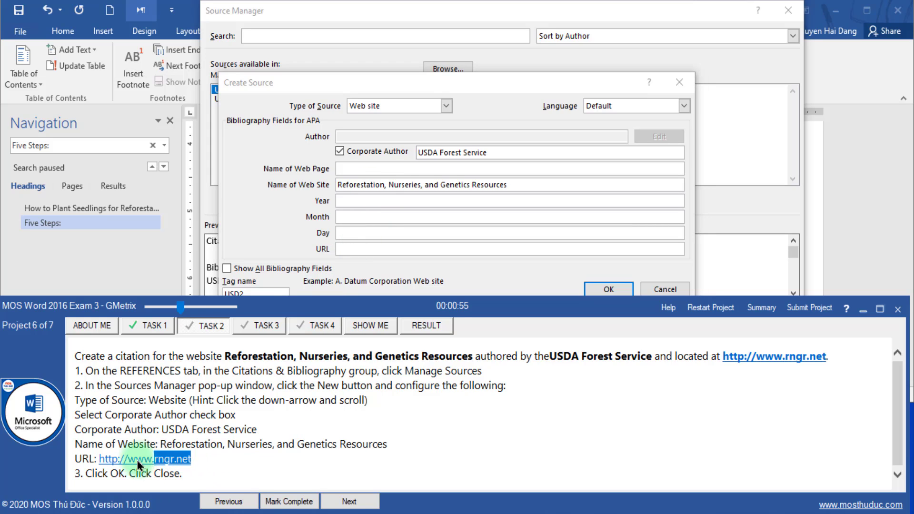
click(368, 248)
key(ctrl+v)
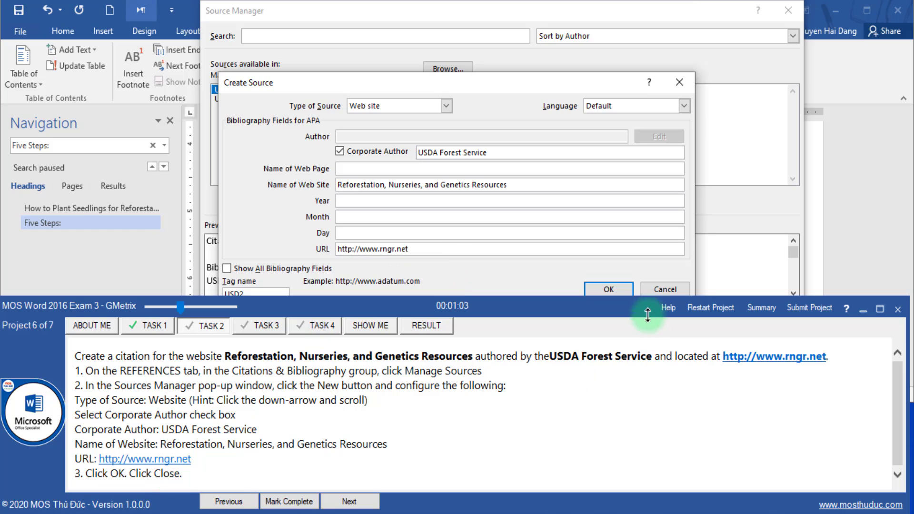
click(613, 290)
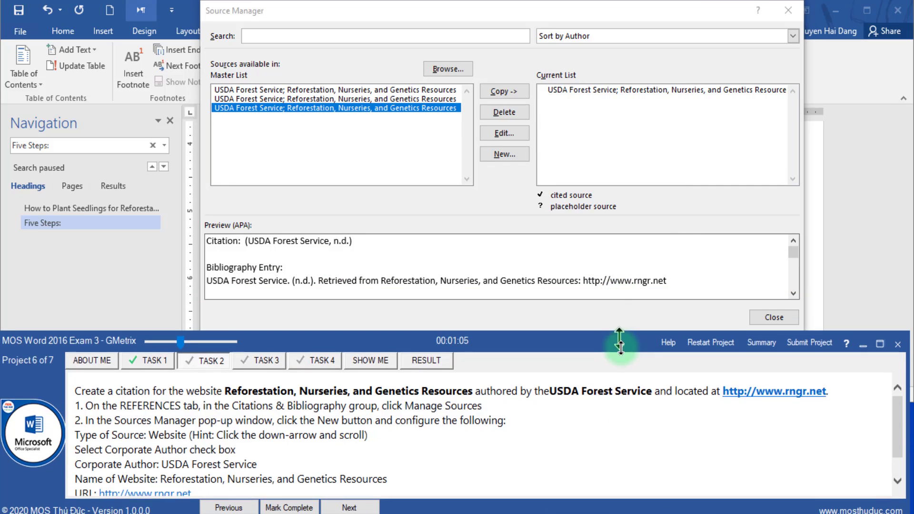
Close Source Manager, mark task 2 complete, and copy ' - Hoedad' from the caption task.
drag(618, 298, 643, 402)
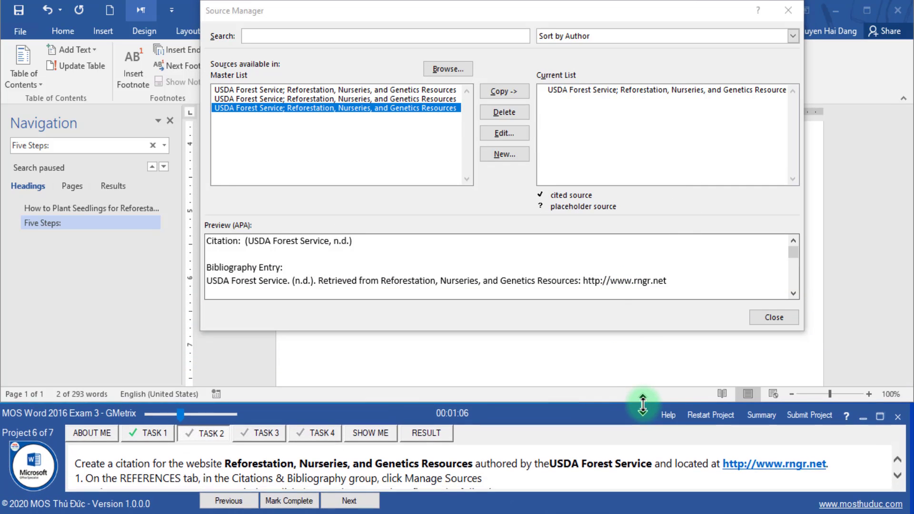
click(776, 318)
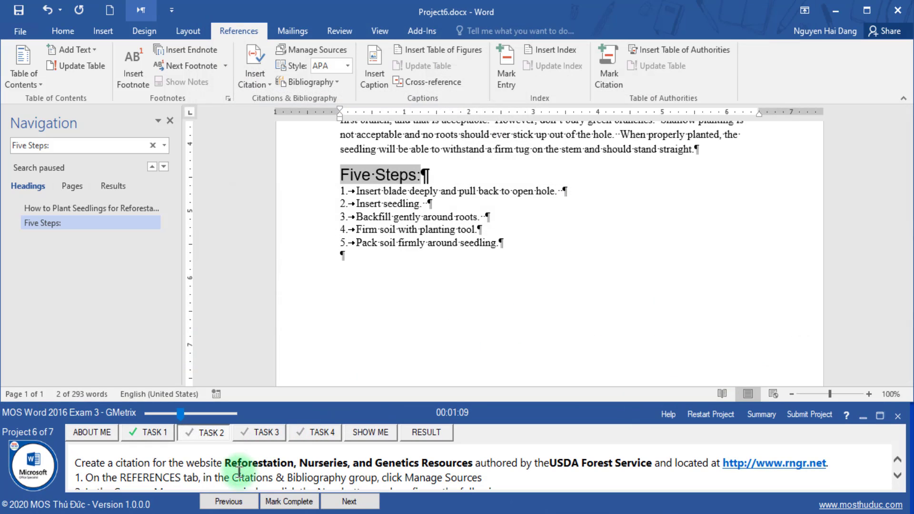
click(289, 501)
click(349, 502)
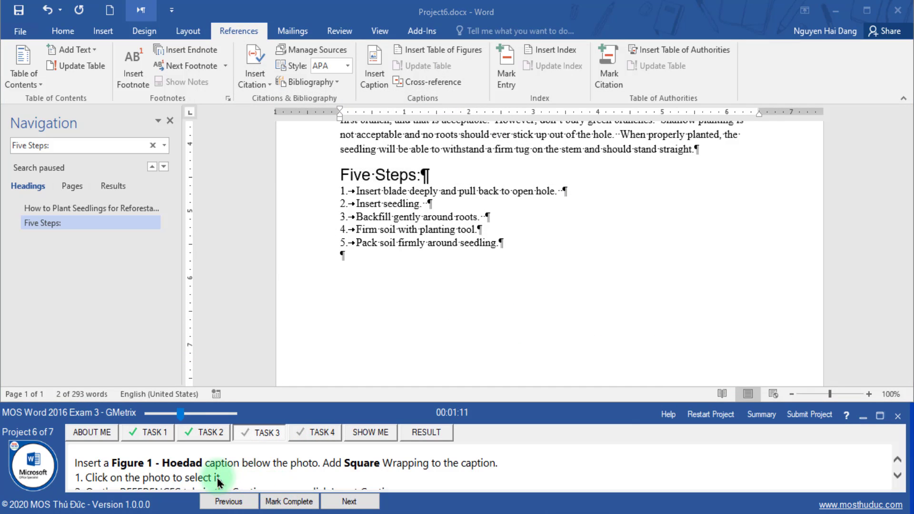
click(669, 414)
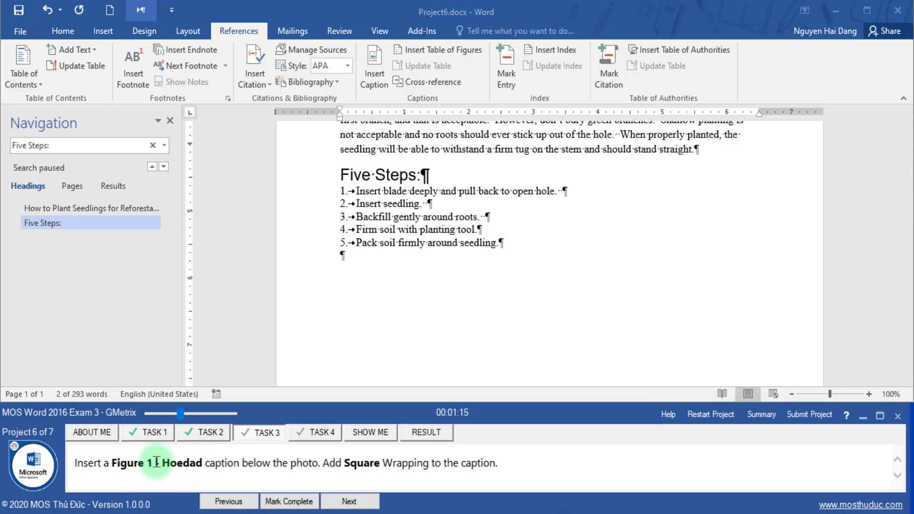
drag(156, 462, 195, 463)
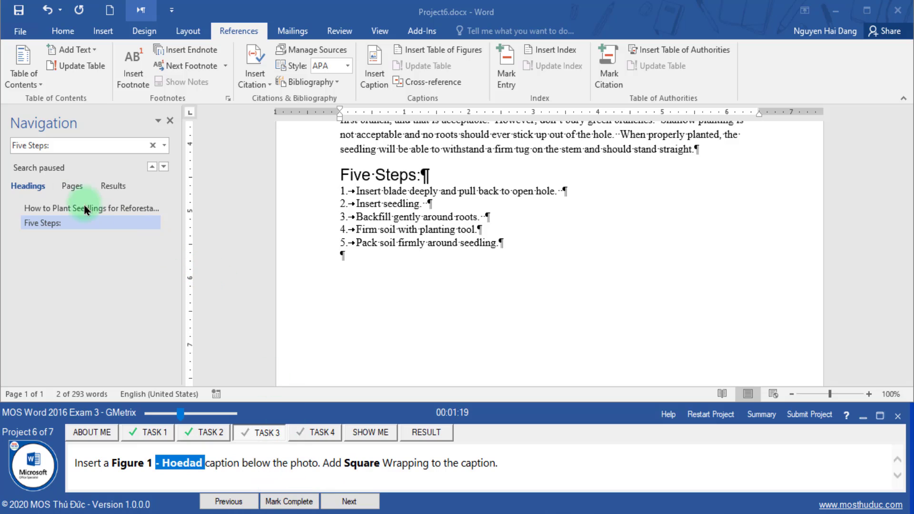
Insert the caption 'Figure 1 - Hoedad' below the hoedad photo.
click(73, 186)
click(76, 251)
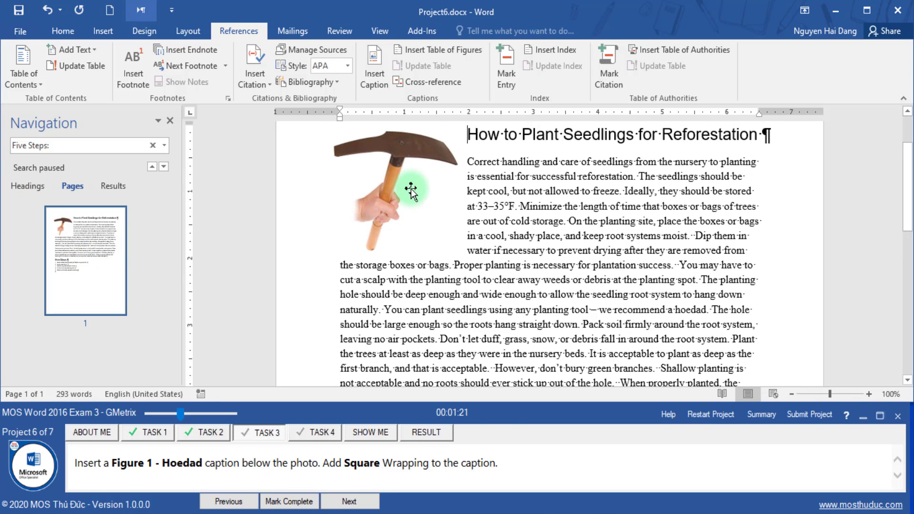
click(410, 191)
click(374, 71)
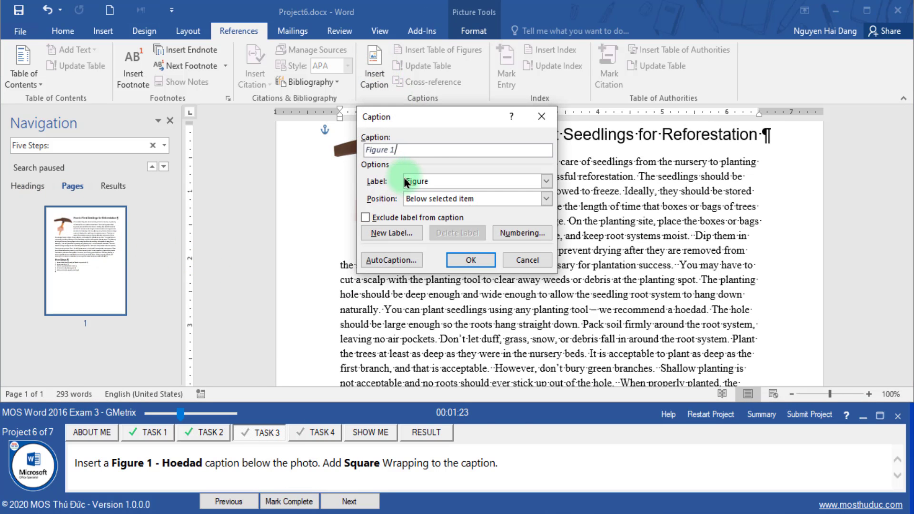
text( - Hoedad)
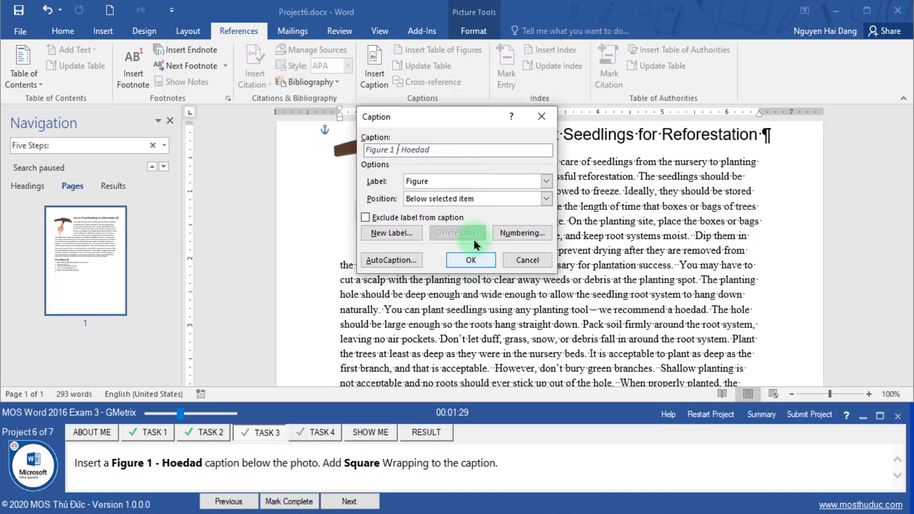
click(436, 198)
click(424, 220)
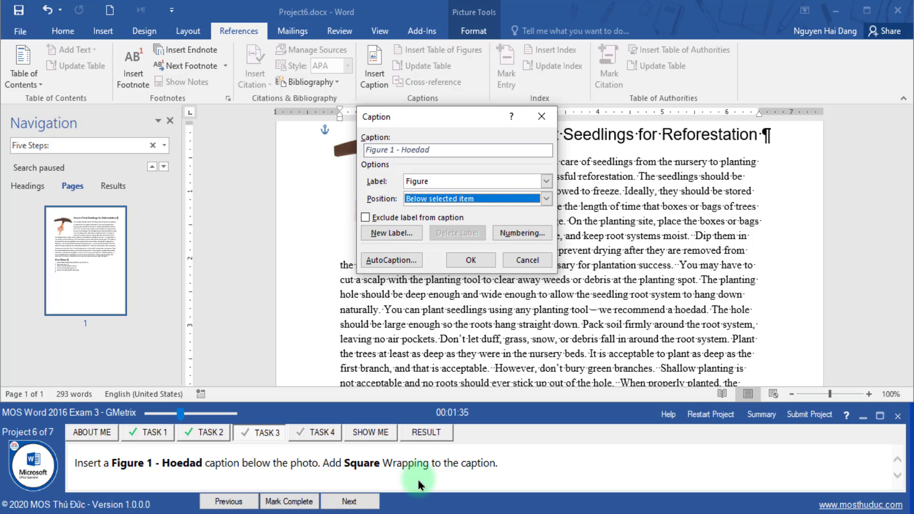
click(469, 260)
click(478, 270)
Set the caption's wrapping to Square and mark the caption task complete.
click(519, 355)
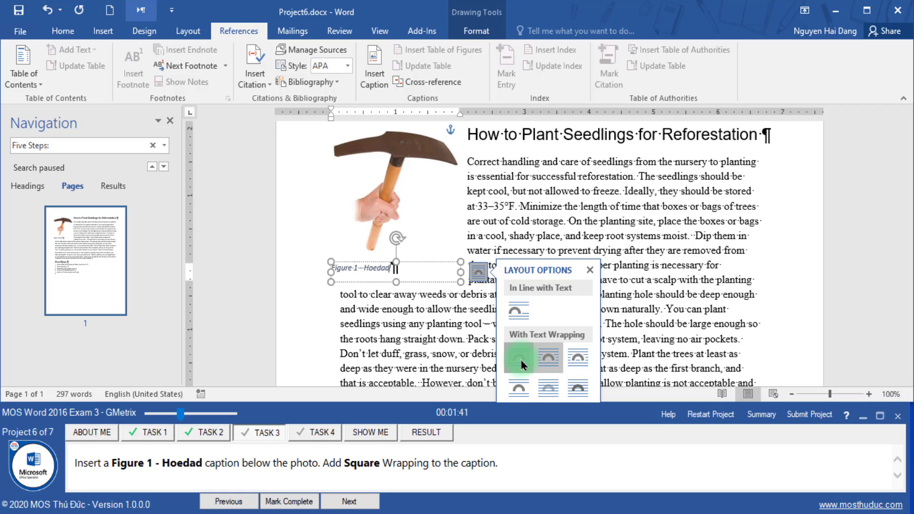
click(427, 285)
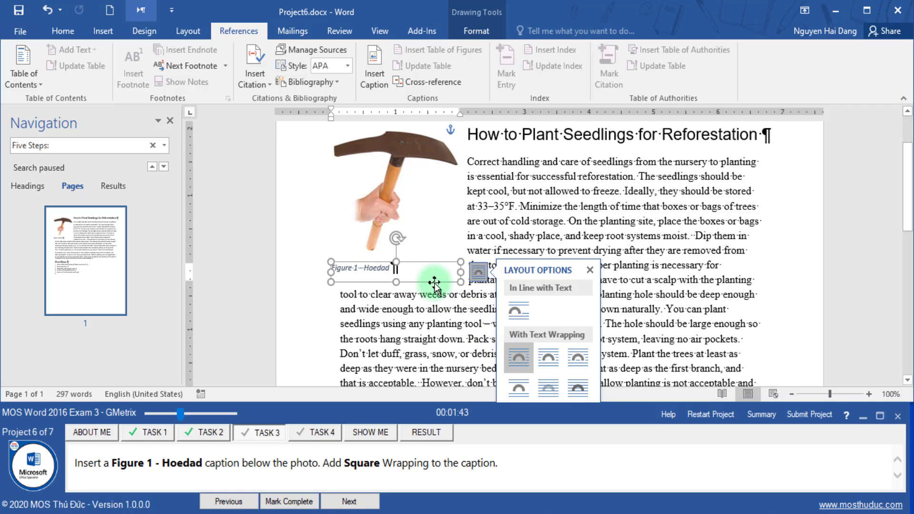
click(478, 271)
click(479, 273)
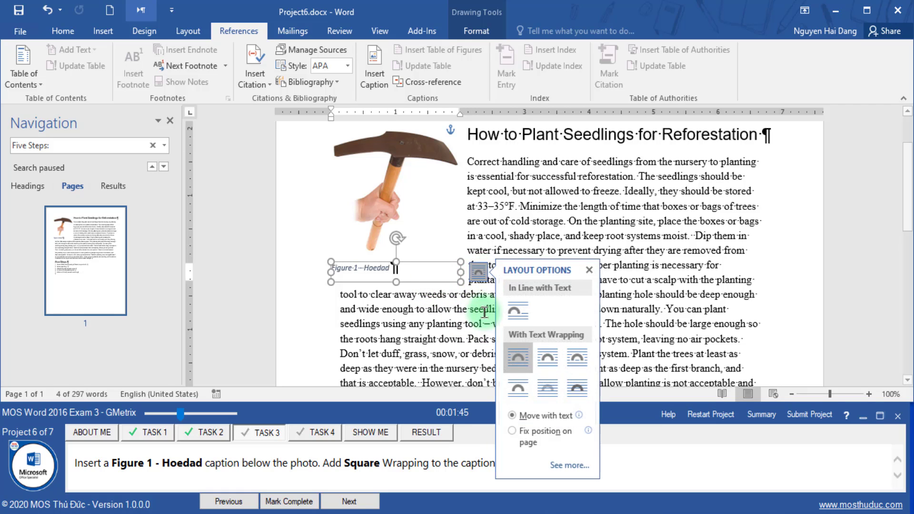
click(519, 364)
click(513, 311)
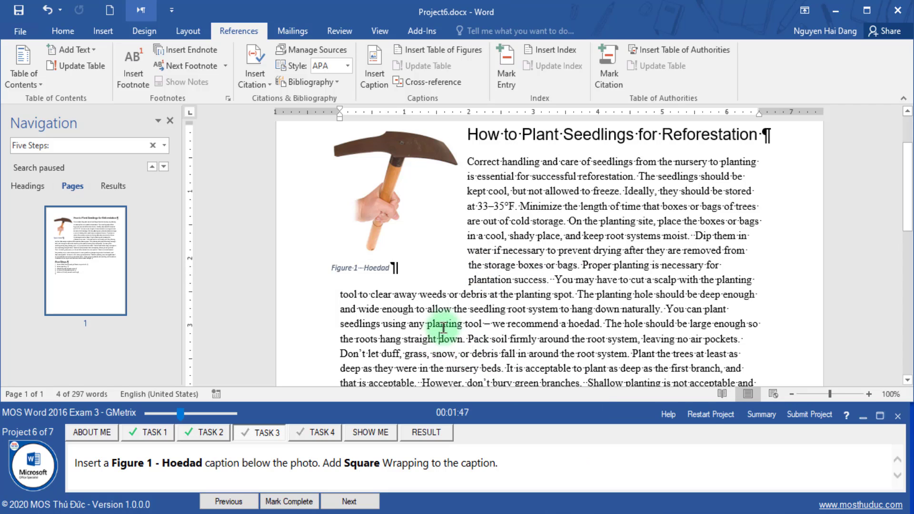
click(289, 502)
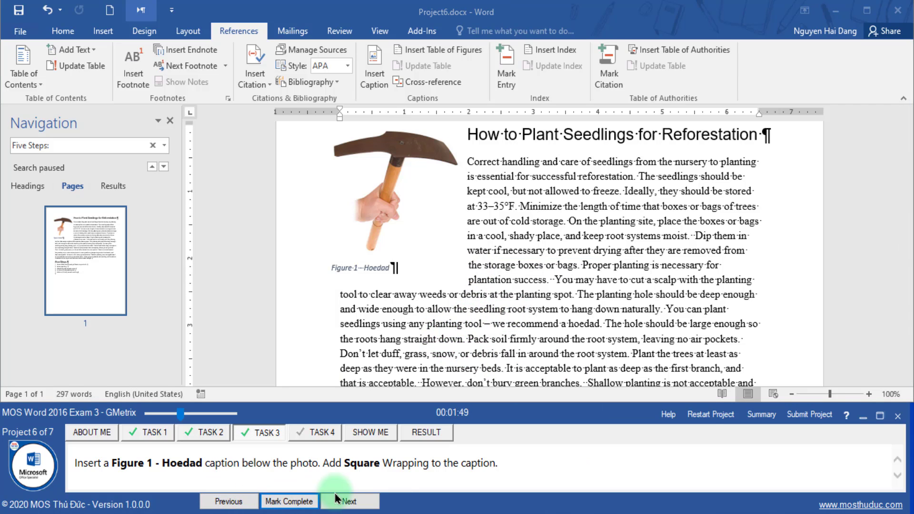
click(349, 501)
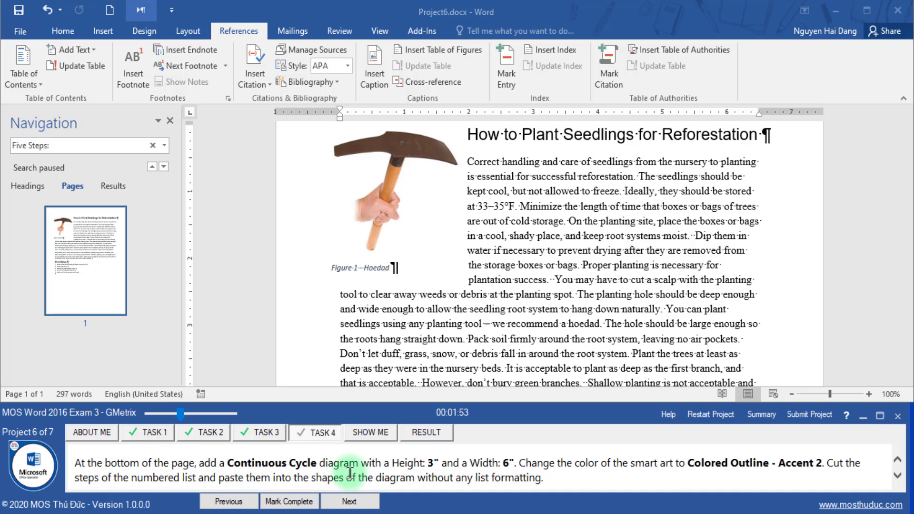
Place the insertion point just after the Five Steps list.
drag(75, 463, 197, 477)
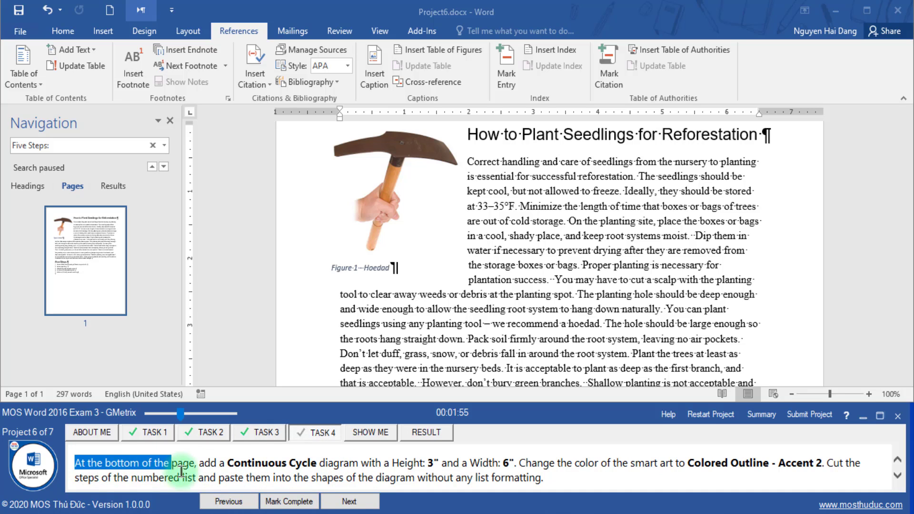
click(108, 319)
scroll(649, 276, down, 3)
scroll(649, 275, down, 3)
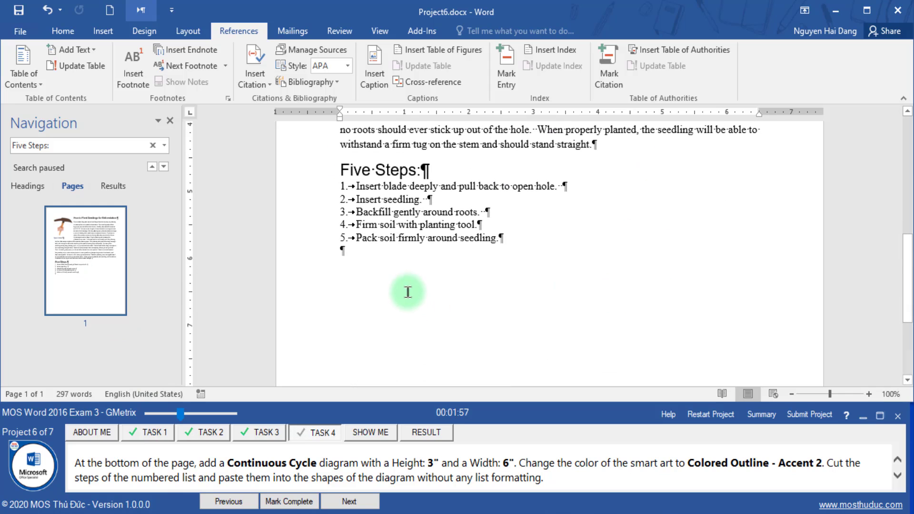
click(358, 256)
Insert a Continuous Cycle SmartArt diagram from the Cycle category.
click(102, 31)
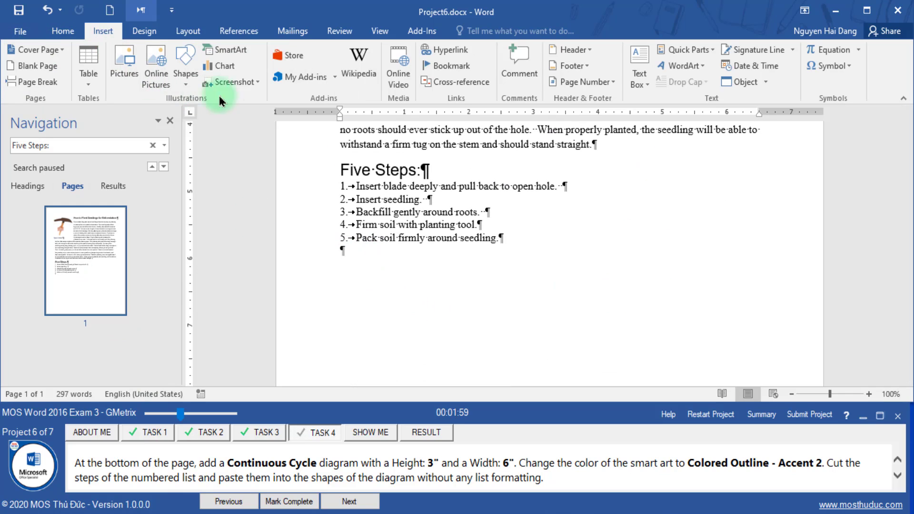
click(245, 56)
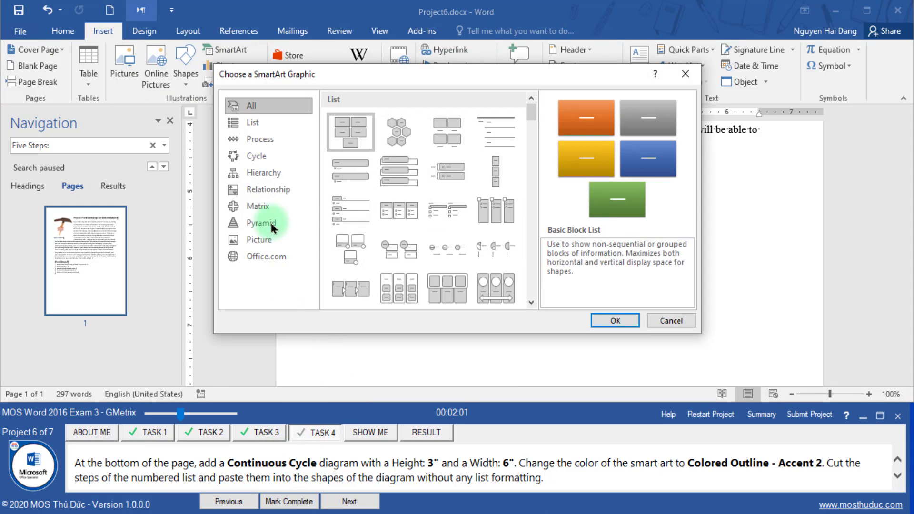
click(257, 156)
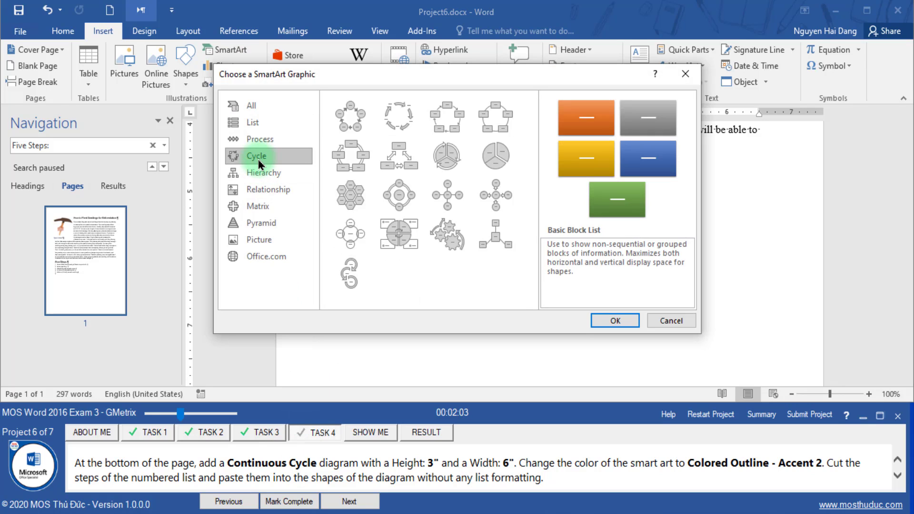
click(400, 127)
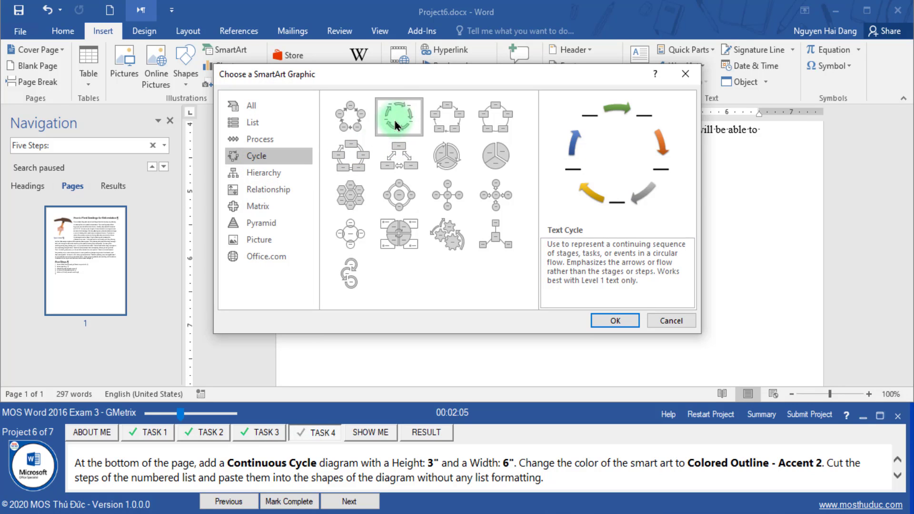
click(344, 126)
click(351, 145)
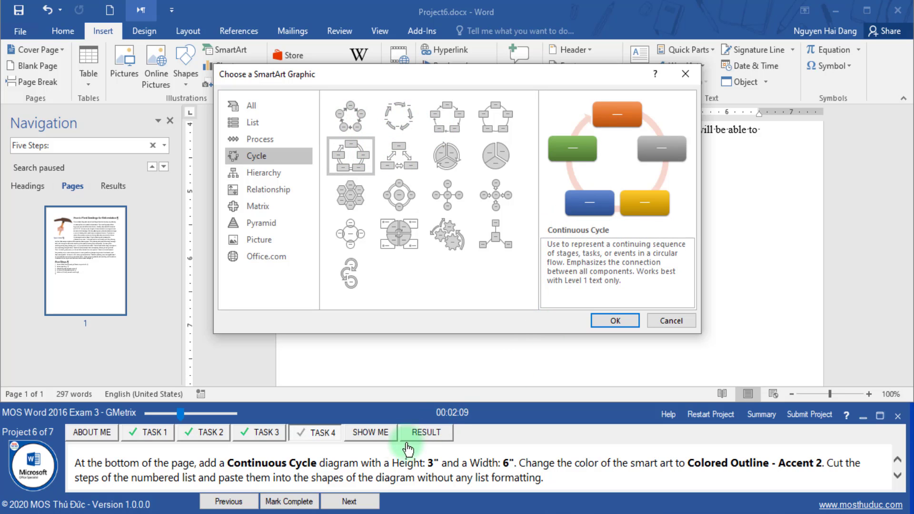
click(592, 322)
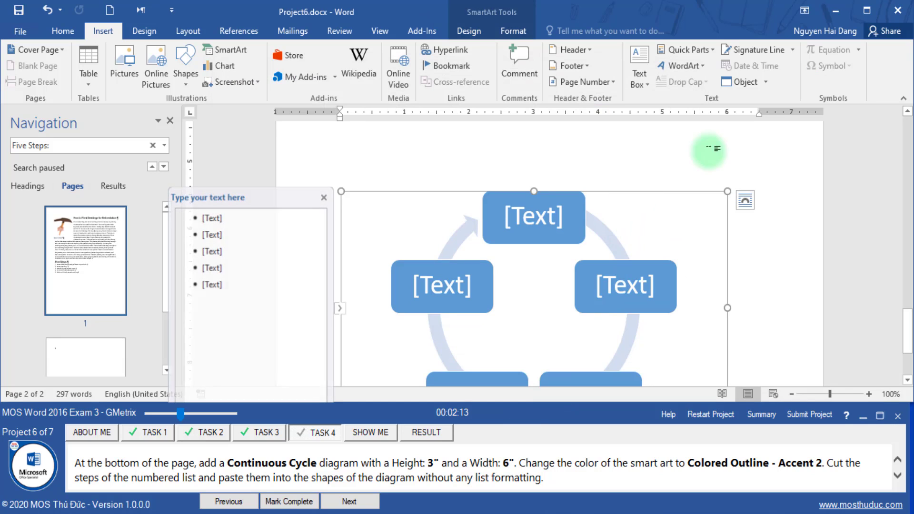
Apply the Colored Outline - Accent 2 colour scheme to the Continuous Cycle diagram.
click(513, 31)
click(862, 90)
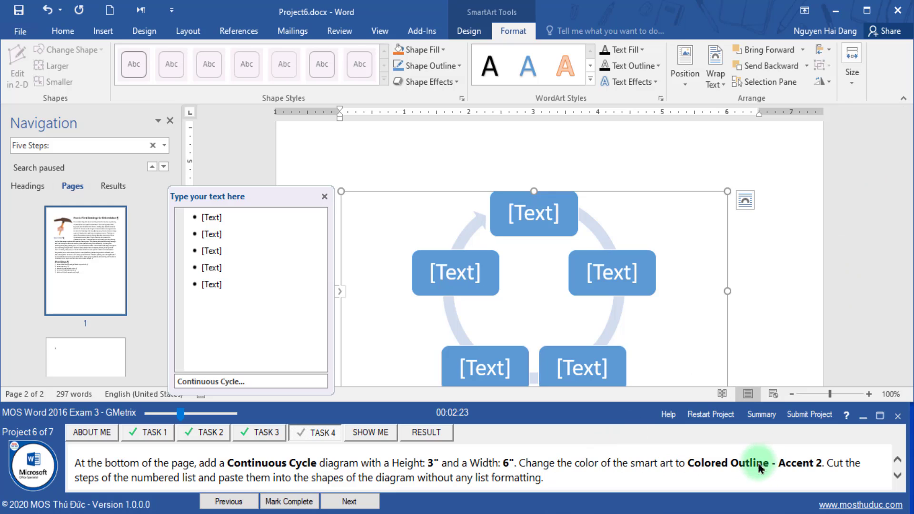
click(469, 31)
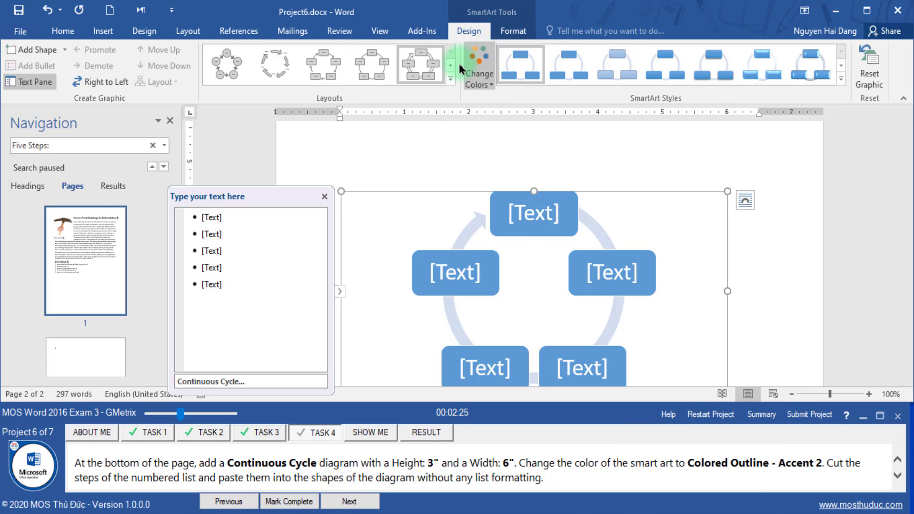
click(483, 81)
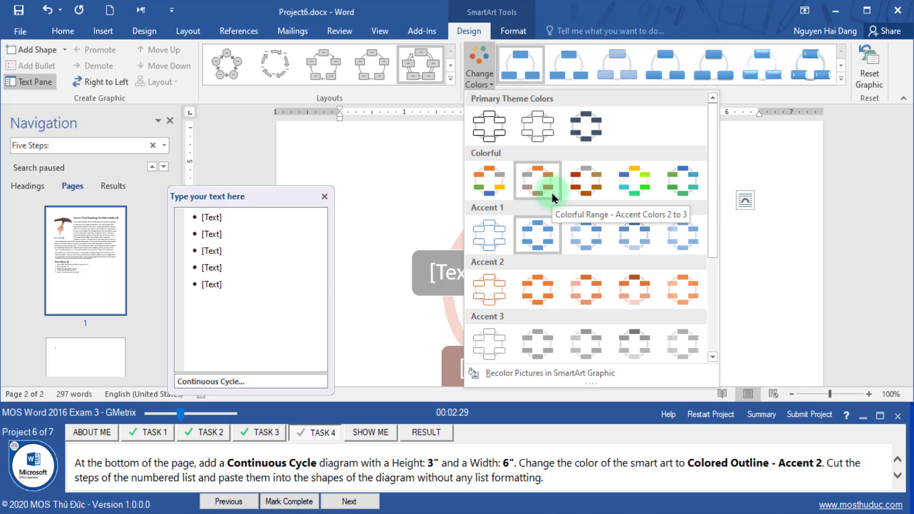
click(489, 284)
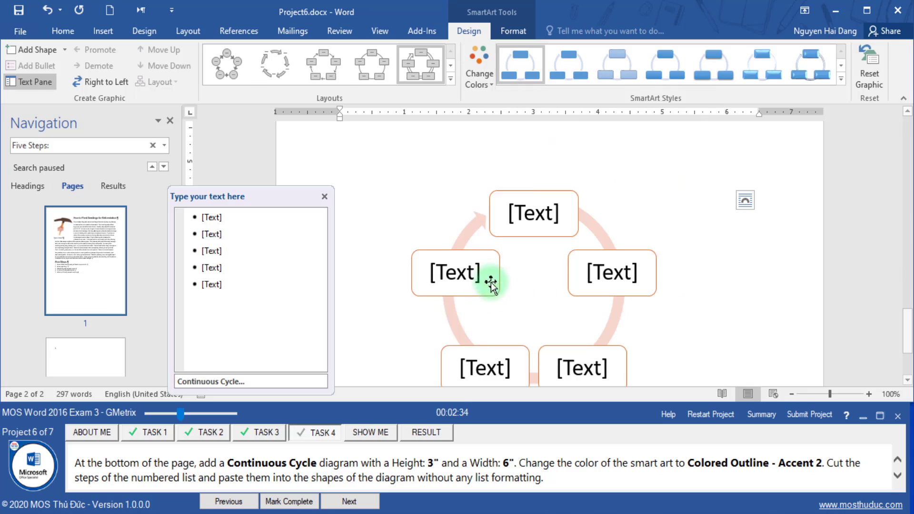
click(897, 475)
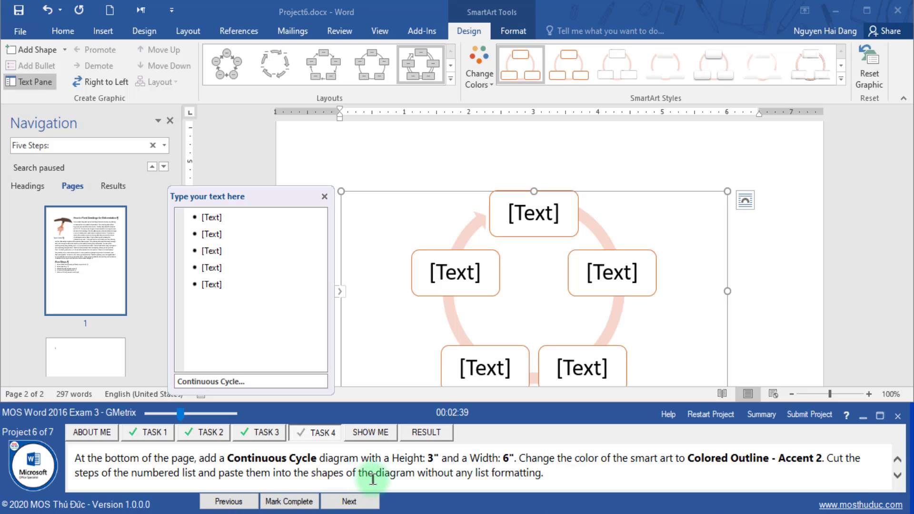
drag(418, 473, 543, 473)
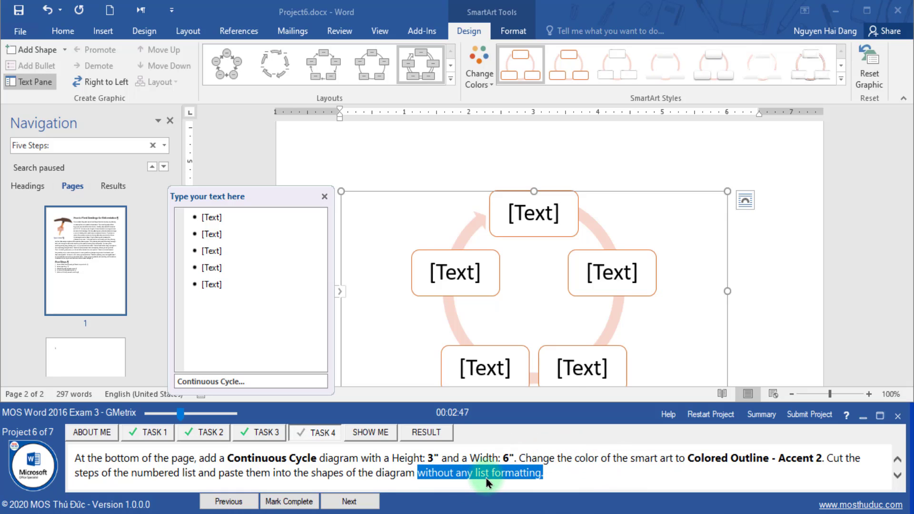
Cut the five numbered planting steps out of the document.
click(292, 165)
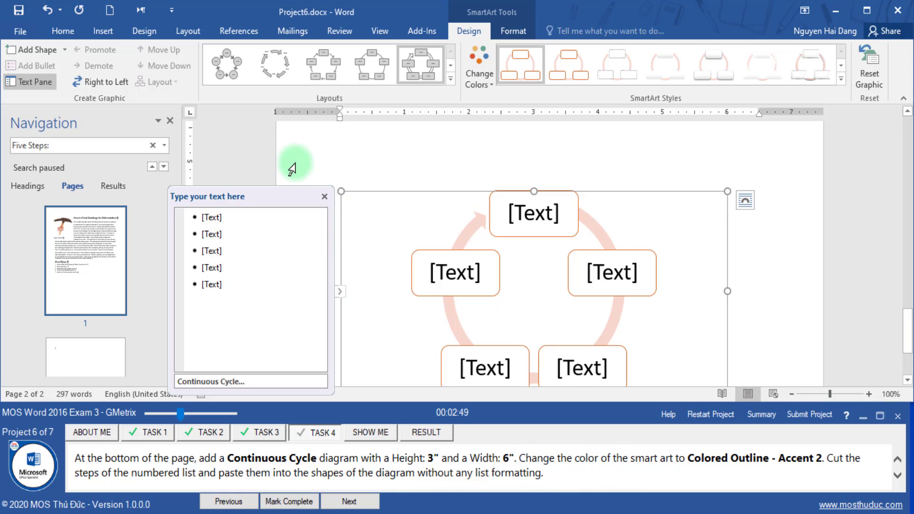
scroll(292, 167, up, 5)
scroll(292, 167, up, 2)
scroll(292, 166, up, 3)
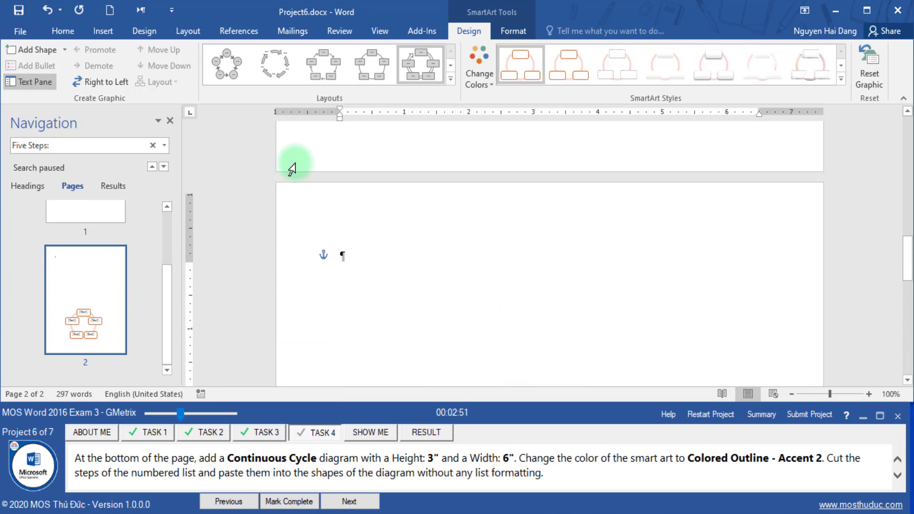
scroll(292, 167, up, 5)
scroll(292, 167, up, 3)
scroll(292, 166, up, 2)
scroll(310, 214, up, 2)
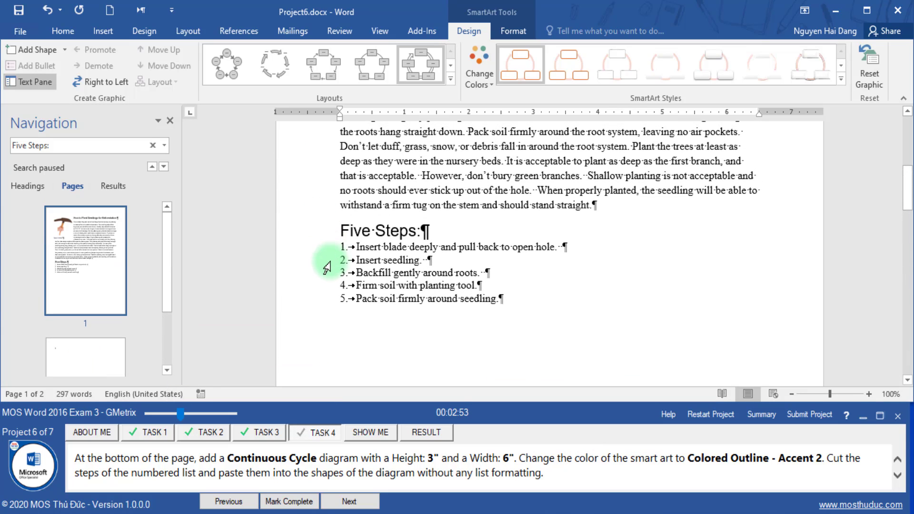
drag(310, 254, 307, 303)
key(ctrl+c)
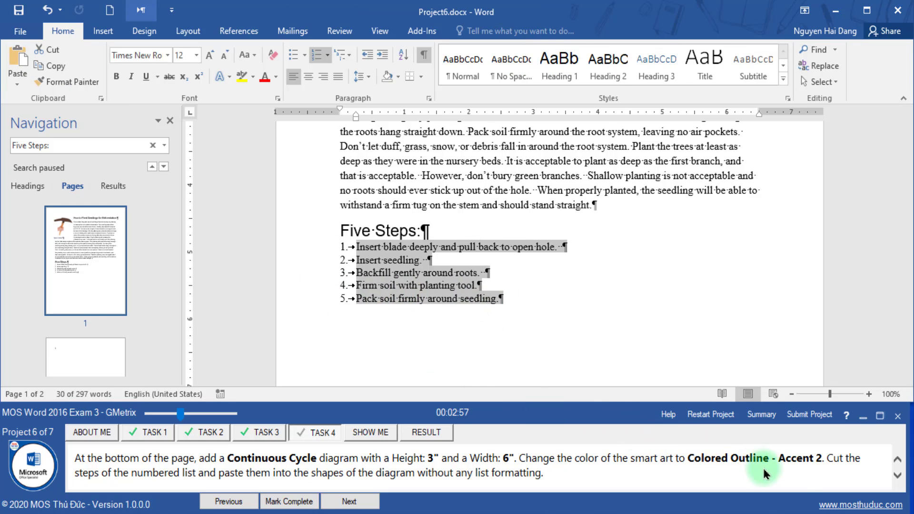
right_click(410, 281)
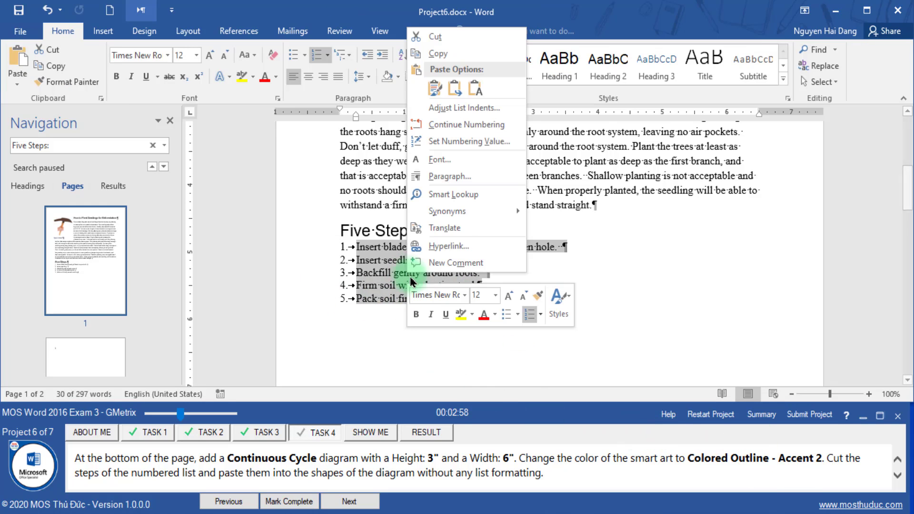
click(457, 36)
Delete the extra placeholder bullets so the diagram keeps one empty shape.
scroll(479, 298, down, 4)
click(476, 238)
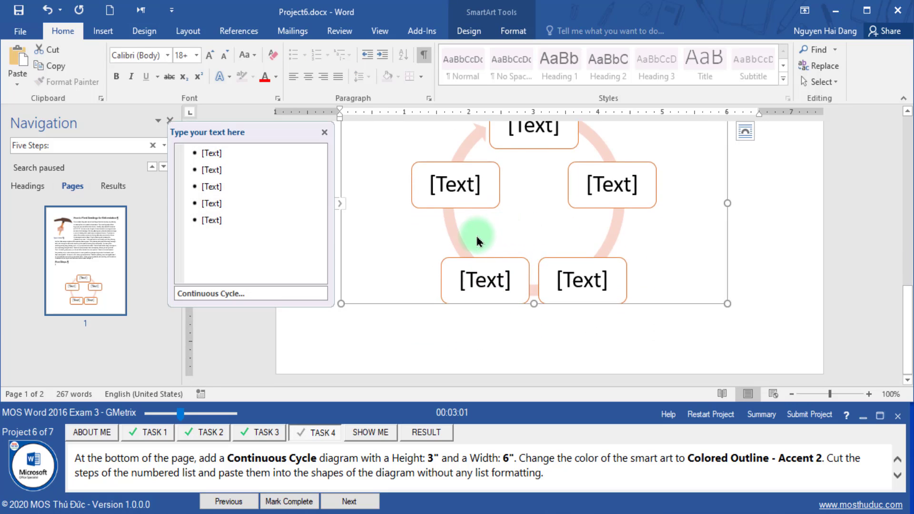
click(239, 157)
key(Down)
key(Down)
key(Down)
key(Down)
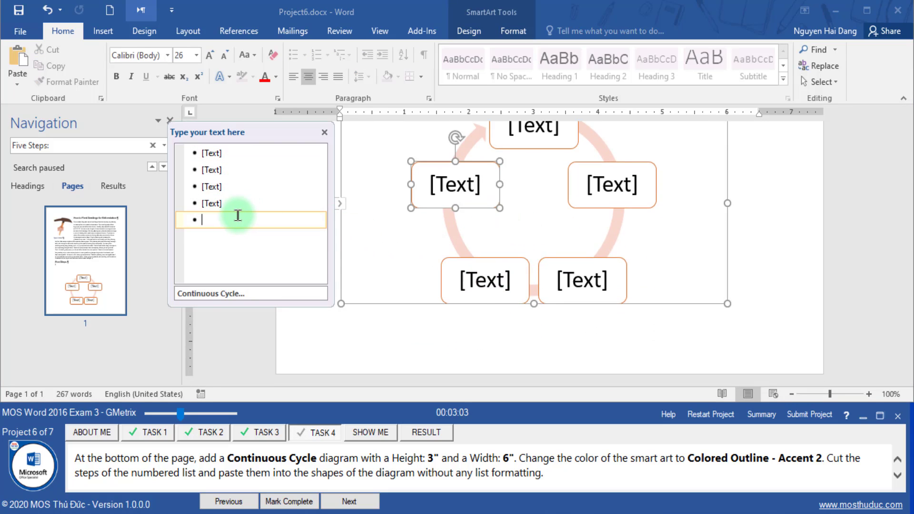
key(BackSpace)
key(BackSpace)
key(BackSpace)
key(BackSpace)
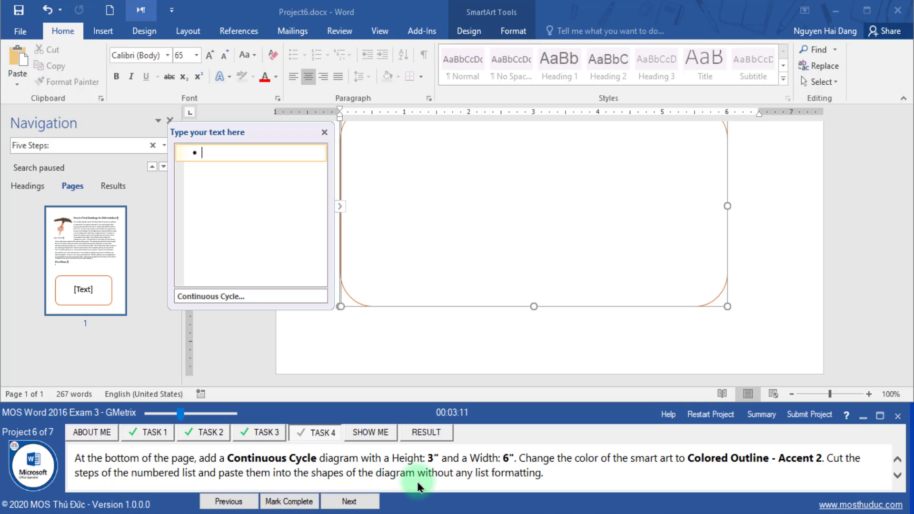
Resize the Word and GMetrix windows and read the Show Me steps for Task 4.
mouse_move(467, 415)
mouse_down()
mouse_move(488, 409)
mouse_move(478, 415)
mouse_move(473, 179)
mouse_up()
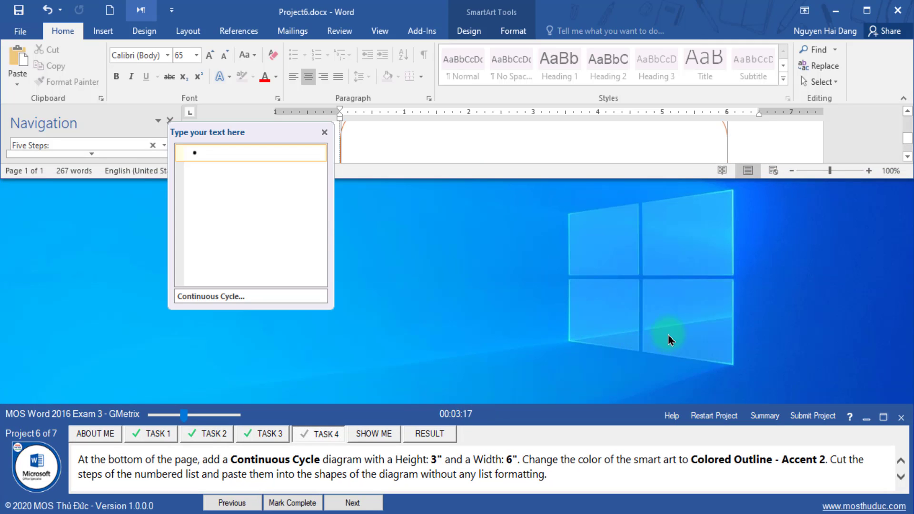
mouse_move(598, 182)
mouse_down()
mouse_move(606, 374)
mouse_move(592, 388)
mouse_up()
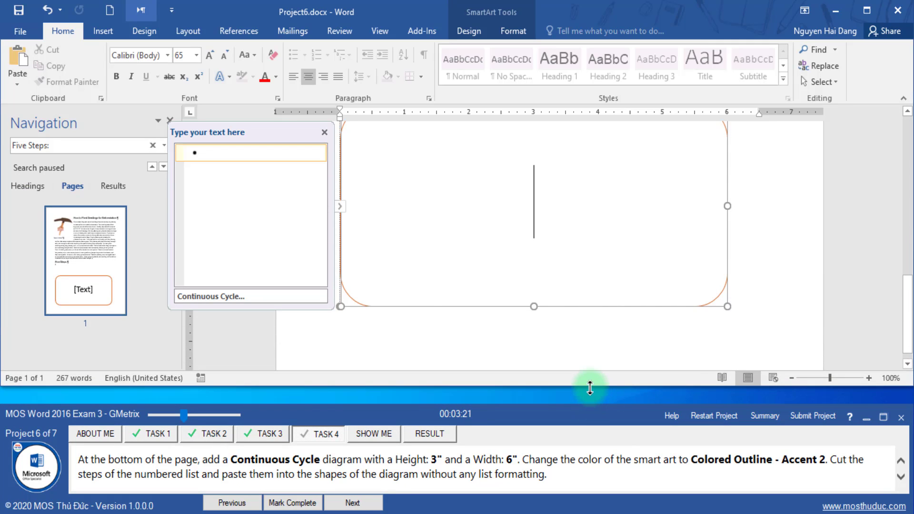
drag(581, 403, 600, 261)
click(672, 263)
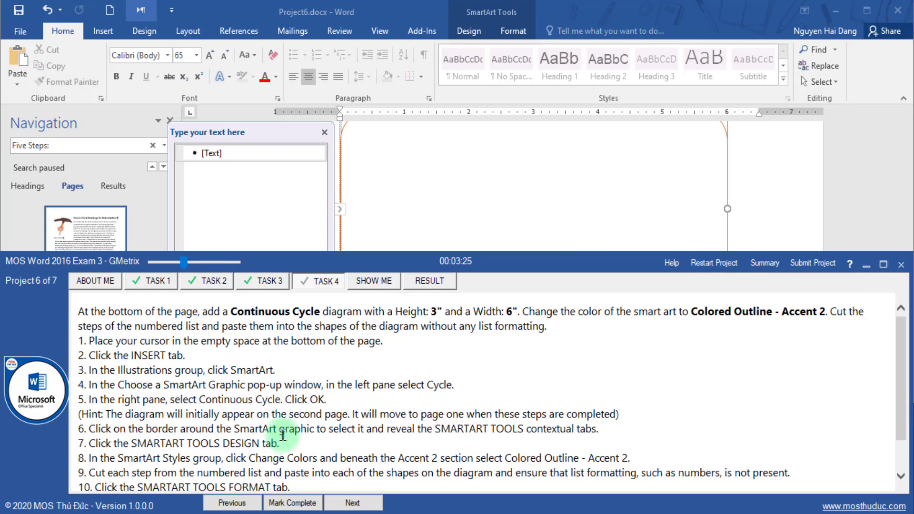
scroll(283, 435, down, 1)
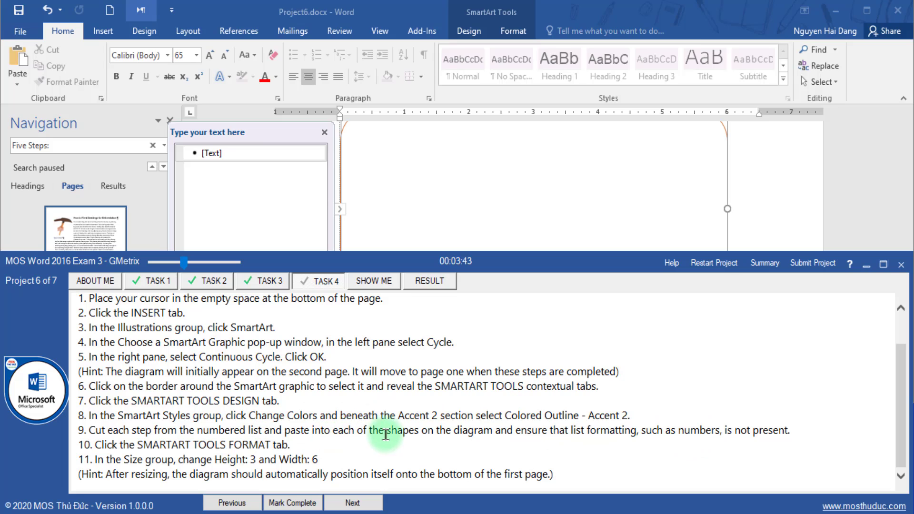
drag(516, 431, 775, 430)
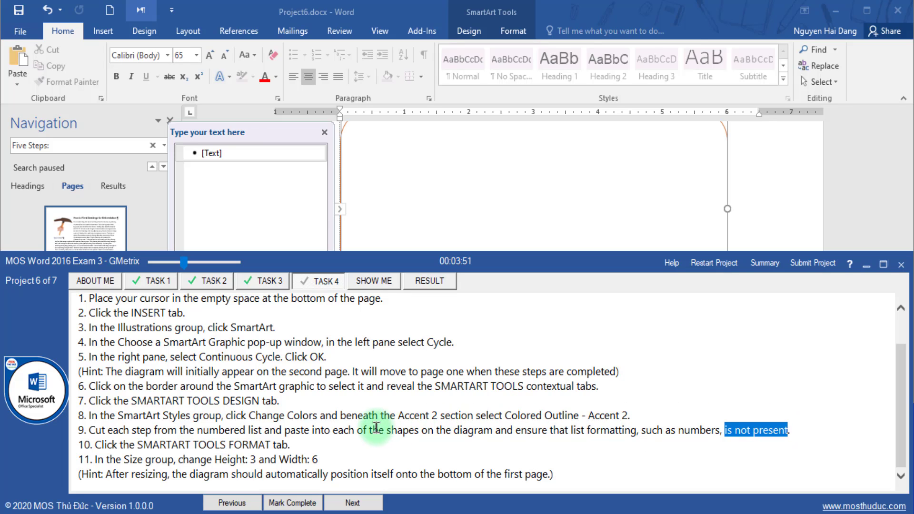
drag(370, 430, 421, 430)
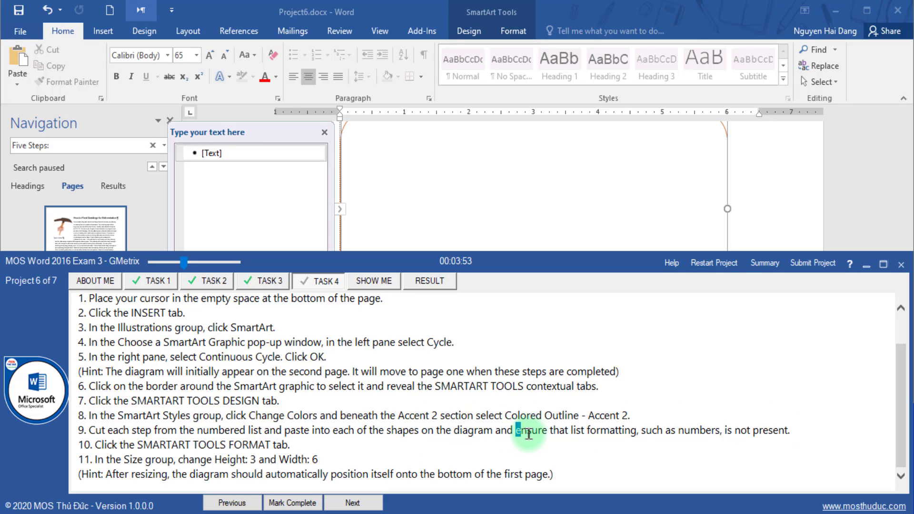
drag(528, 434, 588, 434)
click(599, 429)
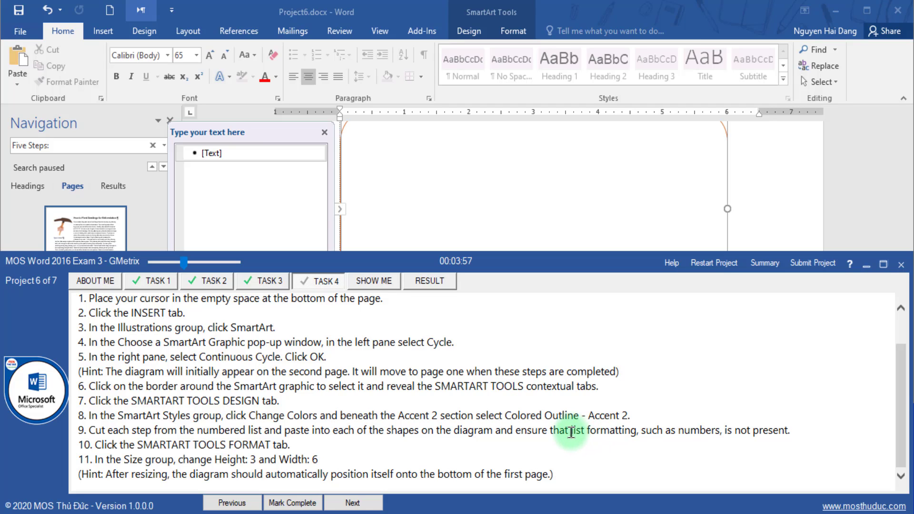
drag(641, 434, 678, 434)
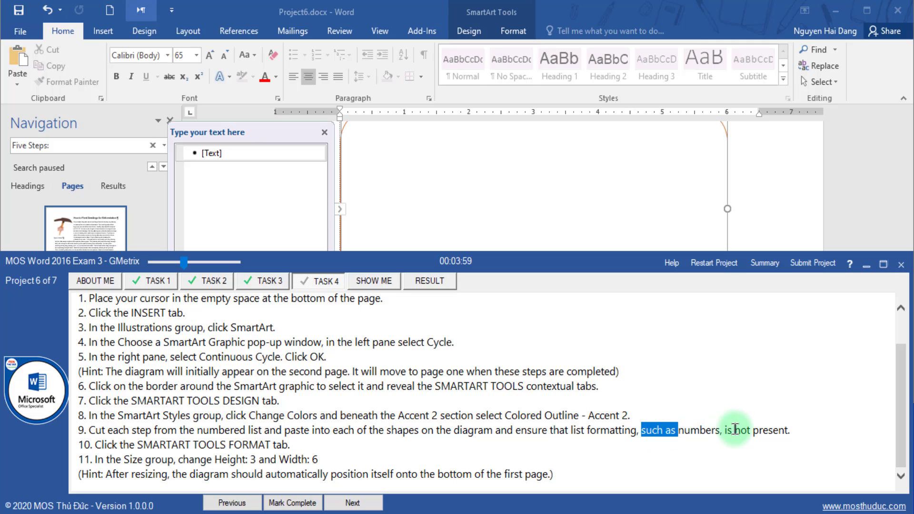
mouse_move(629, 257)
mouse_down()
mouse_move(624, 451)
mouse_move(628, 408)
mouse_up()
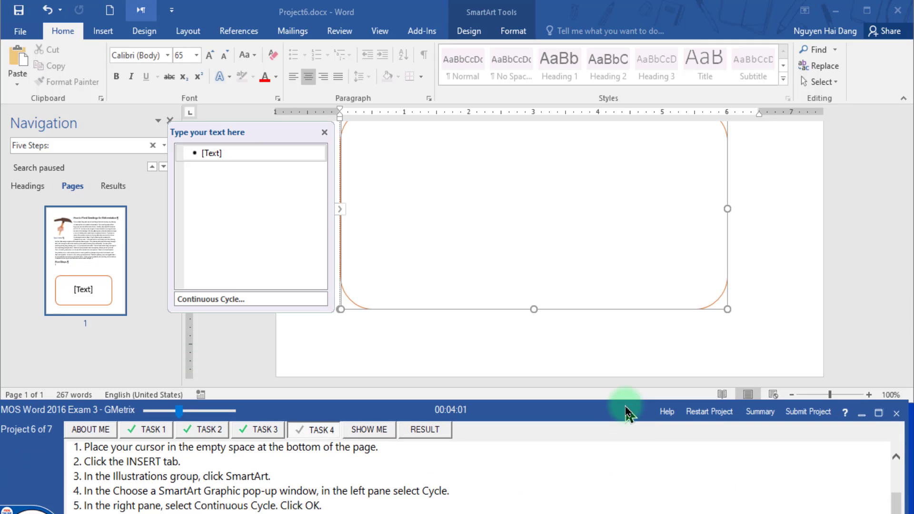
Paste the cut planting steps into the cycle diagram's Text Pane, keeping text only.
click(249, 159)
right_click(249, 157)
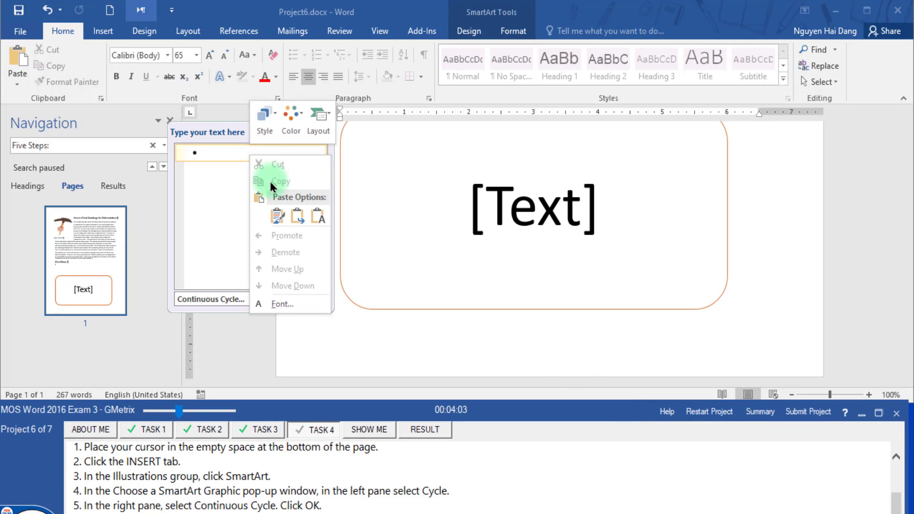
click(278, 218)
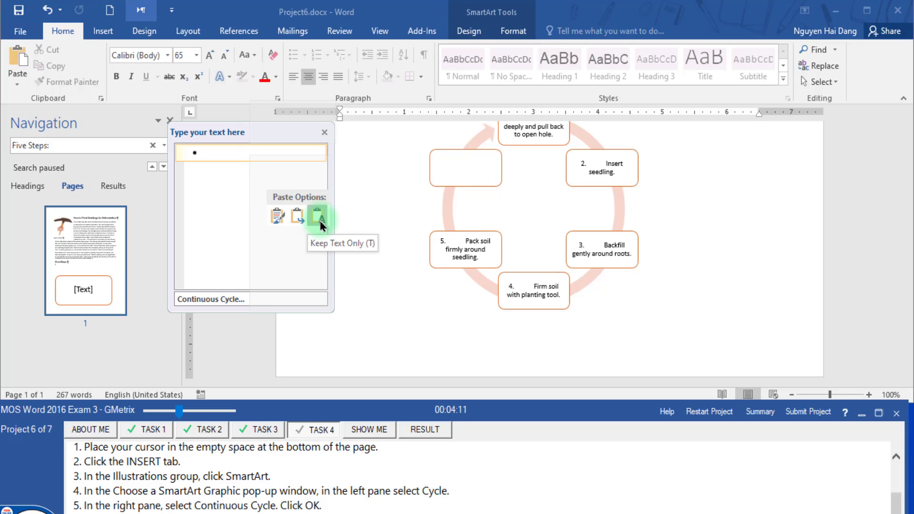
click(276, 218)
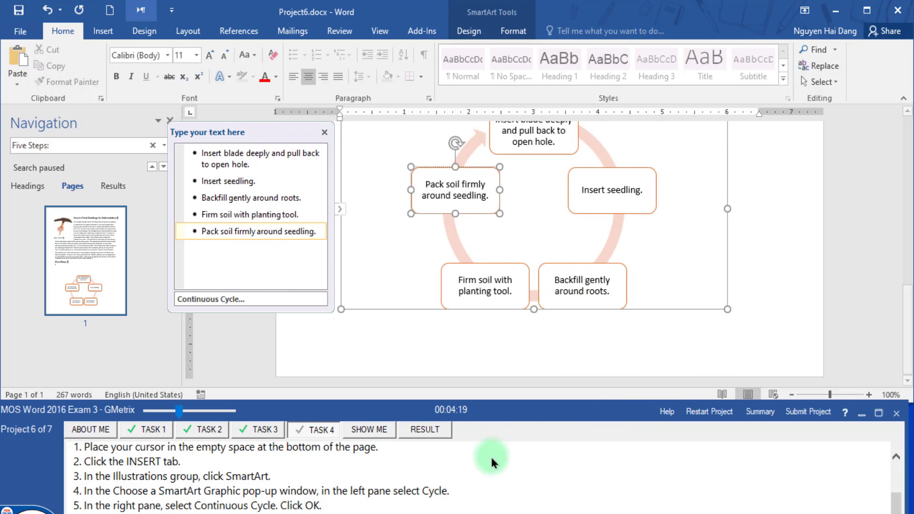
Restore the exam task description panel and submit Project 6 for results.
click(667, 411)
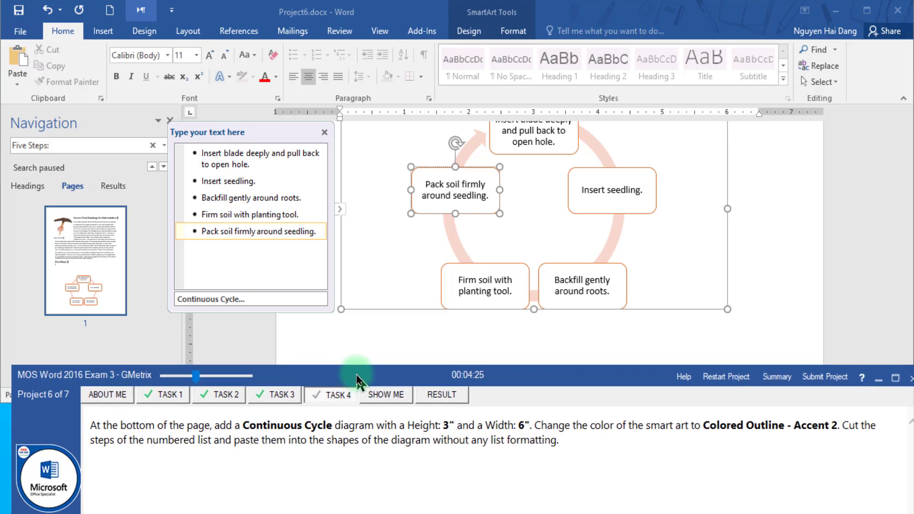
drag(347, 408, 345, 314)
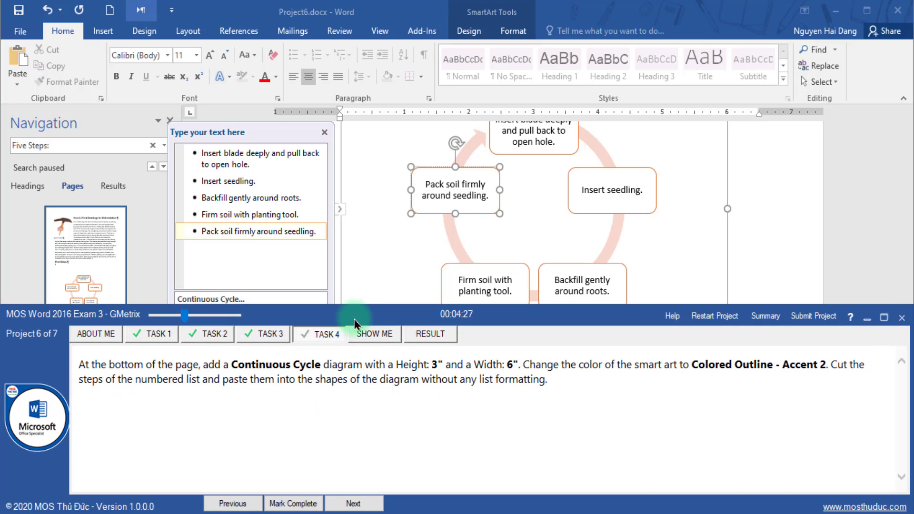
drag(366, 307, 365, 411)
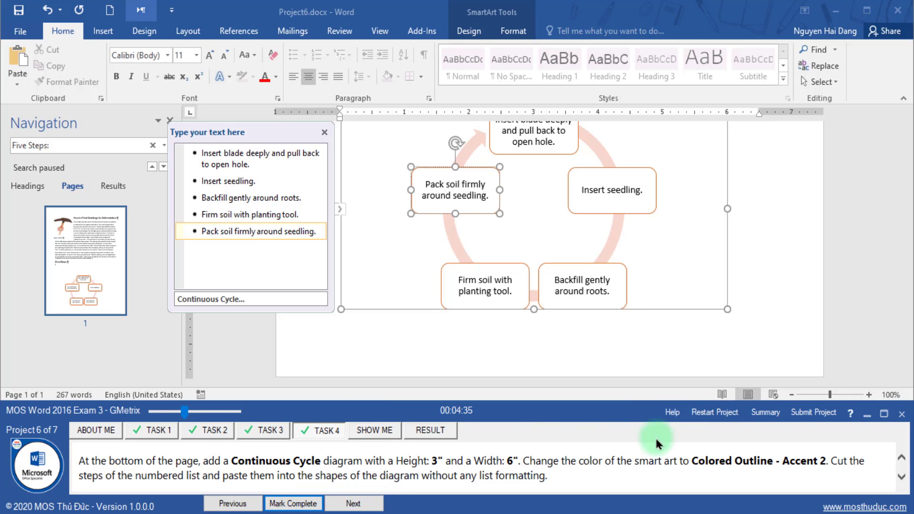
click(813, 412)
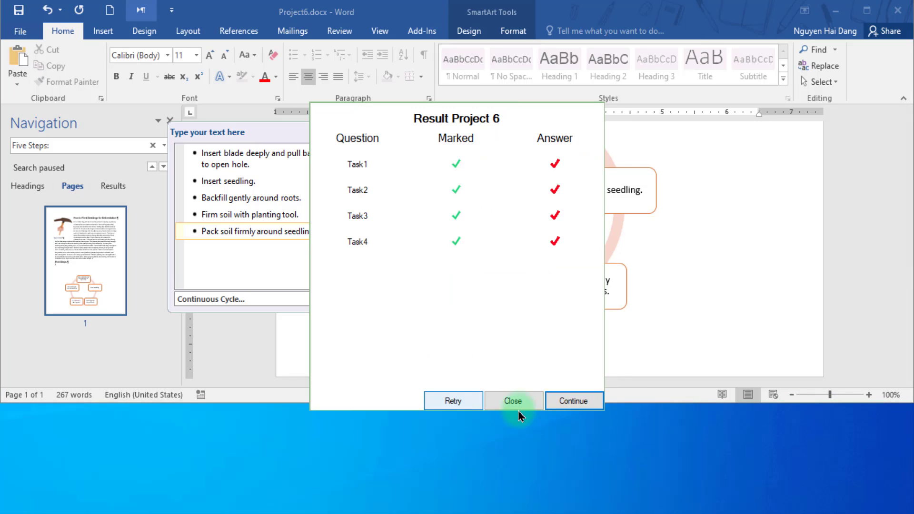
Close the Project 6 results, save Project 6, and bring up Project 7's first task.
click(579, 401)
click(413, 290)
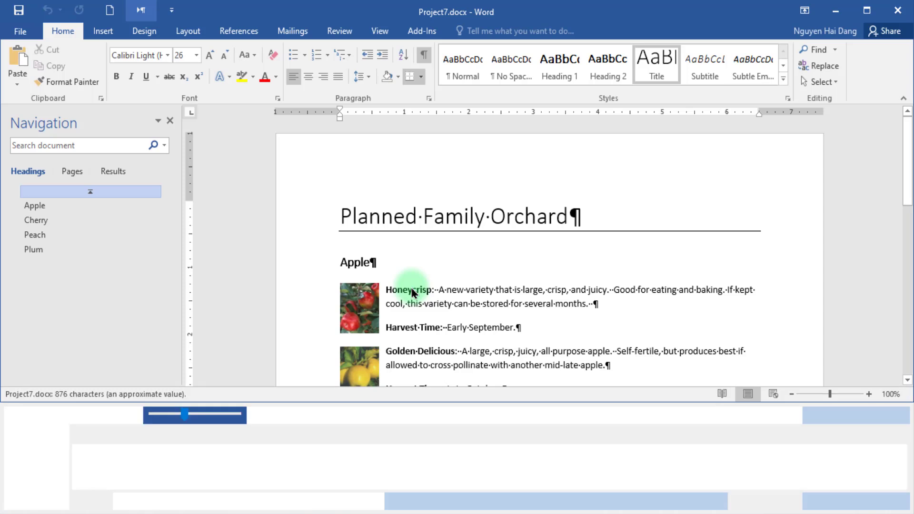
click(152, 437)
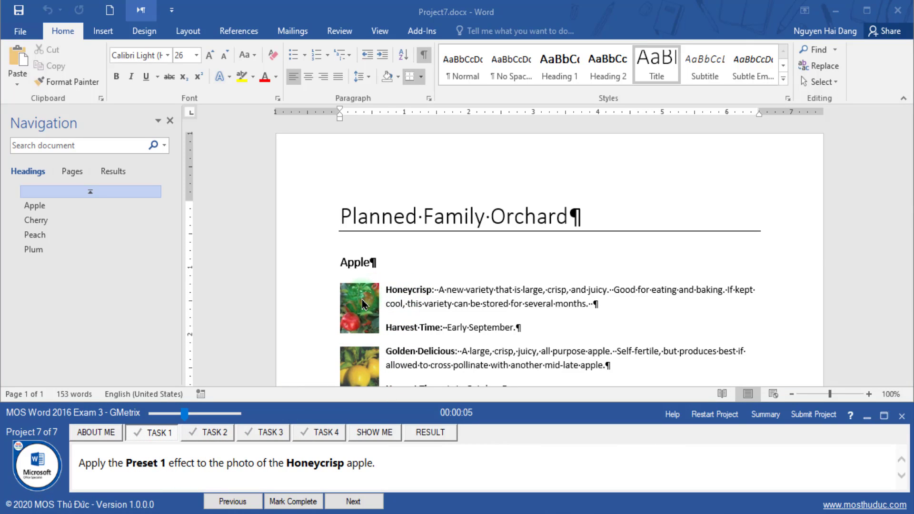
Apply the Preset 1 picture effect to the Honeycrisp apple photo and mark it complete.
click(373, 319)
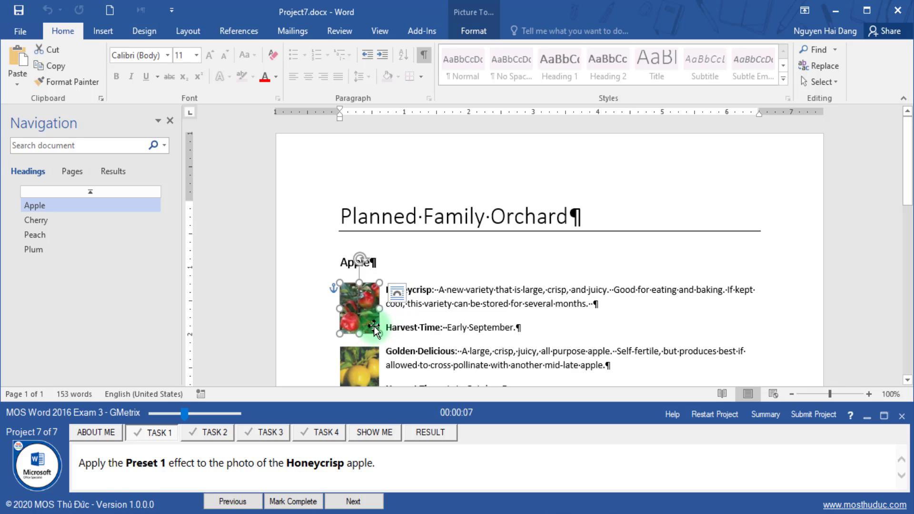
click(474, 31)
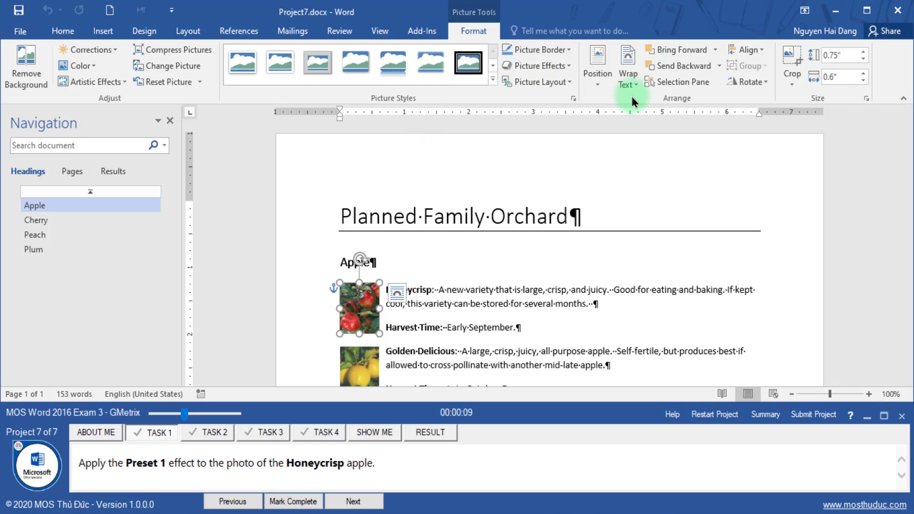
click(538, 66)
mouse_move(544, 90)
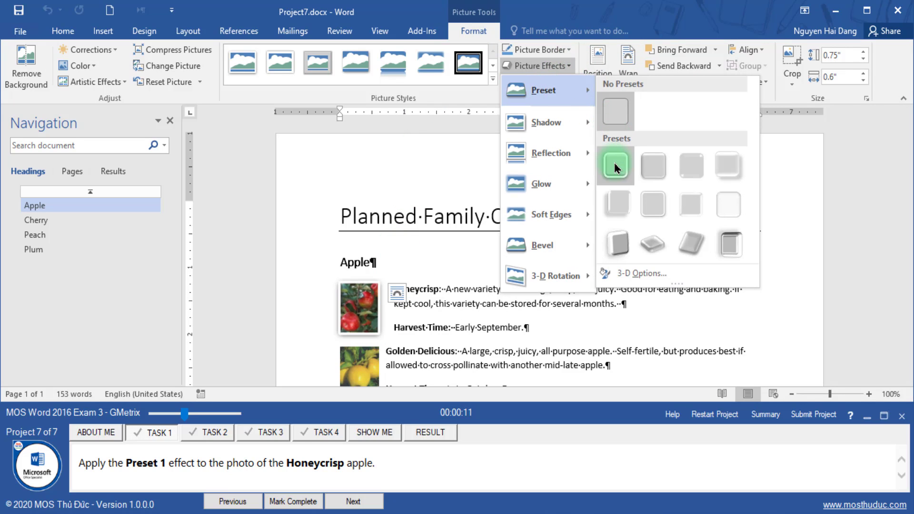
click(615, 168)
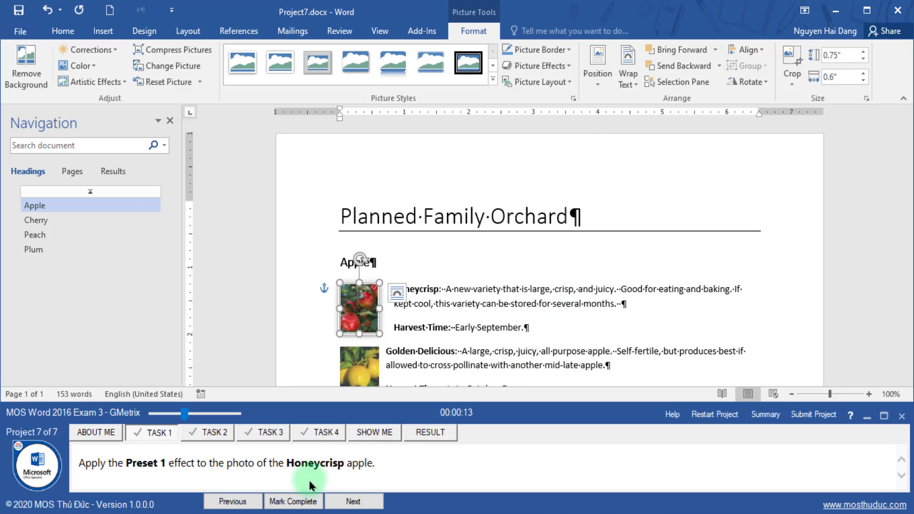
click(293, 501)
click(233, 439)
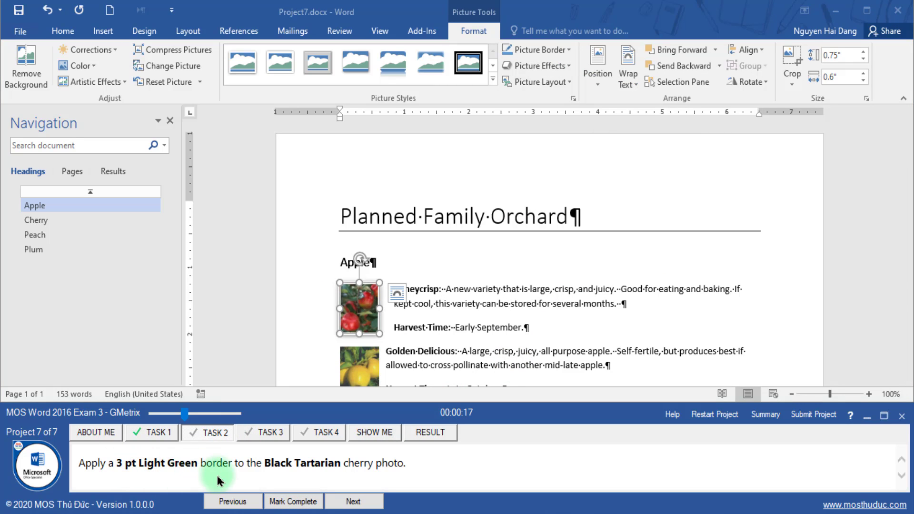
Frame the Black Tartarian cherry photo with a green 3 pt picture border and mark it complete.
scroll(497, 350, down, 1)
scroll(500, 347, down, 1)
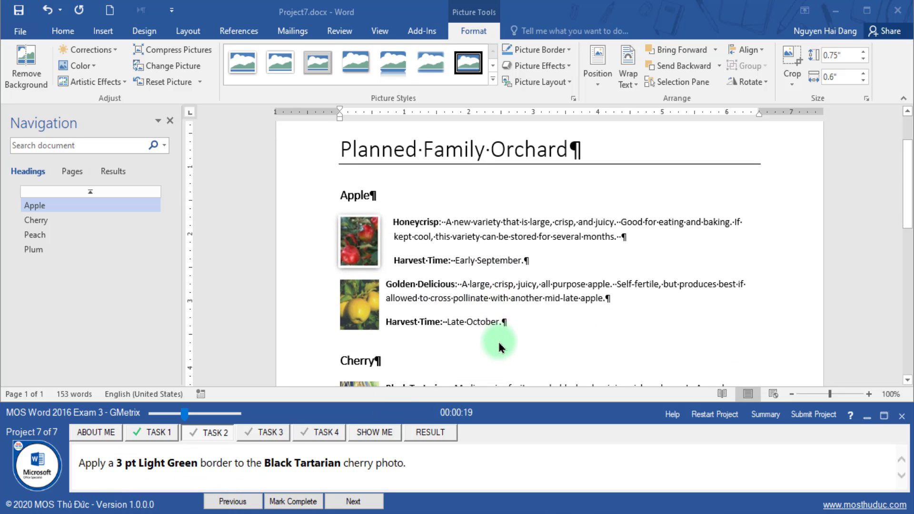
scroll(499, 338, down, 3)
click(356, 313)
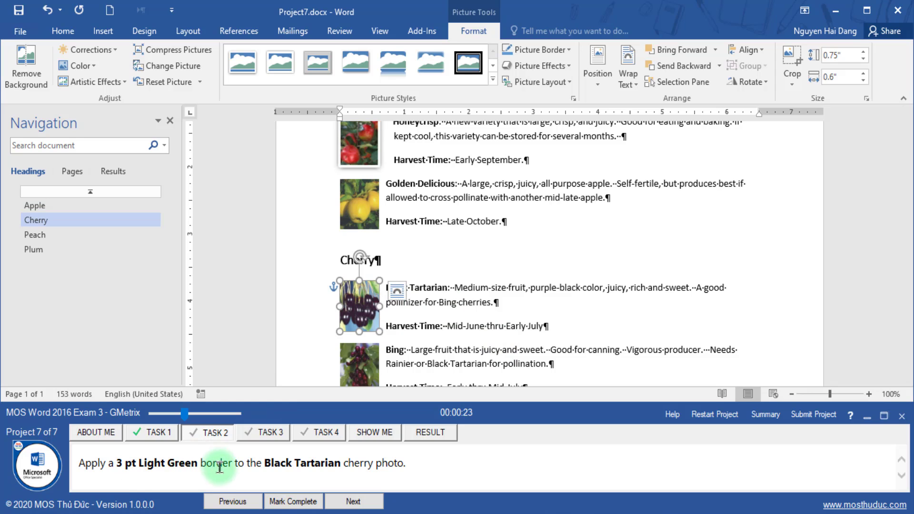
click(569, 50)
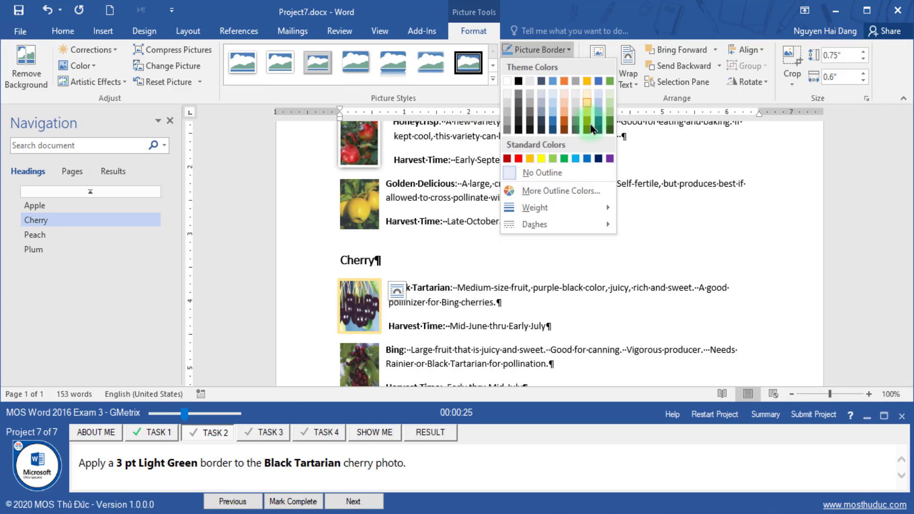
click(564, 158)
click(538, 50)
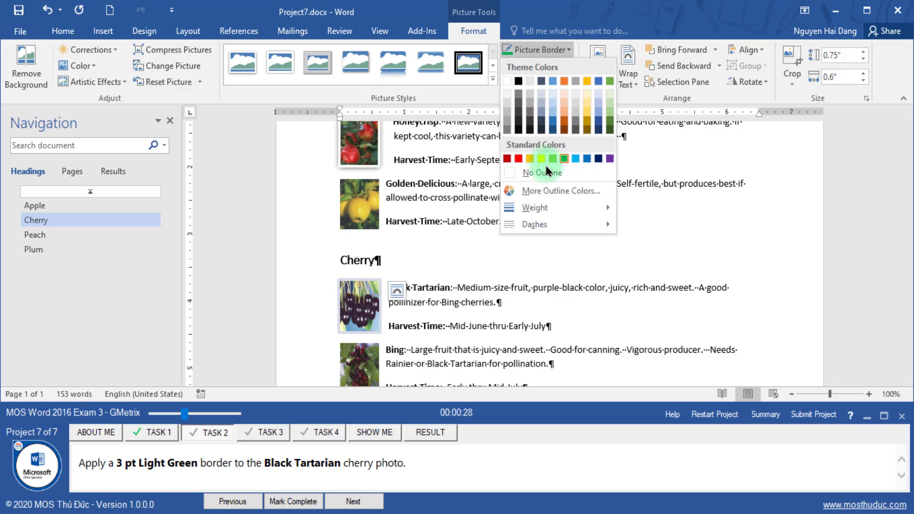
click(535, 206)
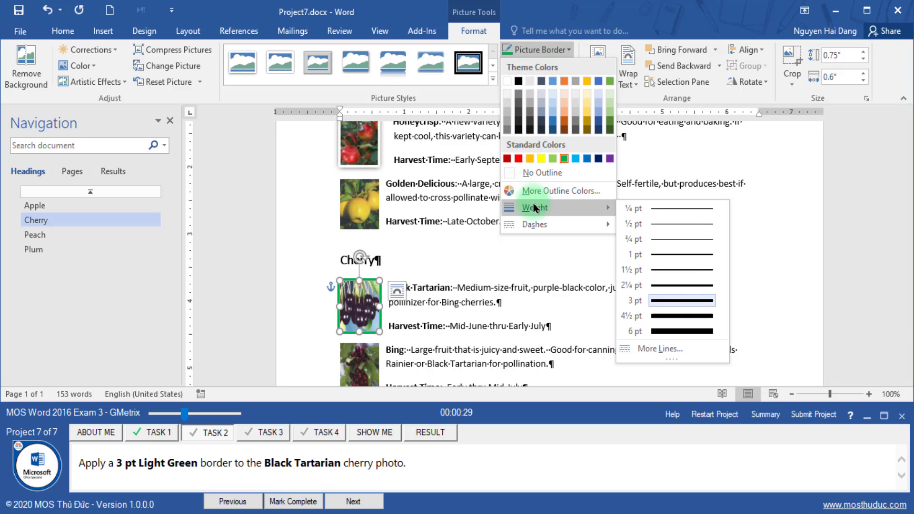
click(639, 300)
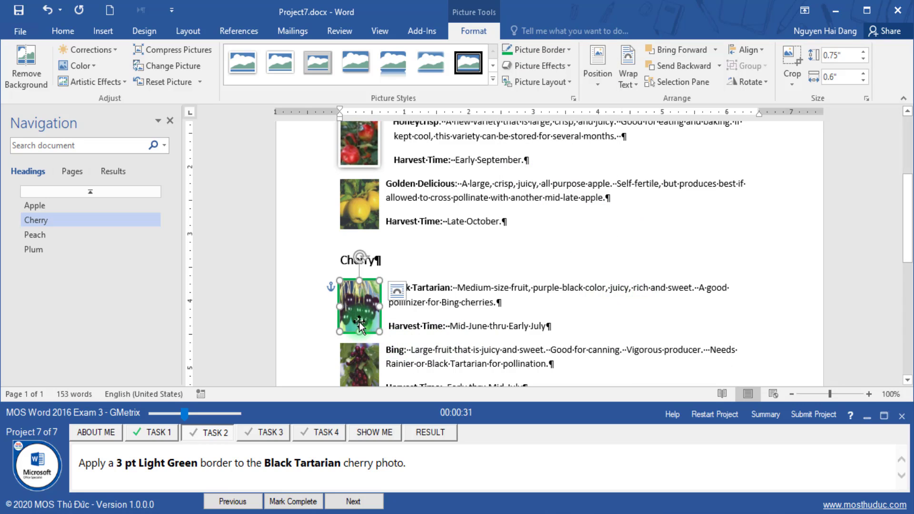
click(264, 501)
click(352, 501)
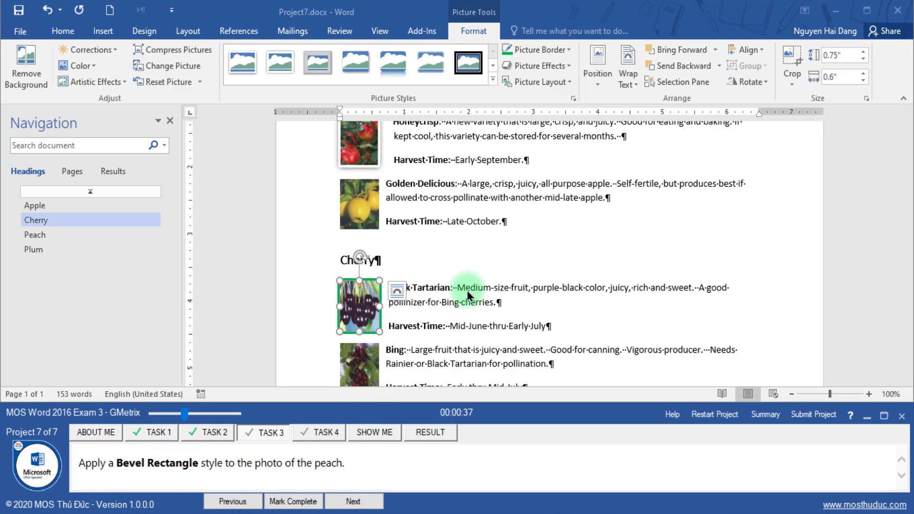
Select the Early Elberta peach photo and give it the Bevel Rectangle style from the Picture Styles gallery.
scroll(469, 295, down, 3)
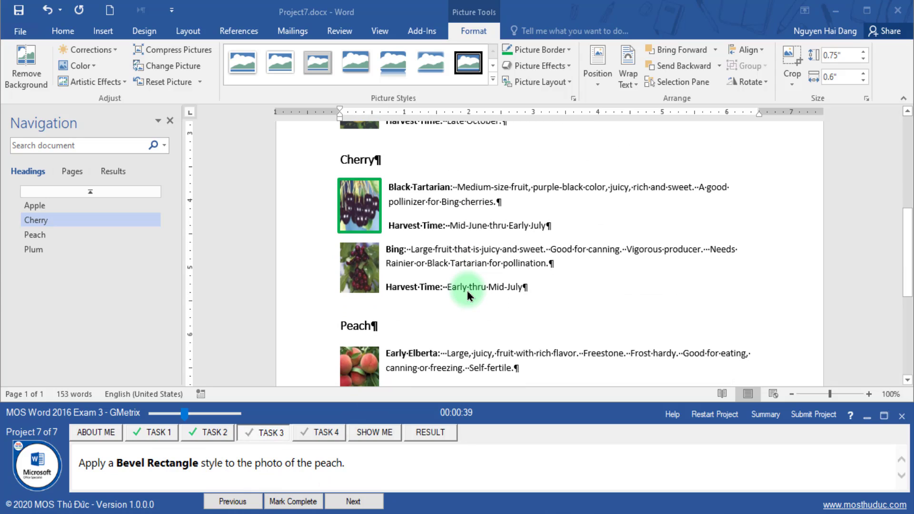
click(360, 369)
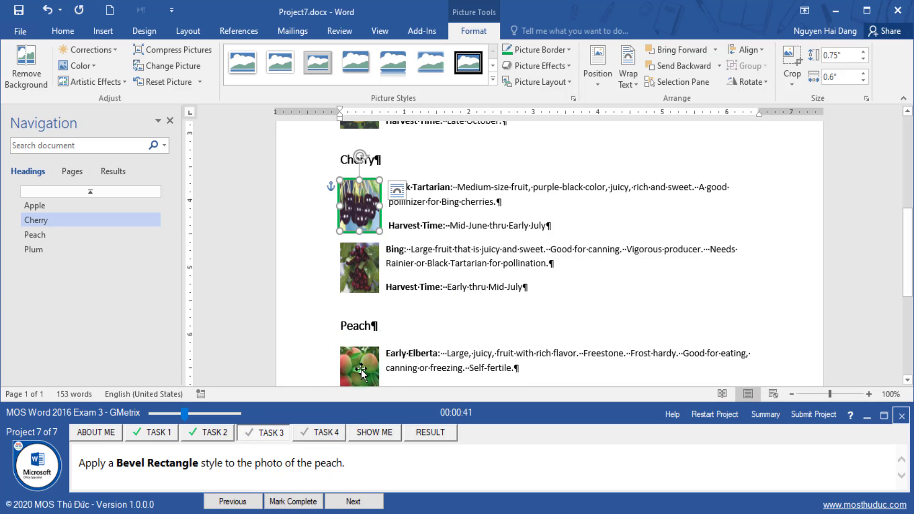
click(360, 369)
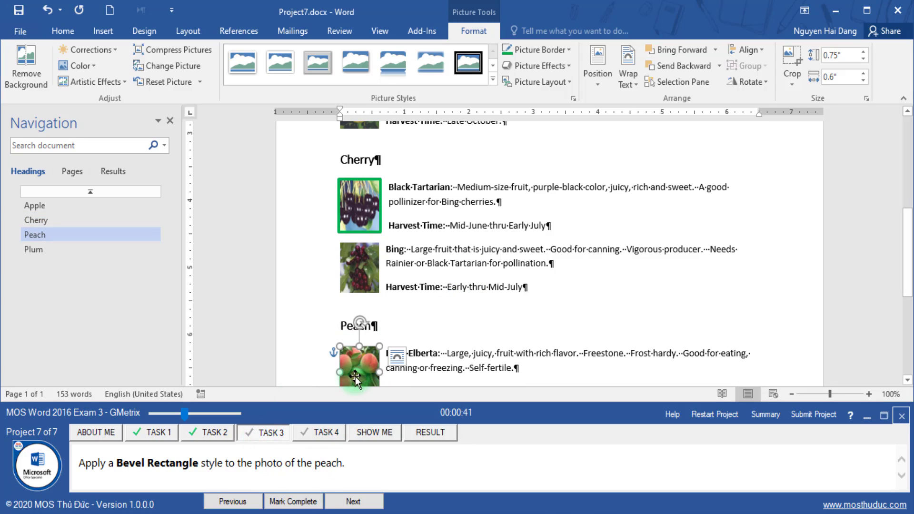
click(492, 80)
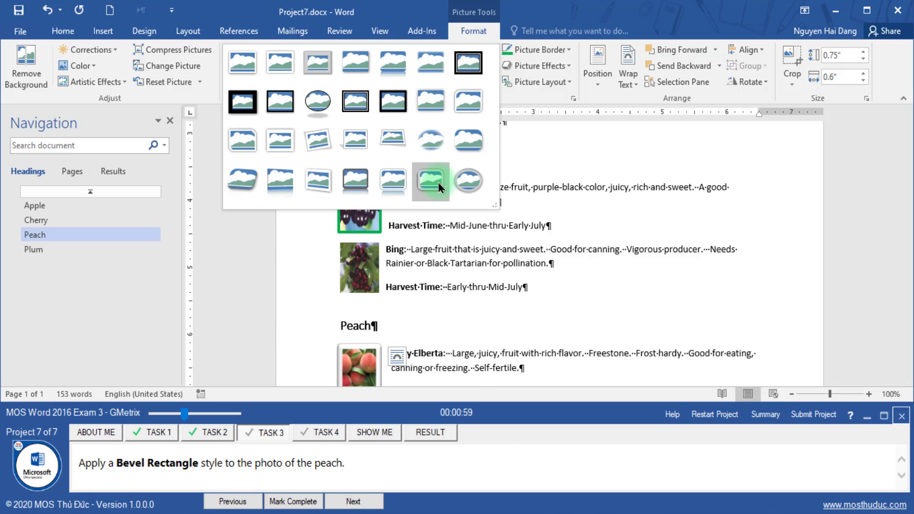
click(447, 109)
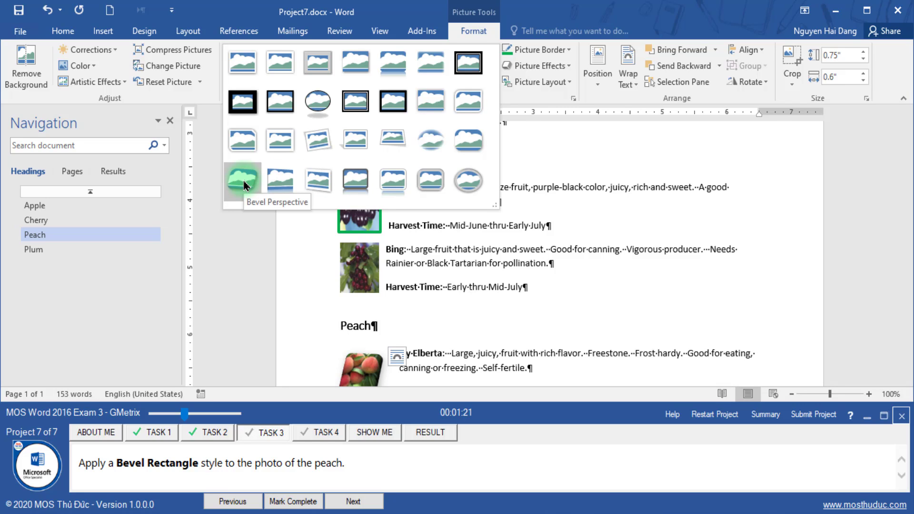
click(465, 144)
scroll(400, 333, down, 3)
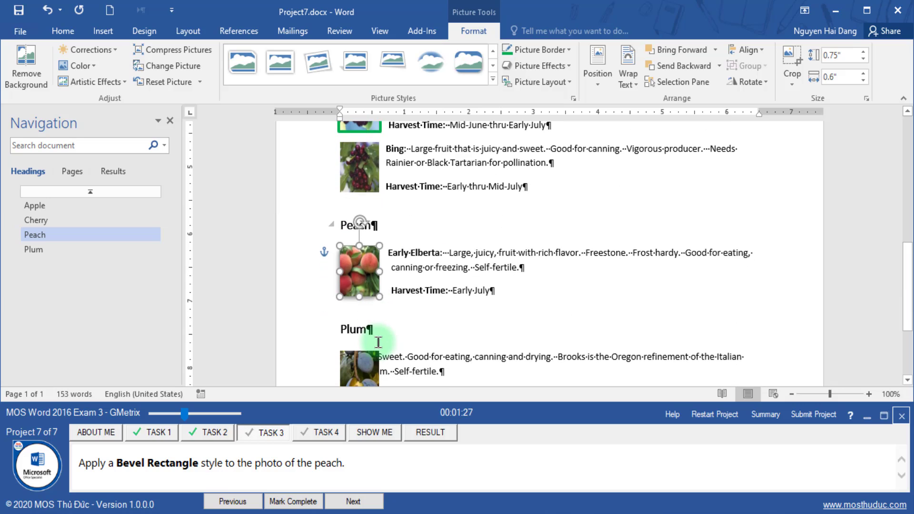
Mark the bevel task complete and set the Brooks plum photo to Tight text wrapping.
click(345, 500)
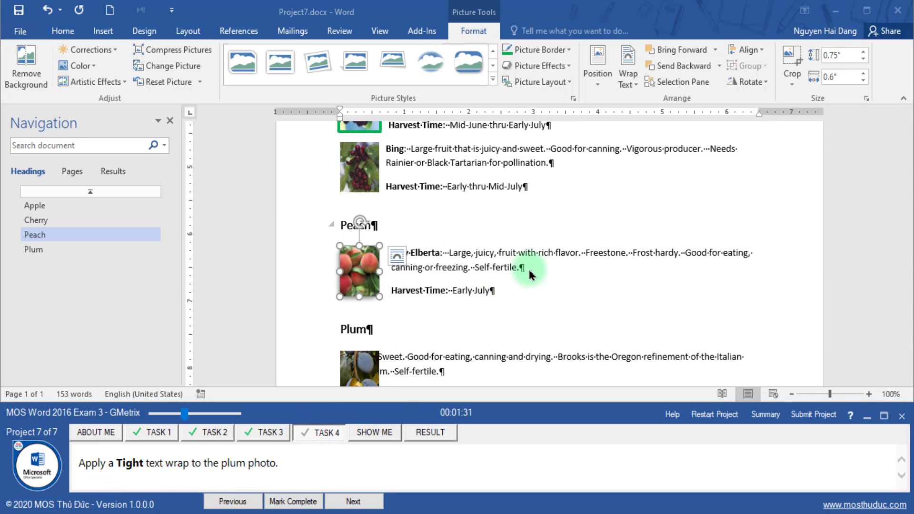
scroll(529, 275, down, 3)
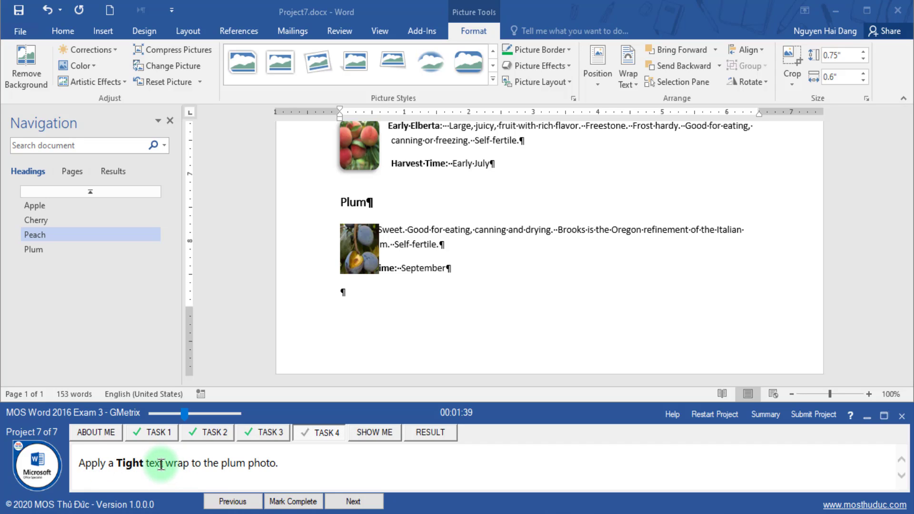
click(366, 255)
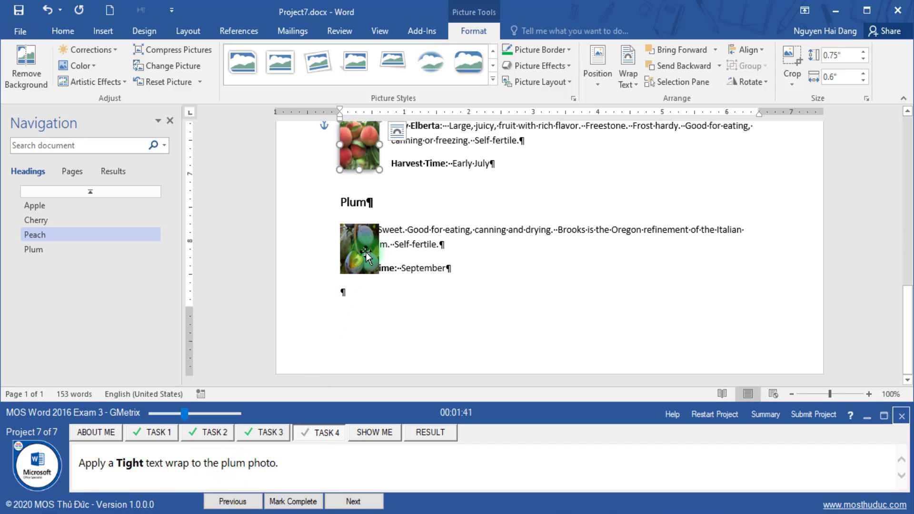
click(367, 254)
click(397, 234)
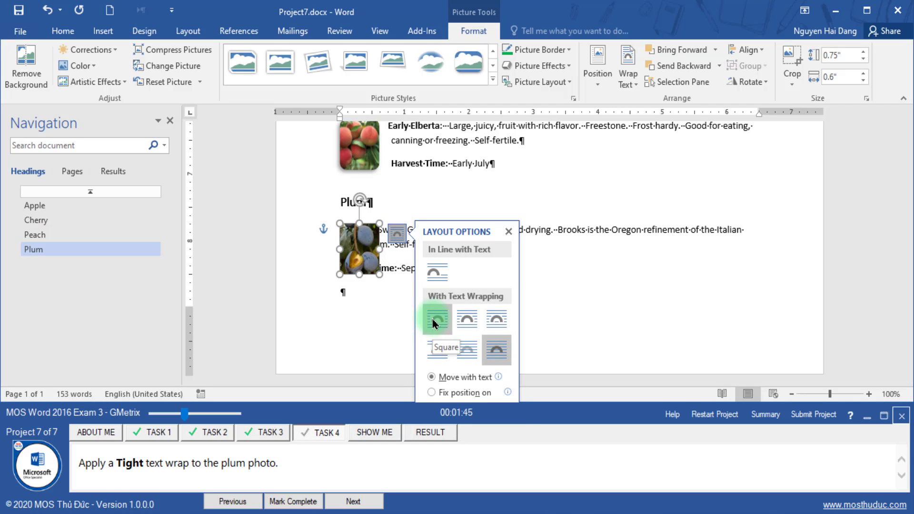
click(469, 327)
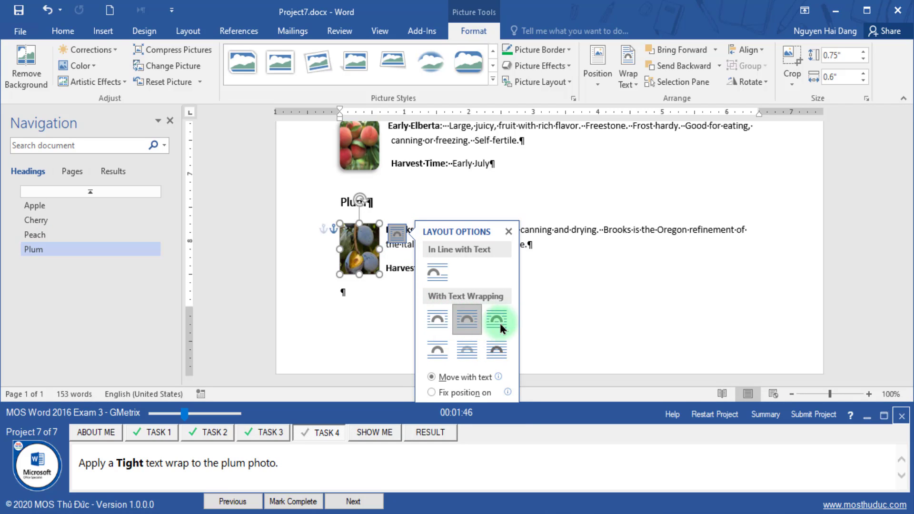
Mark the wrap task complete and submit Project 7 to view its results.
click(578, 320)
click(295, 502)
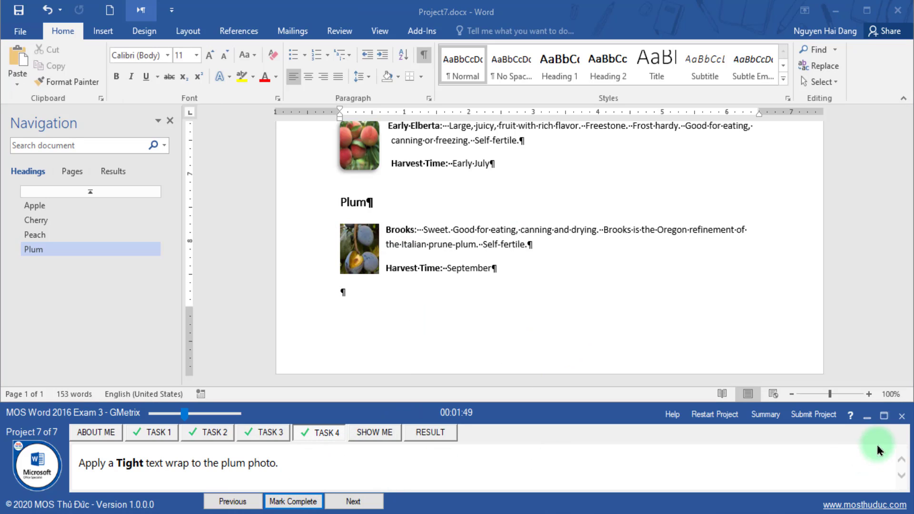
click(826, 419)
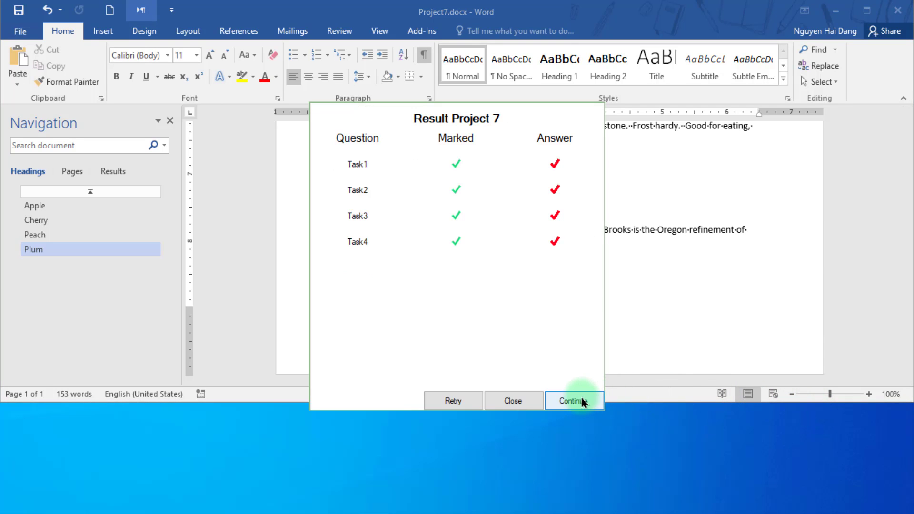